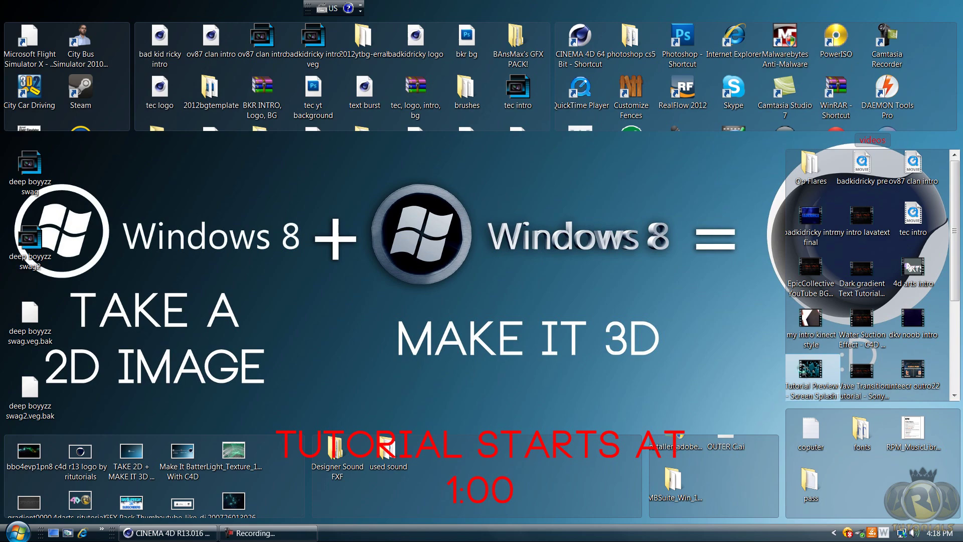
Preview the tutorial video, then return to Cinema 4D and add a MoText object reading 'Text'
{"action": "double_click", "coordinate": [805, 372]}
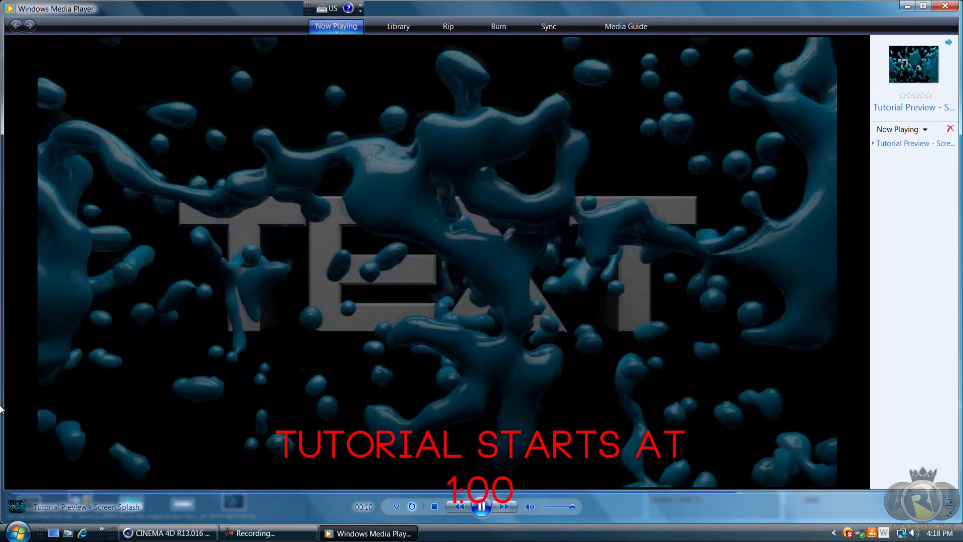
{"action": "left_click", "coordinate": [948, 9]}
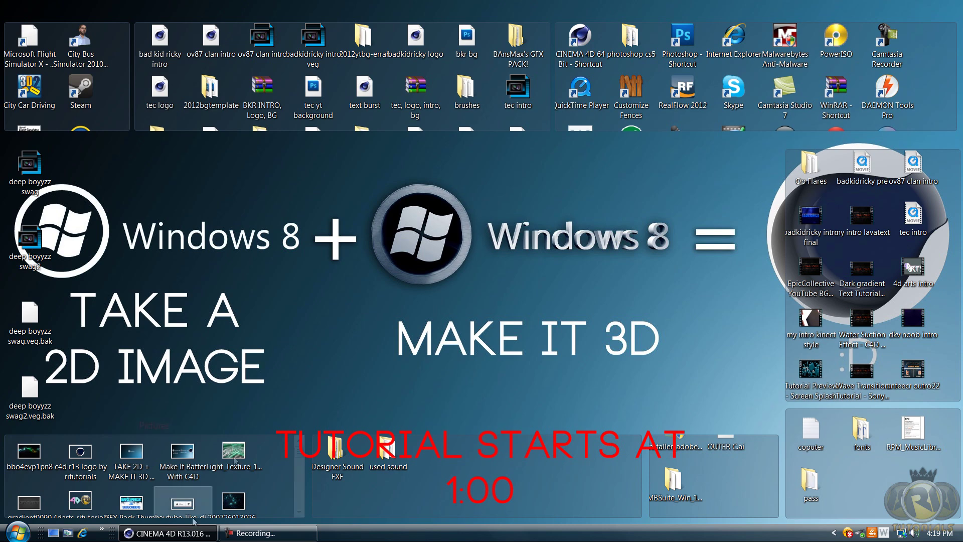
{"action": "mouse_move", "coordinate": [168, 533]}
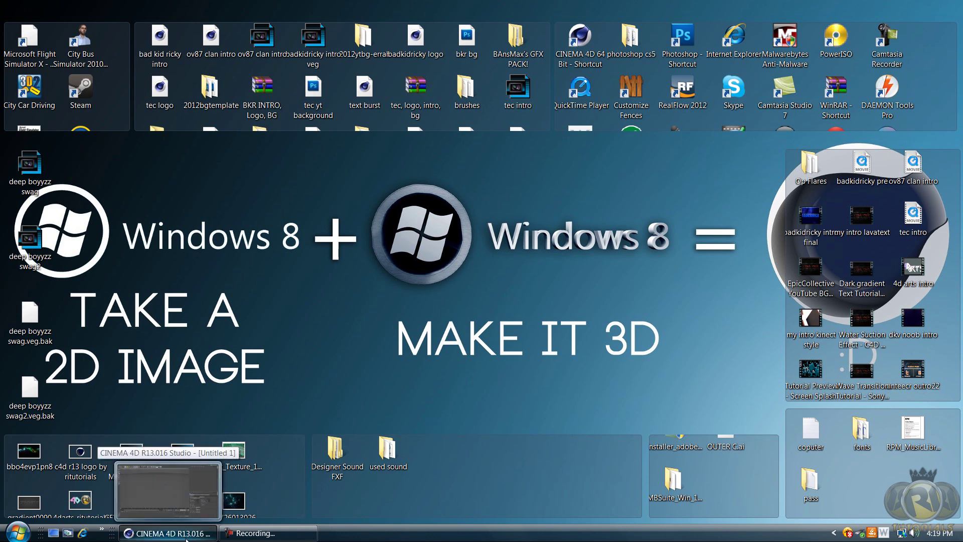
{"action": "left_click", "coordinate": [186, 536]}
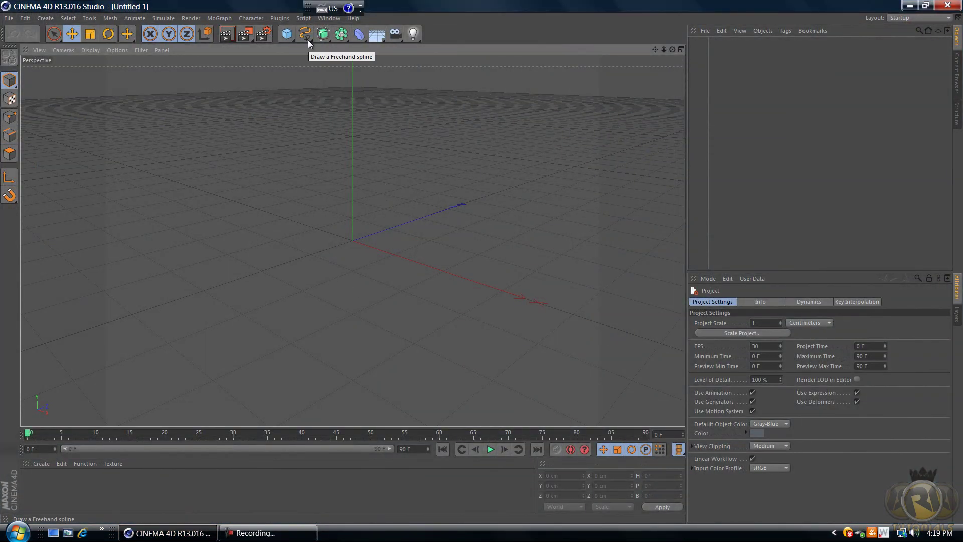
{"action": "left_click", "coordinate": [219, 18]}
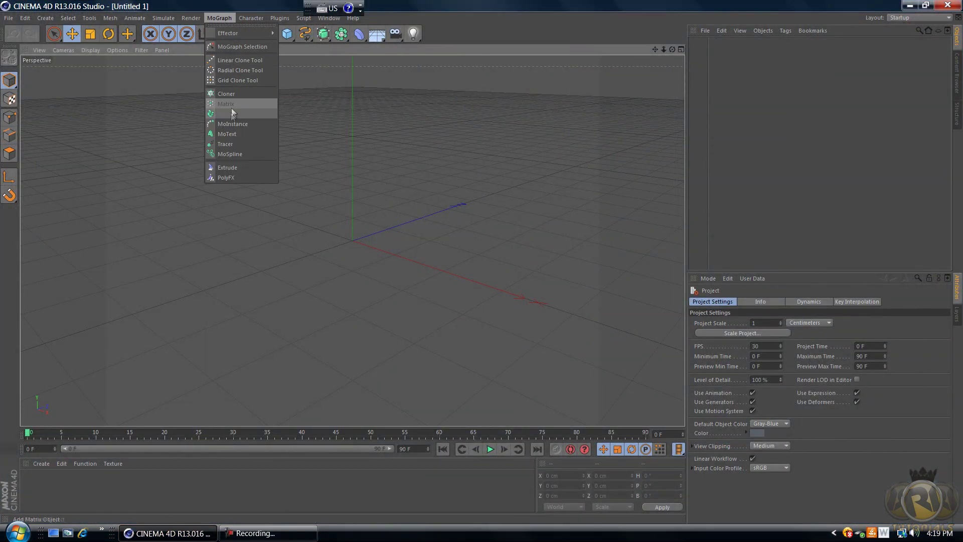
{"action": "left_click", "coordinate": [214, 134]}
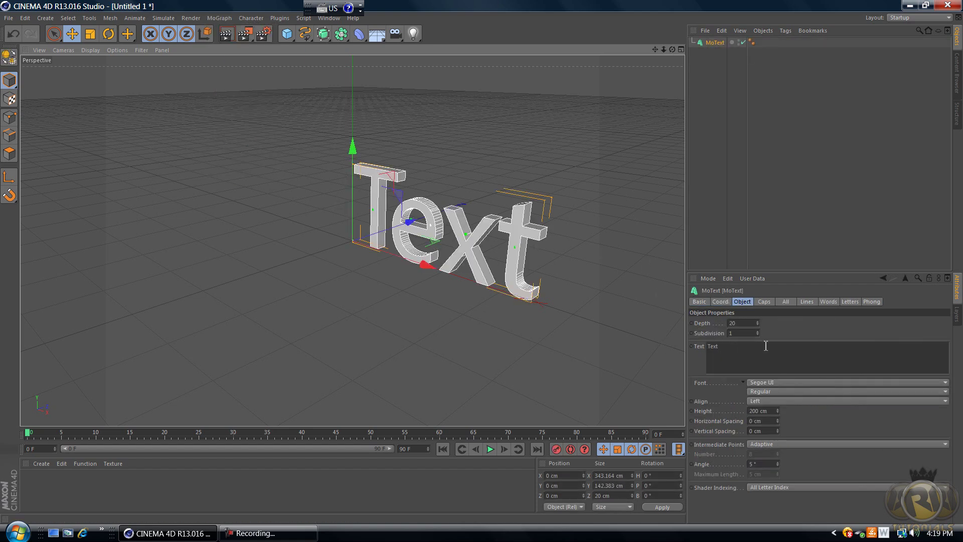
Select the word 'Text' in the MoText text box and bring up the Font list
{"action": "left_click", "coordinate": [725, 347]}
{"action": "left_click_drag", "start_coordinate": [722, 348], "coordinate": [700, 349]}
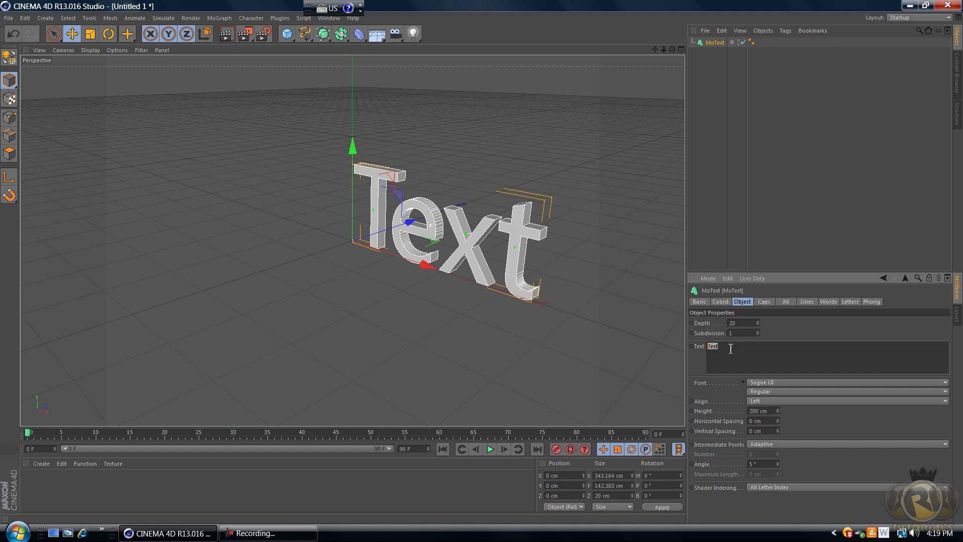
{"action": "left_click", "coordinate": [766, 383]}
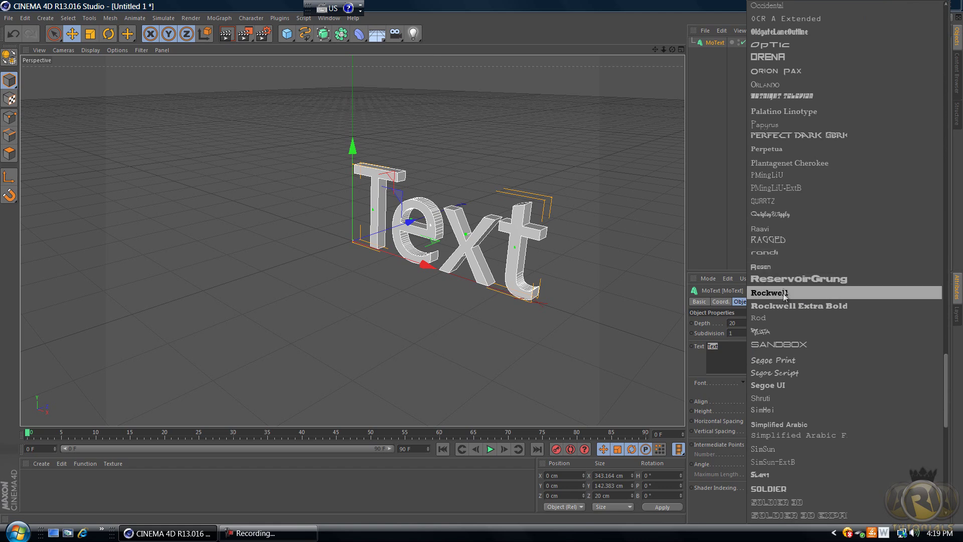
Set the MoText font to Orena and extrude its depth to 809 cm
{"action": "left_click", "coordinate": [769, 56]}
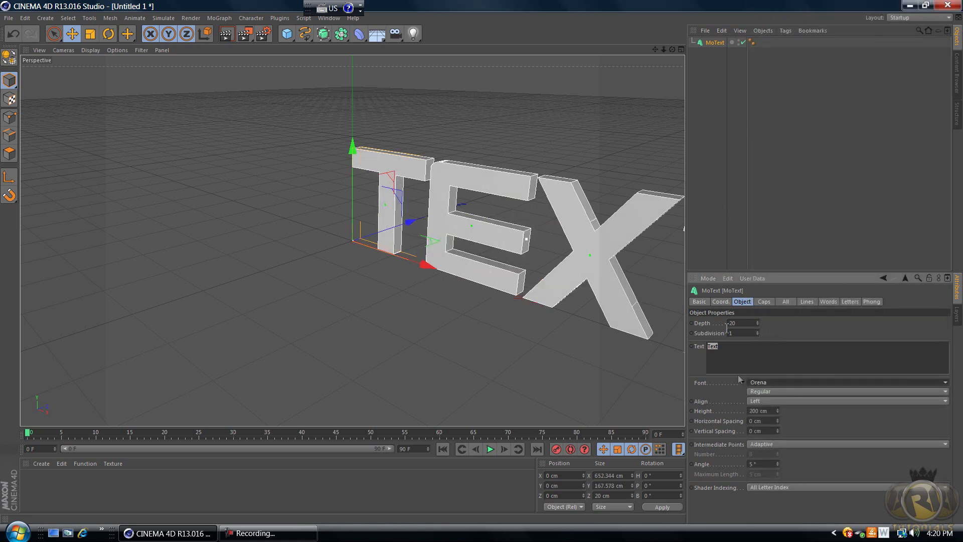
{"action": "left_click_drag", "start_coordinate": [673, 49], "coordinate": [483, 263]}
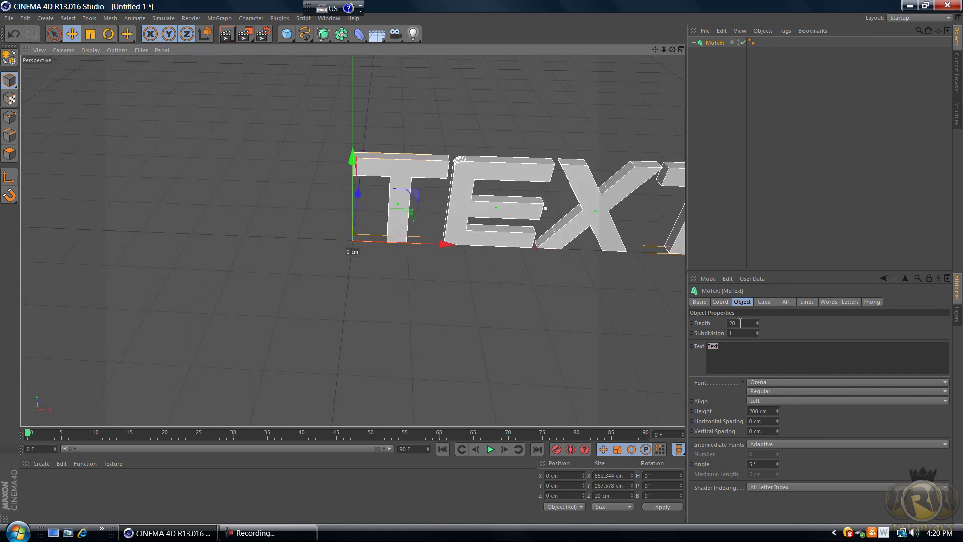
{"action": "left_click_drag", "start_coordinate": [756, 320], "coordinate": [756, 319]}
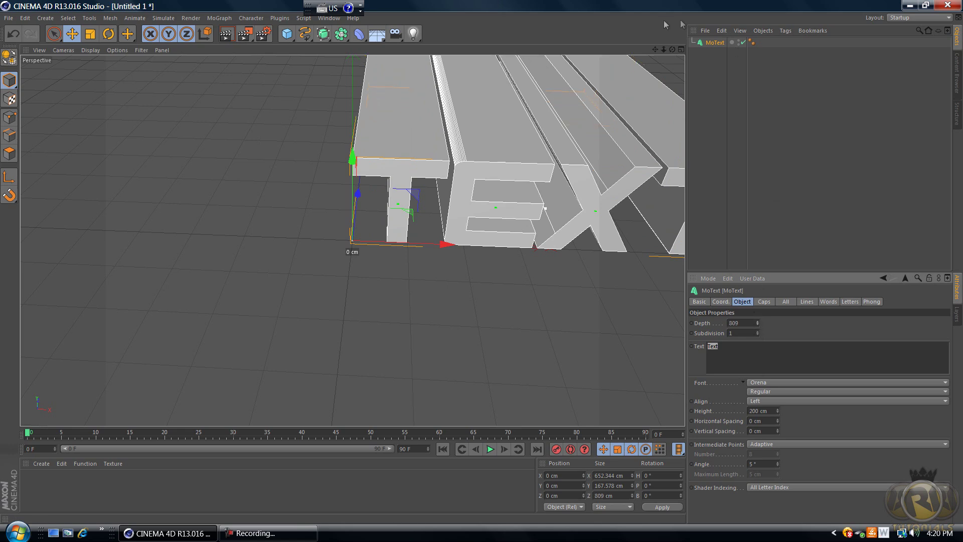
{"action": "left_click_drag", "start_coordinate": [672, 49], "coordinate": [652, 63]}
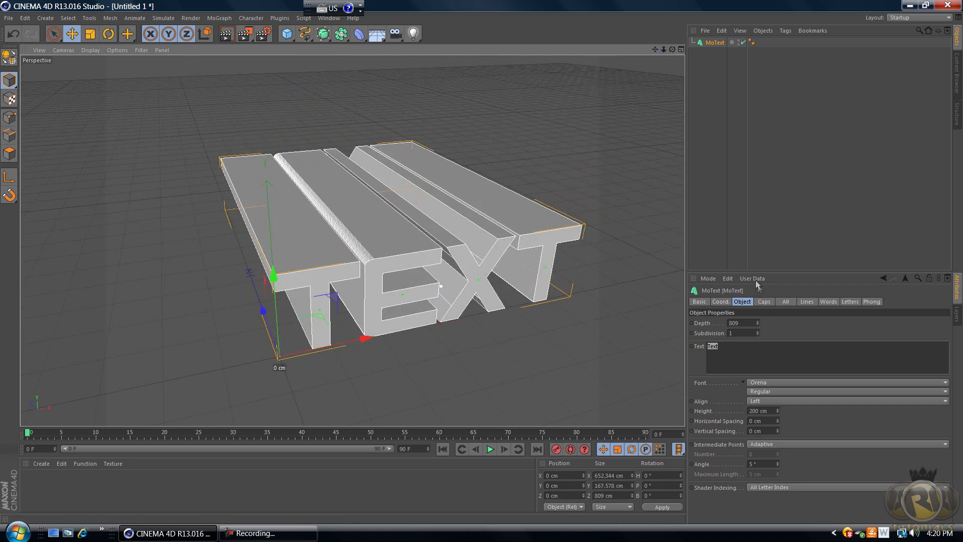
In the Caps tab, set Start and End to Fillet Cap, each with a 2 cm radius
{"action": "left_click", "coordinate": [763, 303]}
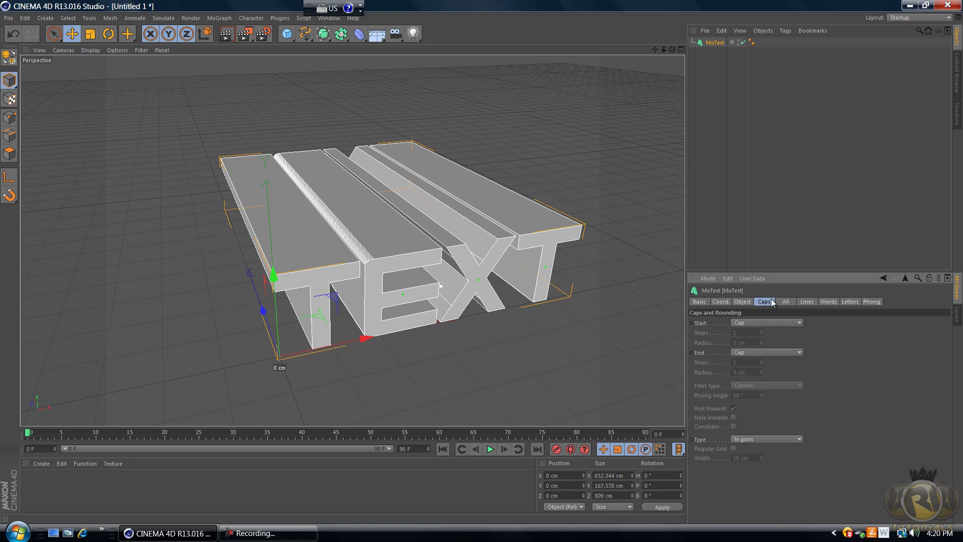
{"action": "left_click", "coordinate": [748, 322]}
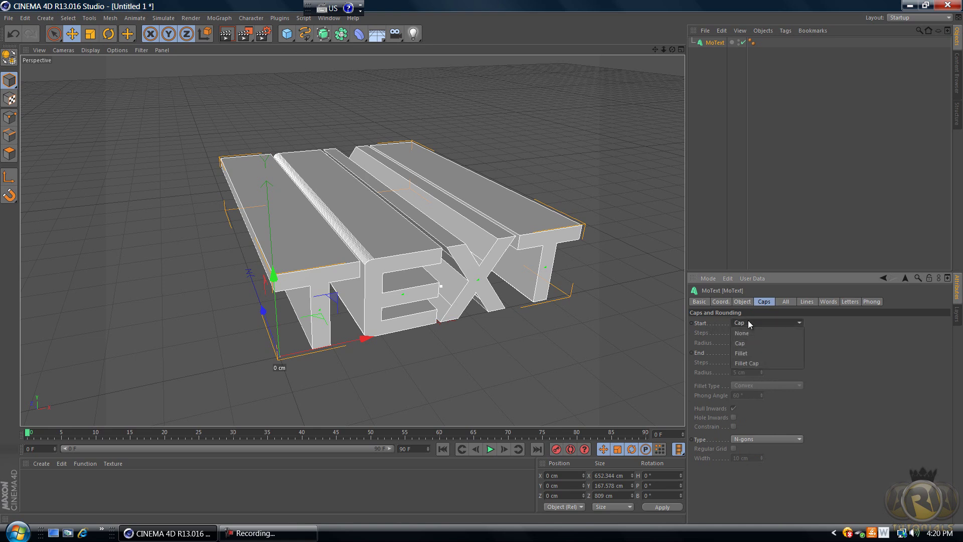
{"action": "left_click", "coordinate": [758, 363]}
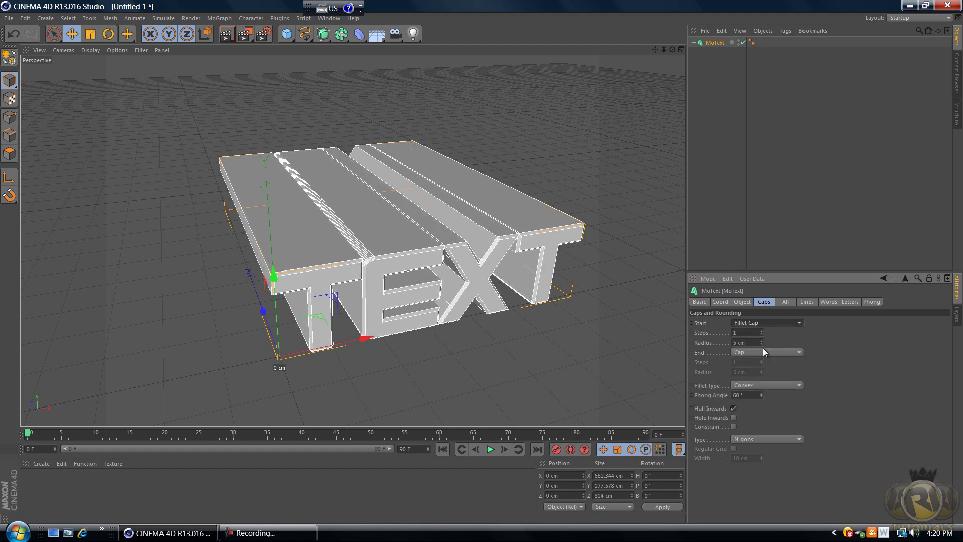
{"action": "left_click", "coordinate": [762, 344]}
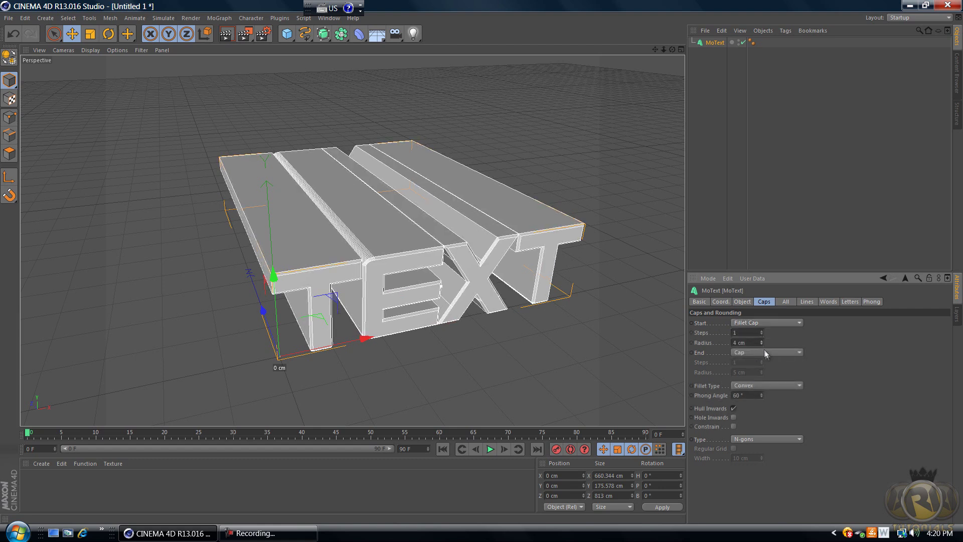
{"action": "left_click", "coordinate": [762, 345]}
{"action": "left_click", "coordinate": [762, 345]}
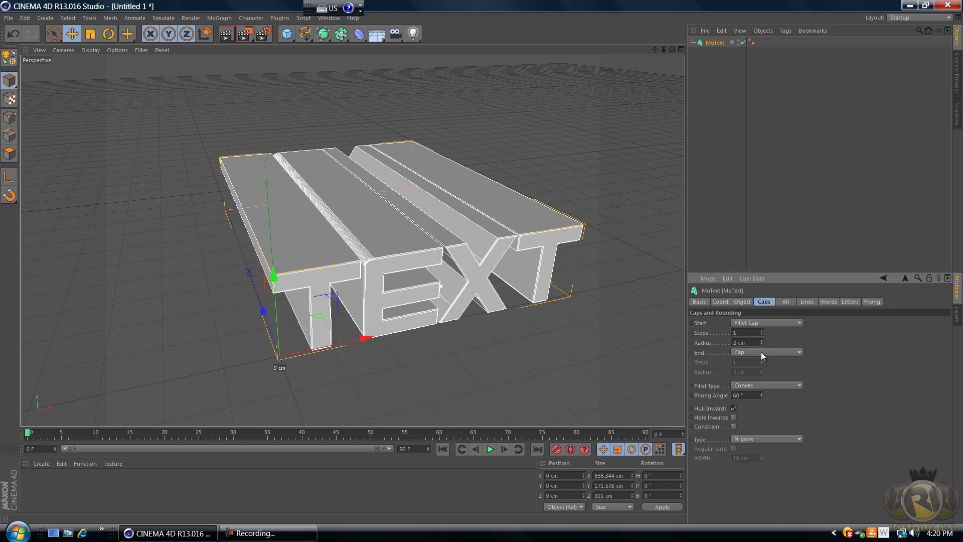
{"action": "left_click", "coordinate": [760, 351]}
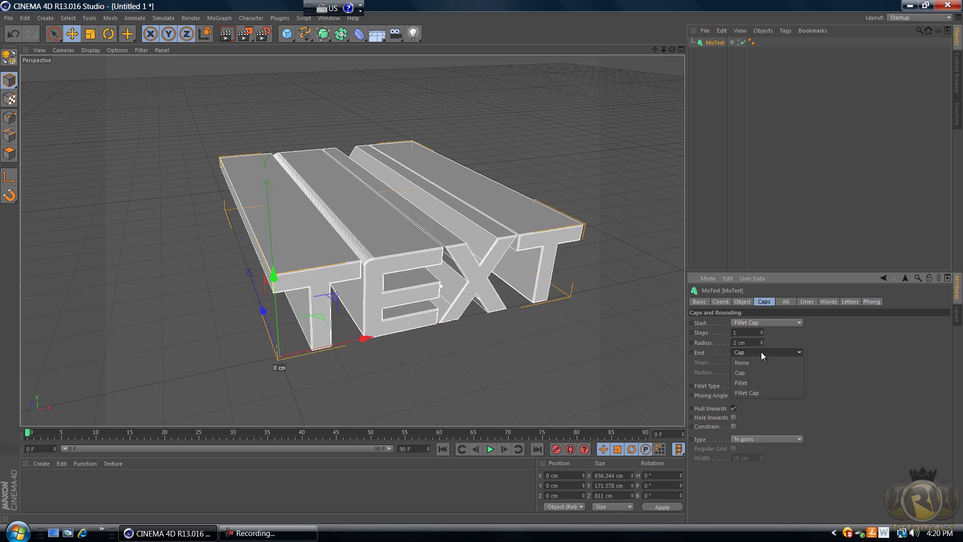
{"action": "left_click", "coordinate": [745, 392]}
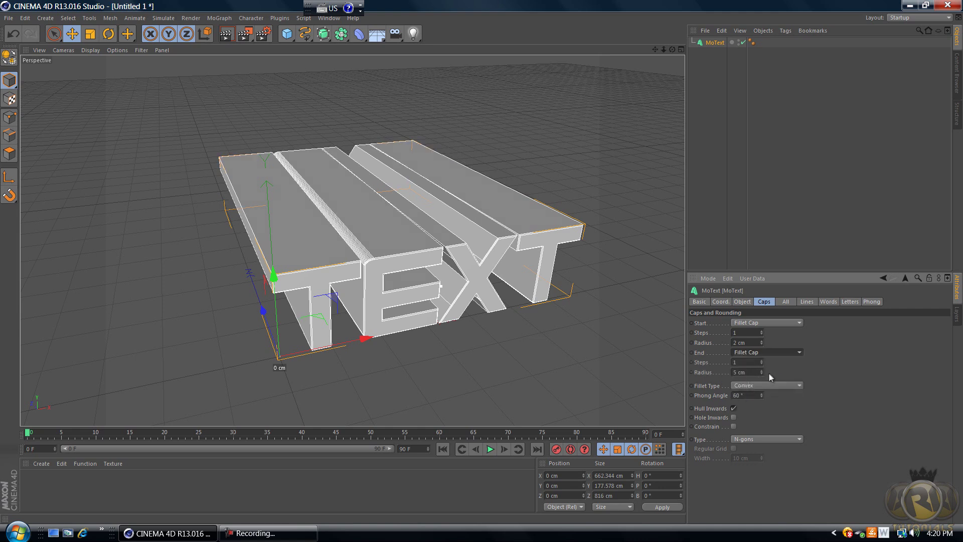
{"action": "left_click", "coordinate": [763, 375]}
{"action": "left_click", "coordinate": [763, 375]}
{"action": "left_click", "coordinate": [763, 374]}
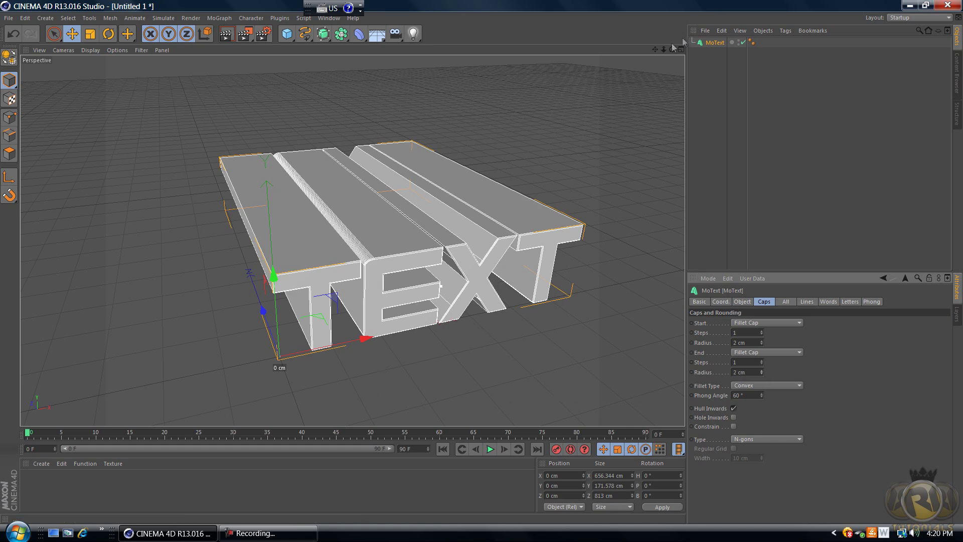
Make MoText editable with C, select its children, and connect them into MoText.1
{"action": "left_click_drag", "start_coordinate": [655, 49], "coordinate": [483, 263]}
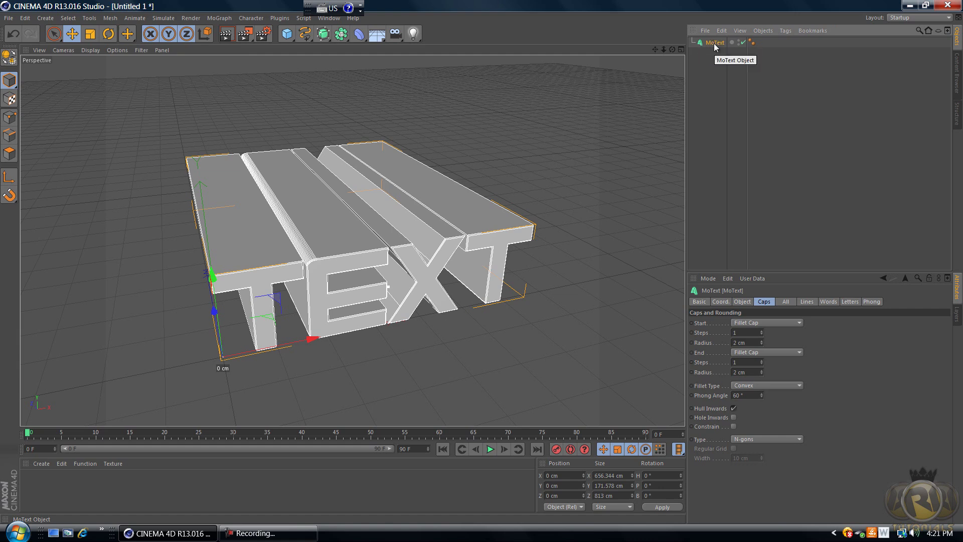
{"action": "key", "text": "c"}
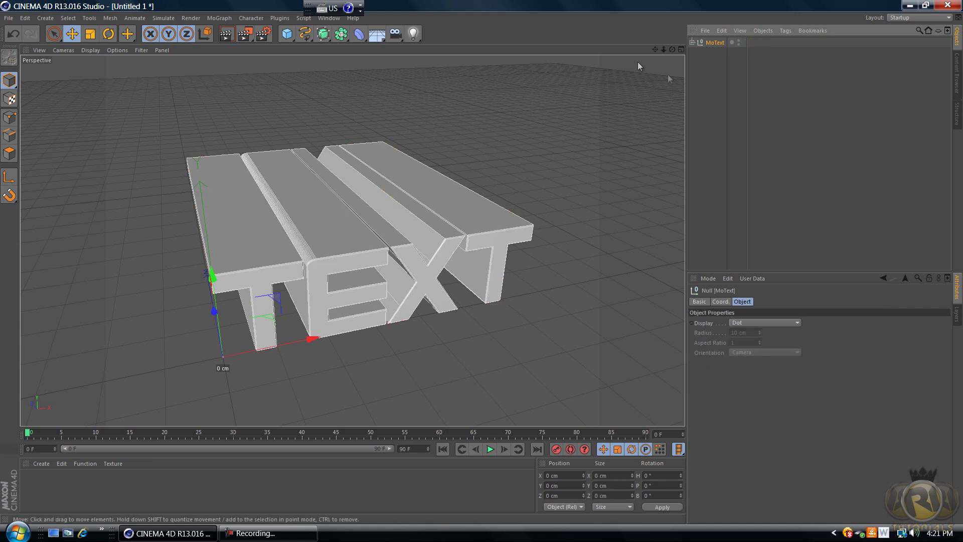
{"action": "right_click", "coordinate": [717, 43]}
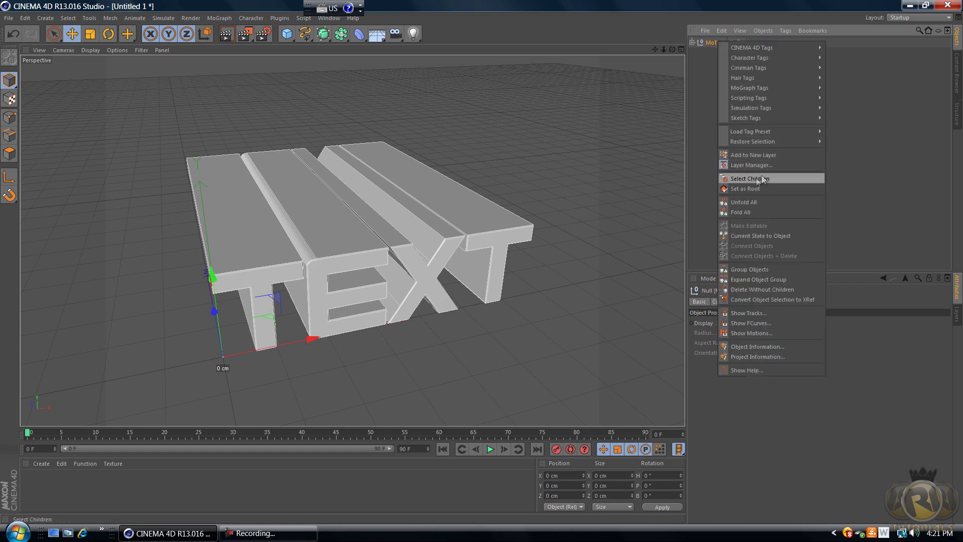
{"action": "left_click", "coordinate": [749, 179]}
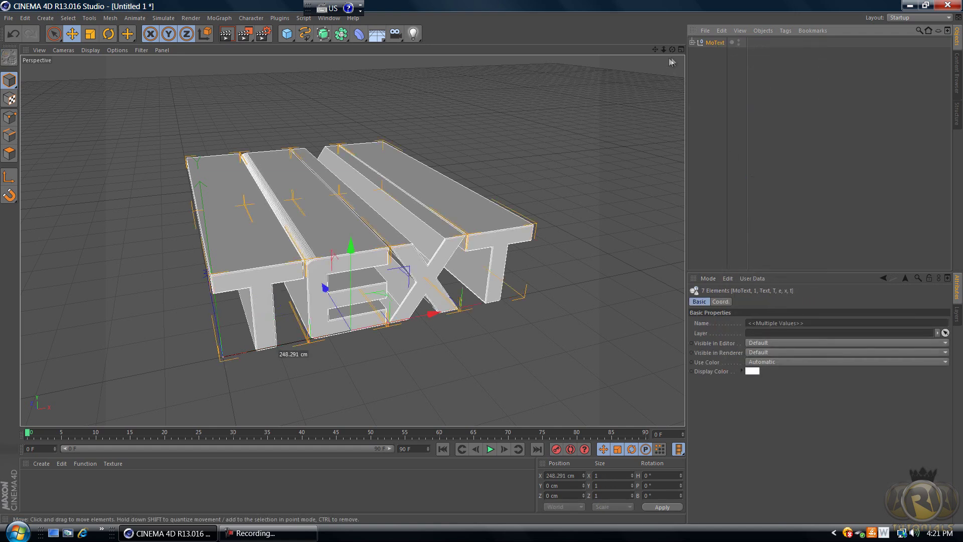
{"action": "right_click", "coordinate": [713, 44]}
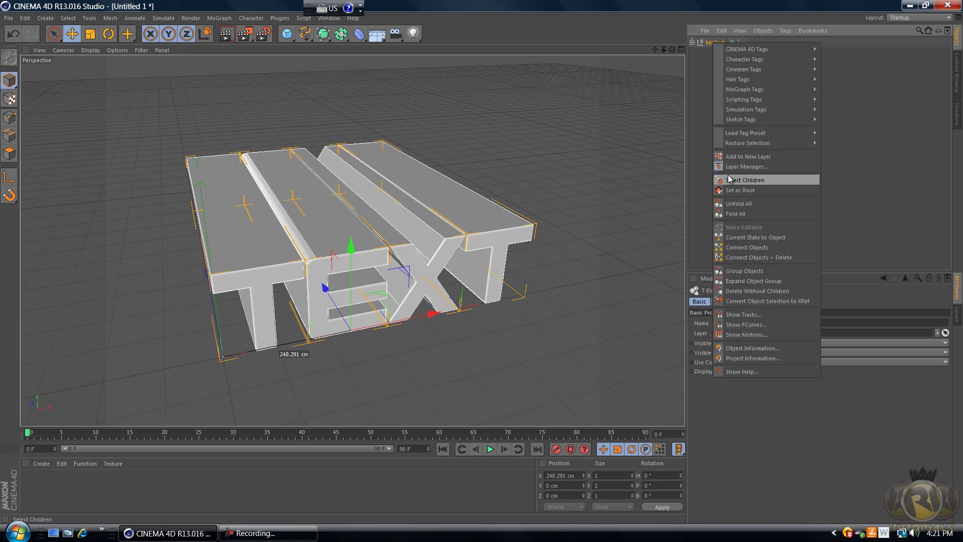
{"action": "left_click", "coordinate": [748, 181]}
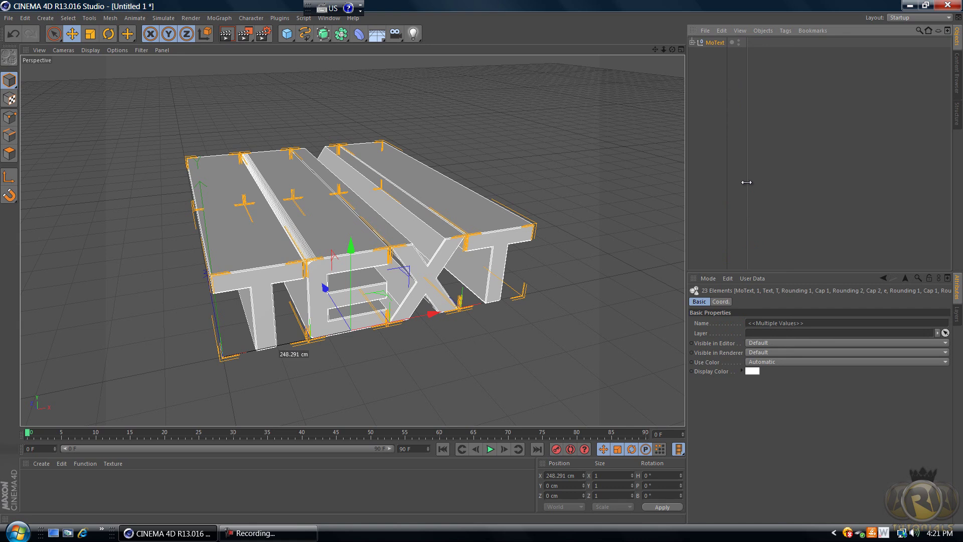
{"action": "right_click", "coordinate": [715, 44]}
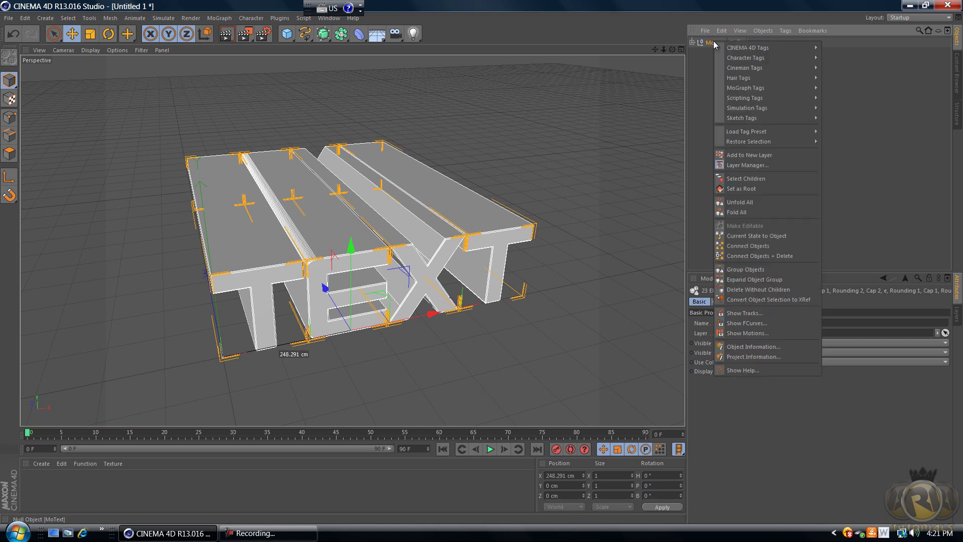
{"action": "left_click", "coordinate": [749, 256]}
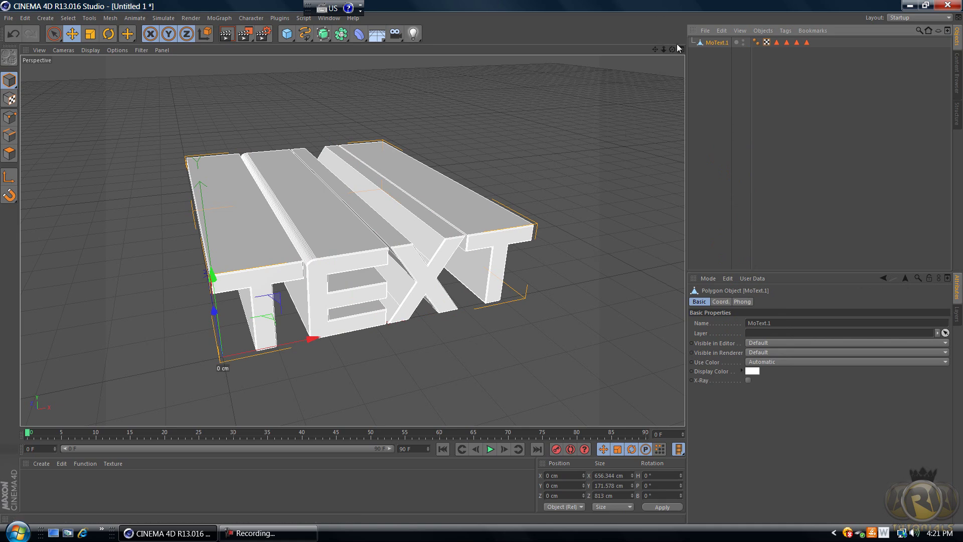
{"action": "left_click_drag", "start_coordinate": [673, 48], "coordinate": [483, 266]}
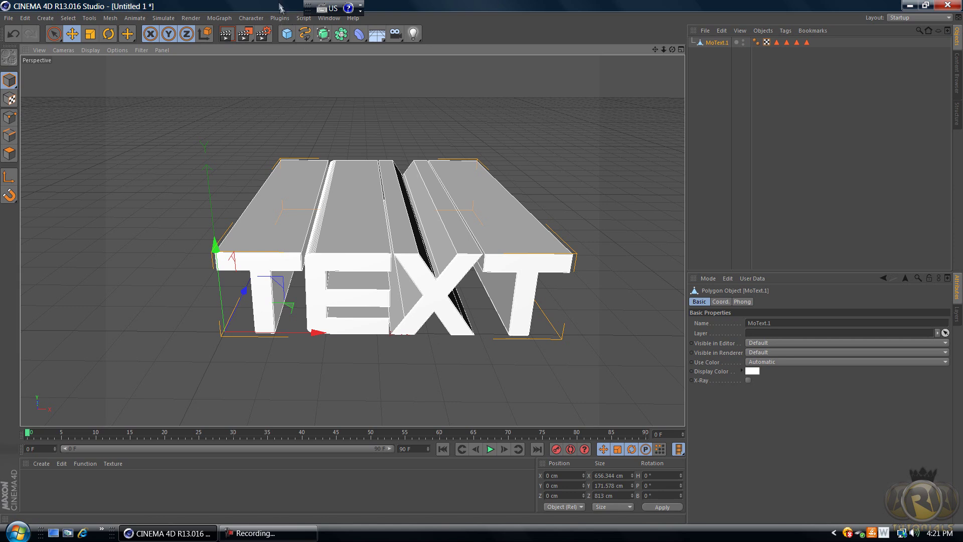
Open Plugins > RealFlow to reveal the particle, SD and mesh importer/exporter entries
{"action": "left_click", "coordinate": [279, 19]}
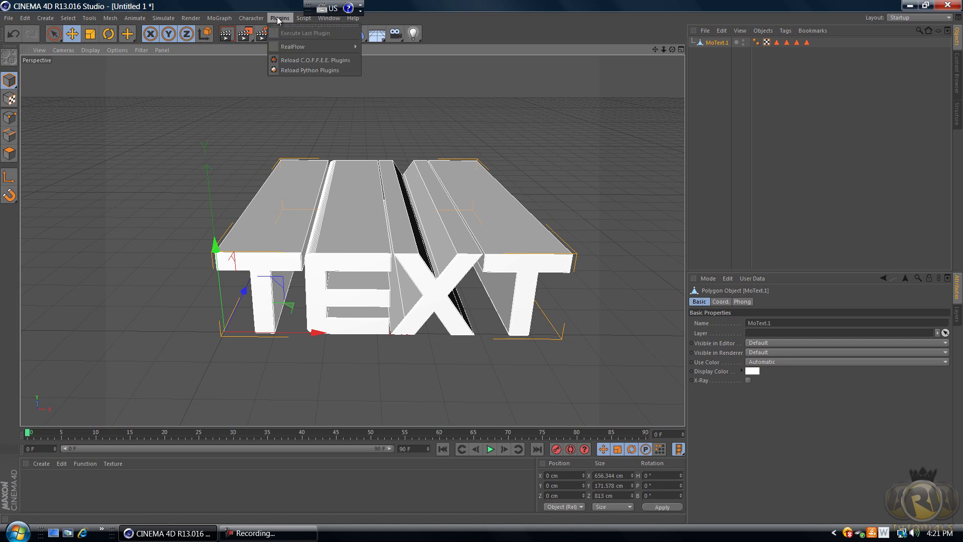
{"action": "mouse_move", "coordinate": [292, 50]}
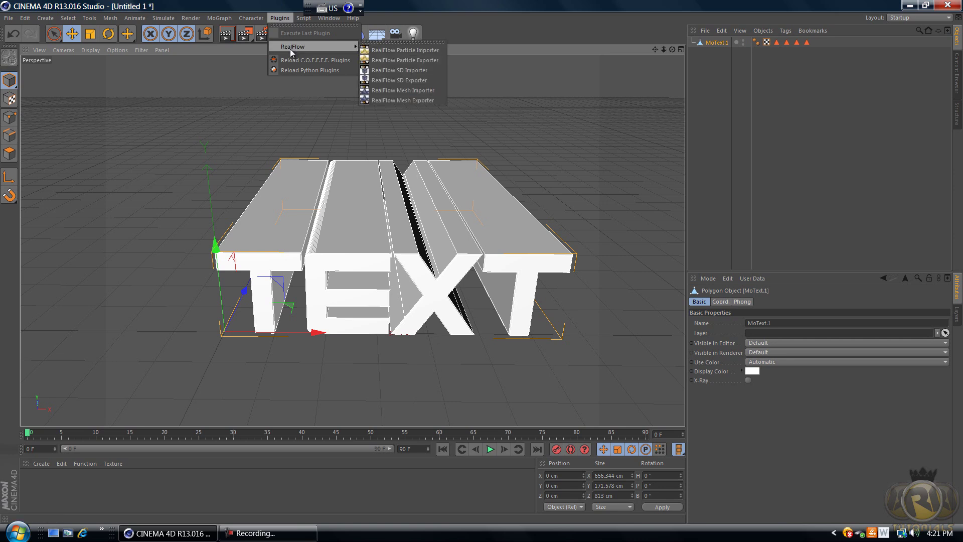
{"action": "left_click", "coordinate": [287, 18]}
{"action": "left_click", "coordinate": [289, 19]}
{"action": "mouse_move", "coordinate": [296, 51]}
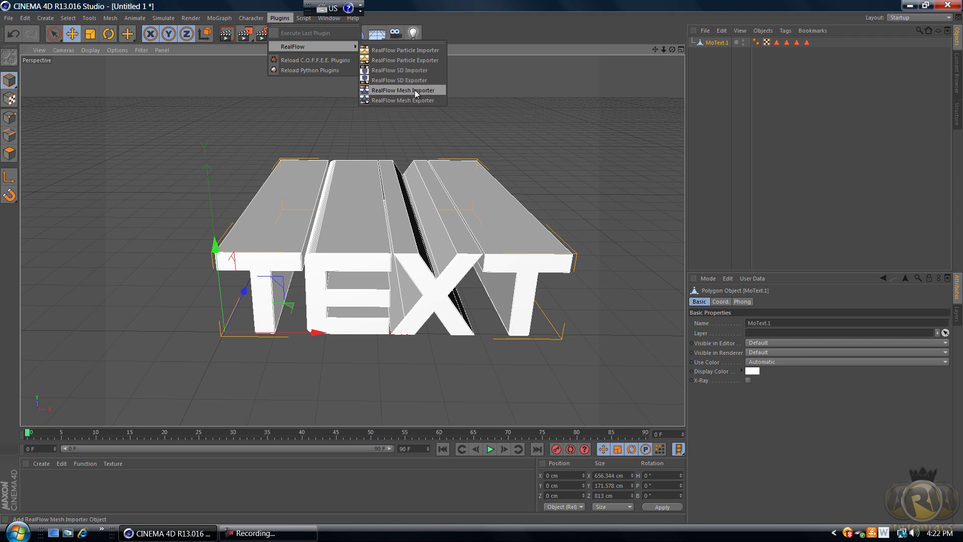
Open the RealFlow SD Exporter and browse to the Desktop for the export file
{"action": "left_click", "coordinate": [424, 82]}
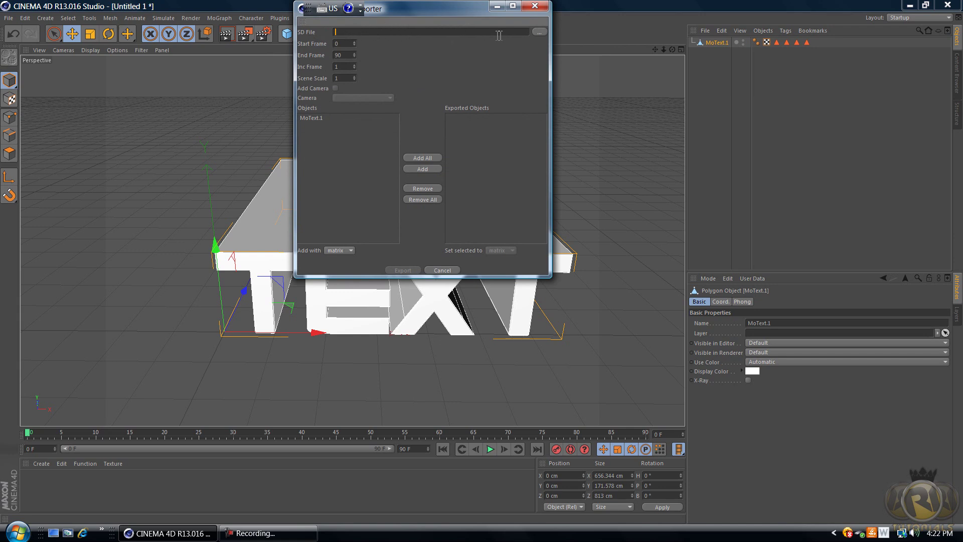
{"action": "left_click", "coordinate": [540, 32]}
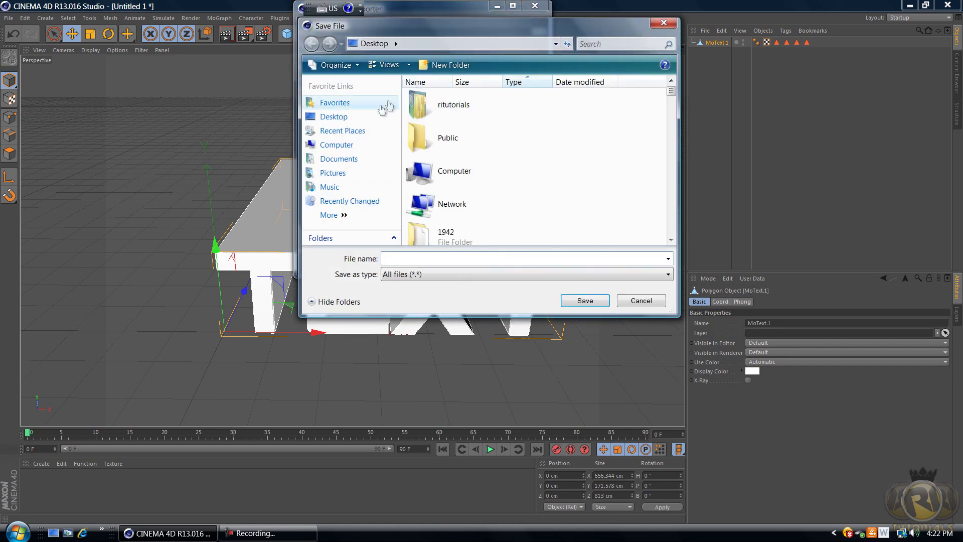
{"action": "left_click", "coordinate": [331, 117]}
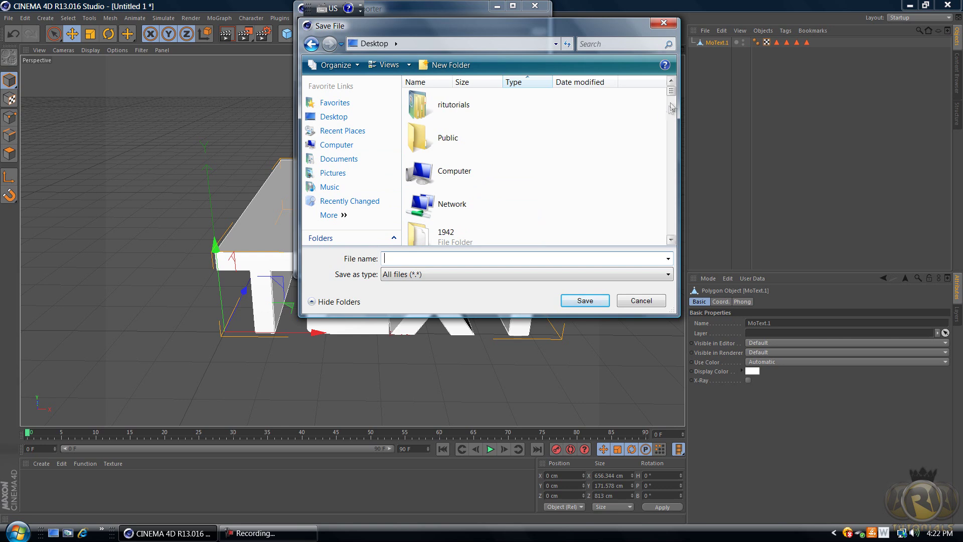
{"action": "mouse_move", "coordinate": [674, 94]}
{"action": "left_mouse_down"}
{"action": "mouse_move", "coordinate": [667, 148]}
{"action": "mouse_move", "coordinate": [668, 93]}
{"action": "left_mouse_up"}
{"action": "scroll", "coordinate": [652, 105], "scroll_direction": "down", "scroll_amount": 2}
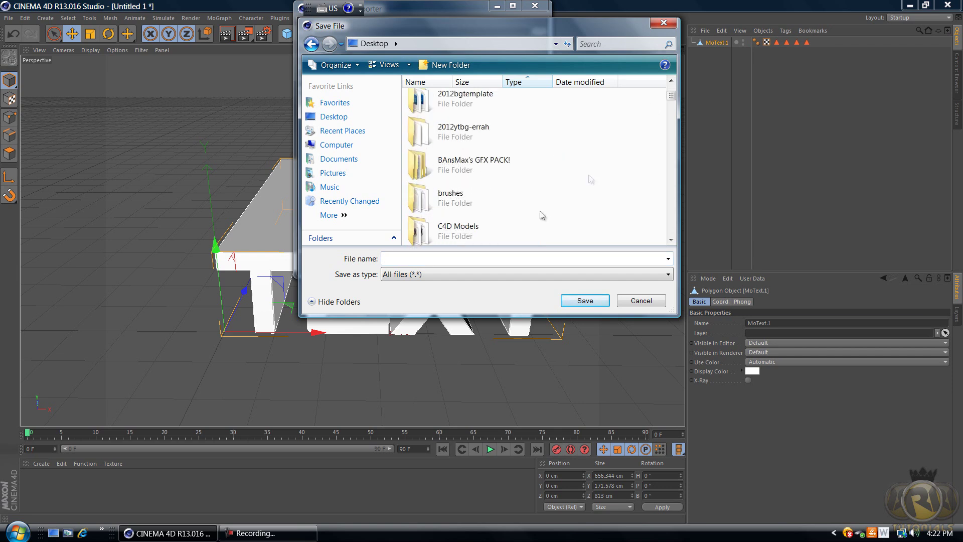
{"action": "left_click", "coordinate": [465, 261]}
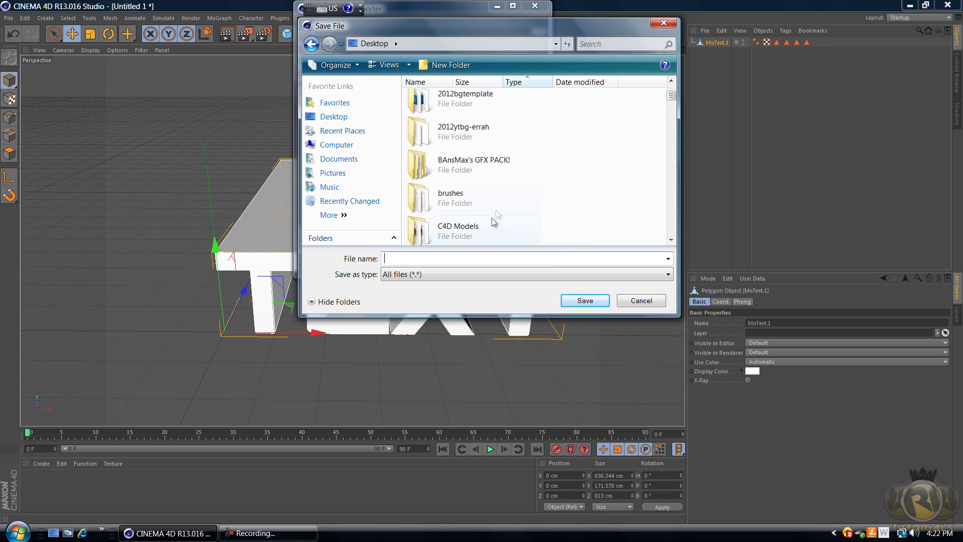
{"action": "scroll", "coordinate": [607, 175], "scroll_direction": "down", "scroll_amount": 2}
{"action": "scroll", "coordinate": [608, 176], "scroll_direction": "down", "scroll_amount": 5}
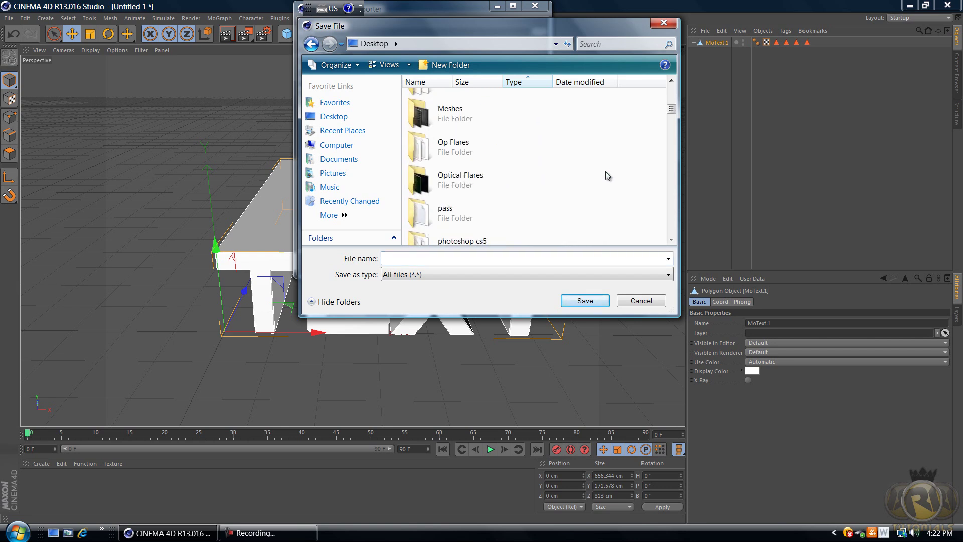
{"action": "scroll", "coordinate": [563, 164], "scroll_direction": "down", "scroll_amount": 3}
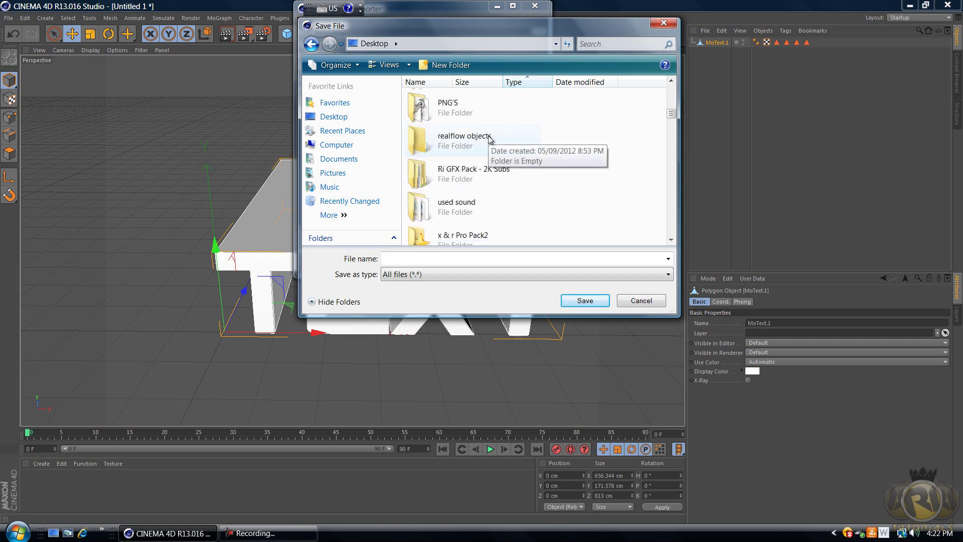
Save the path as splash.sd in 'realflow objects', select MoText.1, then cancel the exporter
{"action": "double_click", "coordinate": [489, 138]}
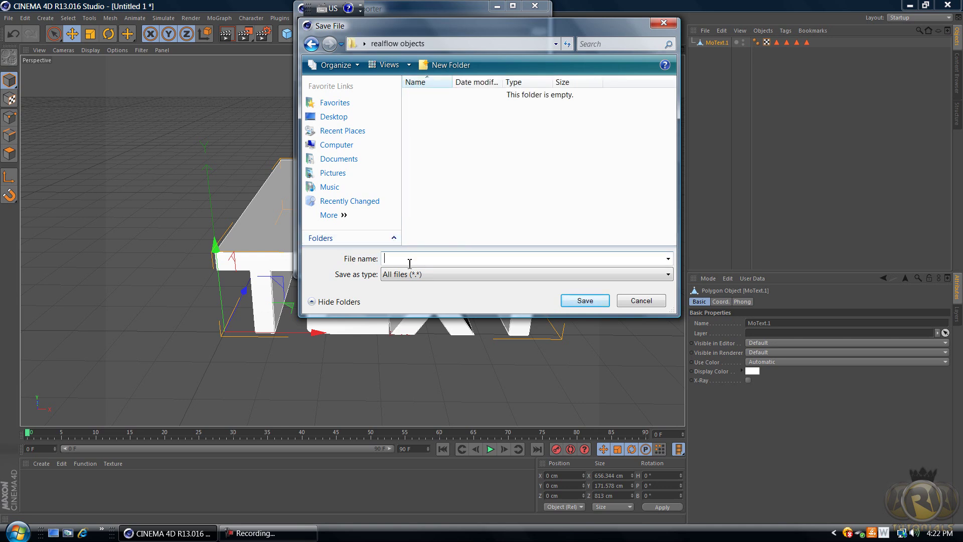
{"action": "type", "text": "s"}
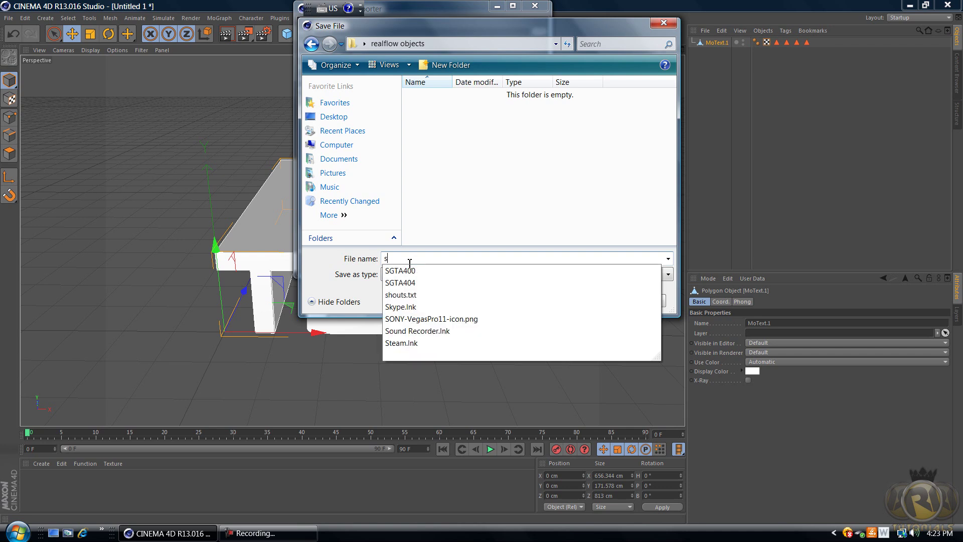
{"action": "type", "text": "plash"}
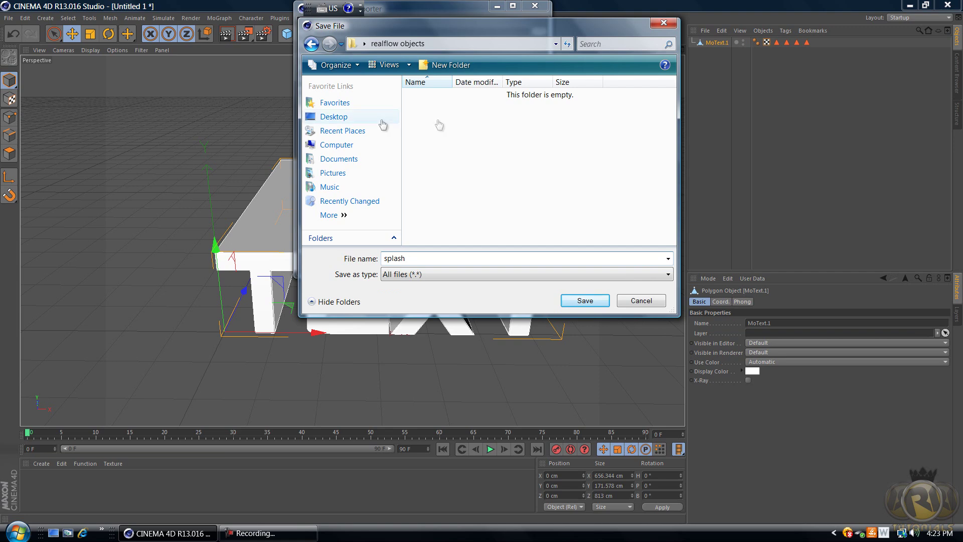
{"action": "left_click", "coordinate": [585, 300]}
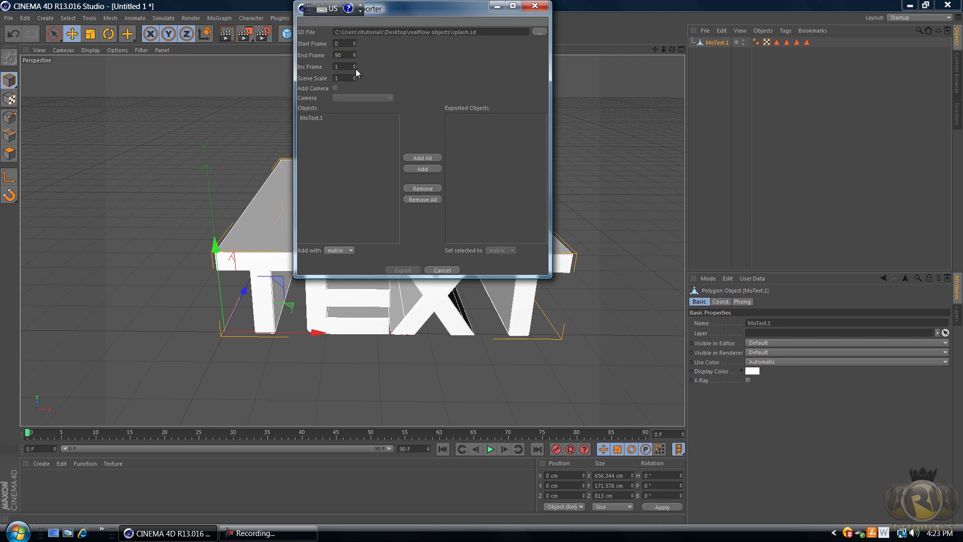
{"action": "left_click", "coordinate": [310, 119]}
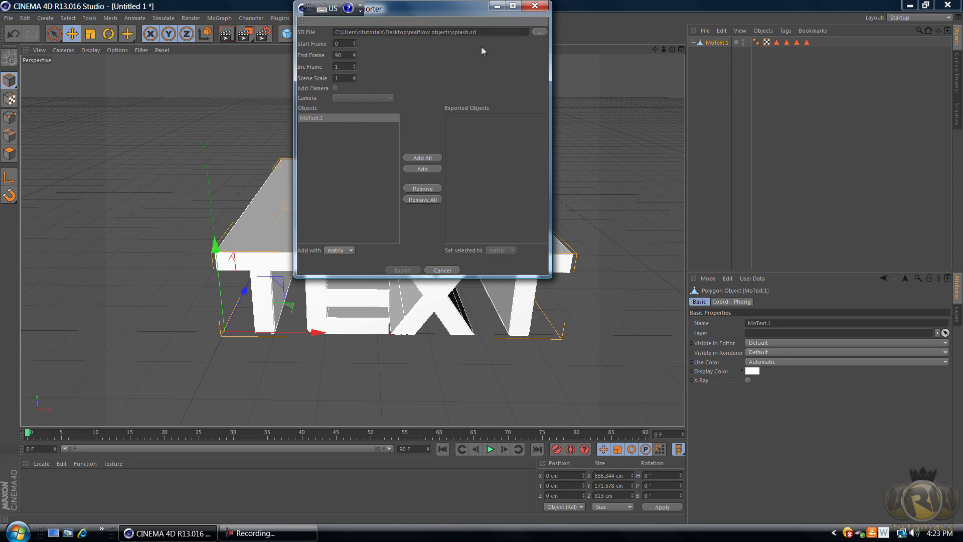
{"action": "left_click", "coordinate": [437, 272]}
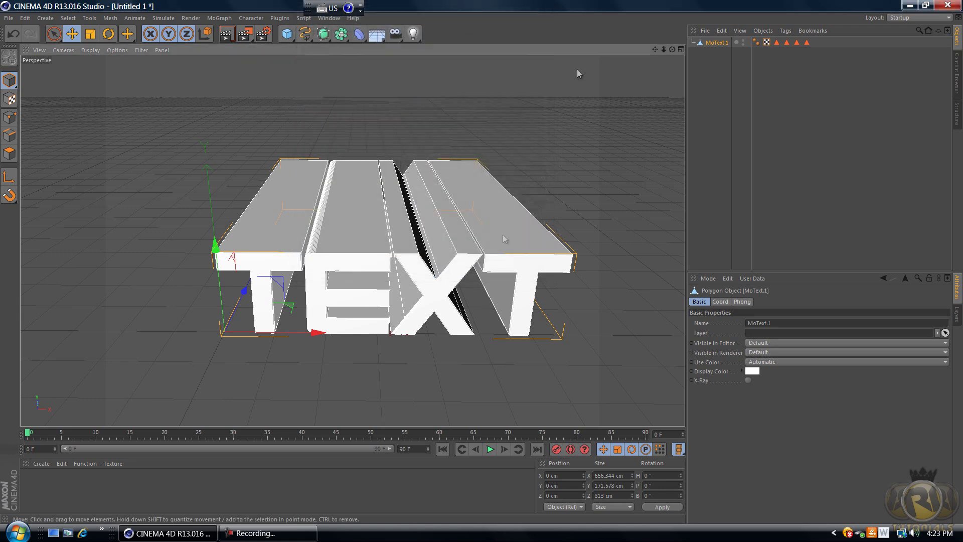
Add a 400 cm plane and move it in front of the text to X 309, Z -494 cm
{"action": "scroll", "coordinate": [504, 239], "scroll_direction": "down", "scroll_amount": 3}
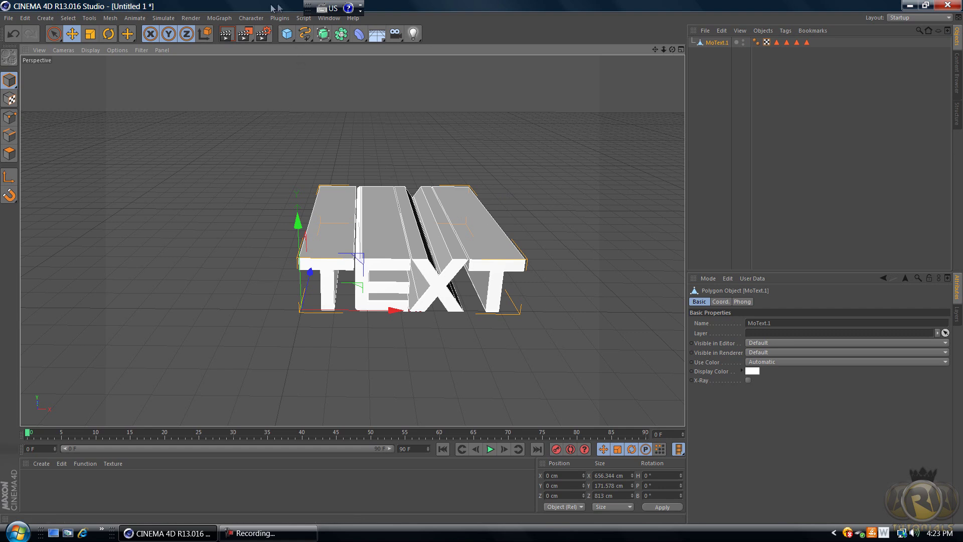
{"action": "left_click", "coordinate": [293, 38]}
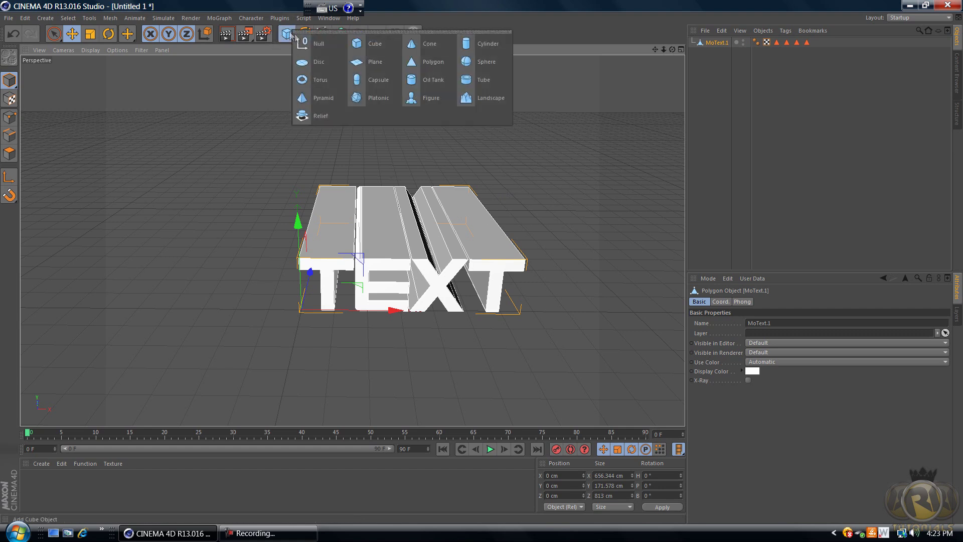
{"action": "left_click", "coordinate": [366, 63]}
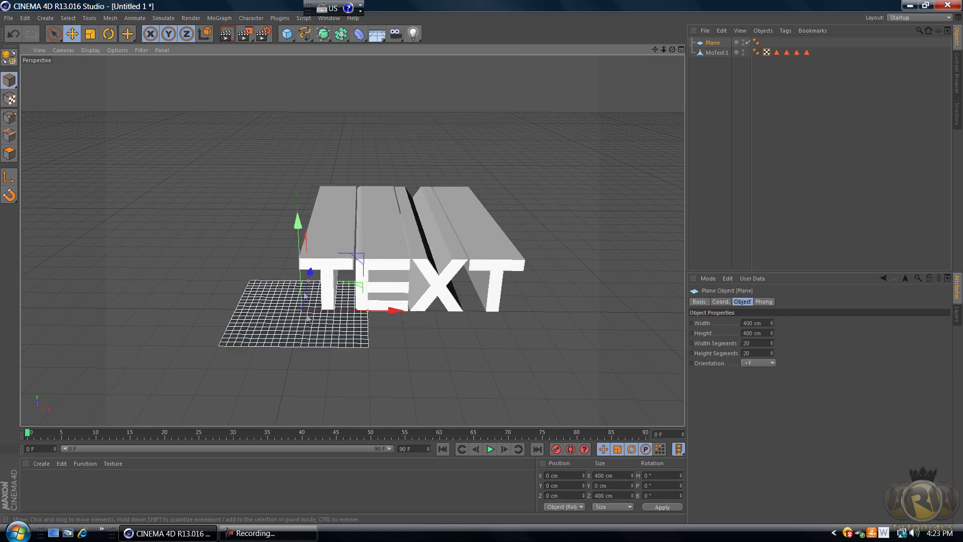
{"action": "left_click_drag", "start_coordinate": [309, 273], "coordinate": [283, 380]}
{"action": "left_click_drag", "start_coordinate": [369, 422], "coordinate": [513, 416]}
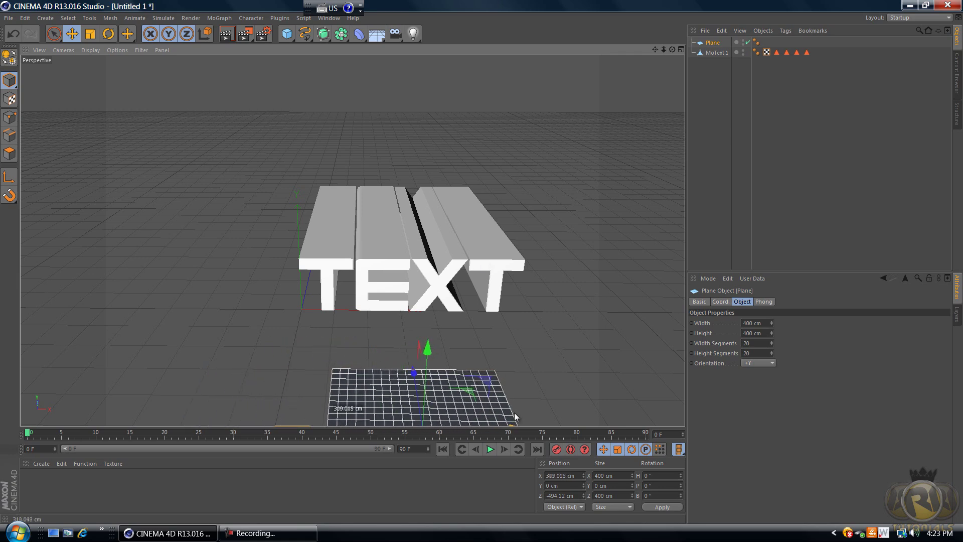
{"action": "left_click_drag", "start_coordinate": [673, 49], "coordinate": [482, 264]}
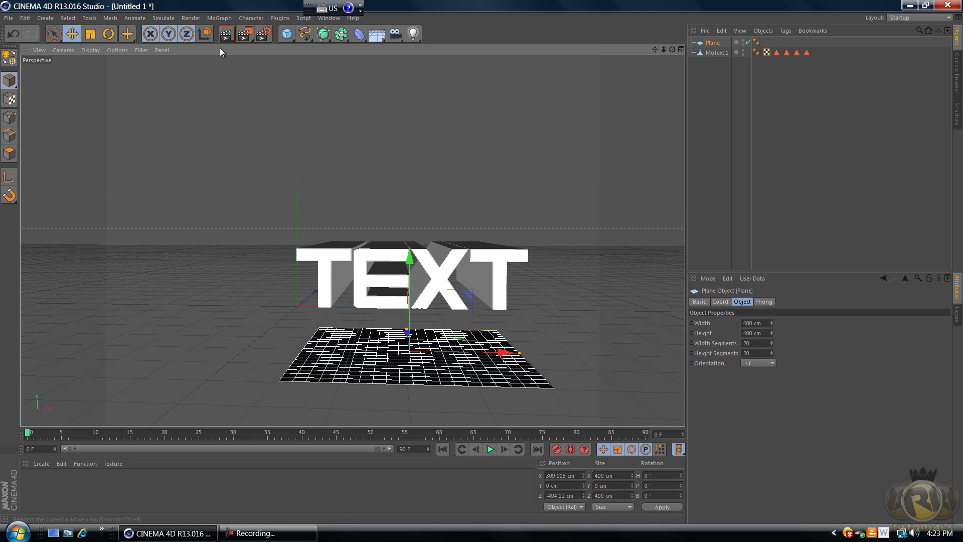
Rotate the plane 90° in pitch so it stands upright
{"action": "left_click", "coordinate": [108, 34]}
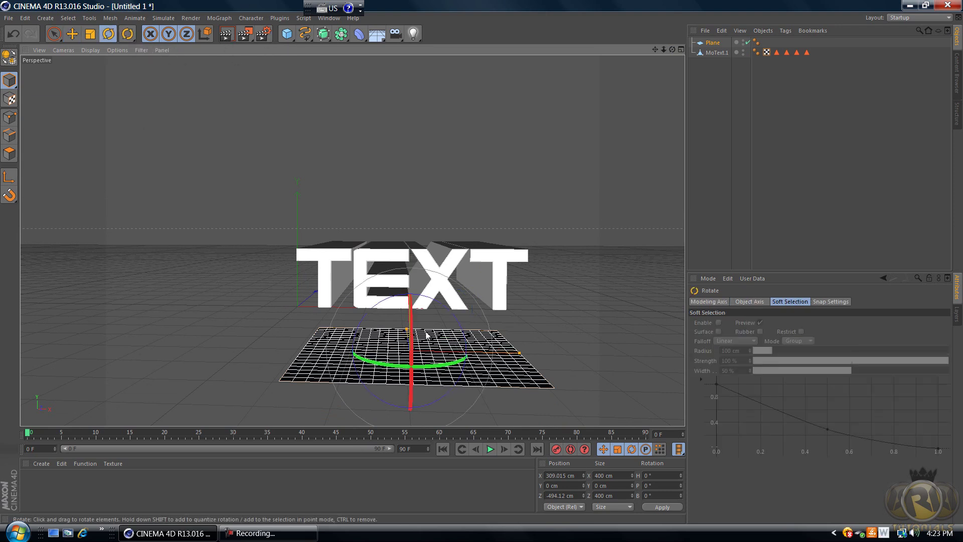
{"action": "left_click_drag", "start_coordinate": [406, 325], "coordinate": [481, 262]}
{"action": "scroll", "coordinate": [410, 322], "scroll_direction": "up", "scroll_amount": 1}
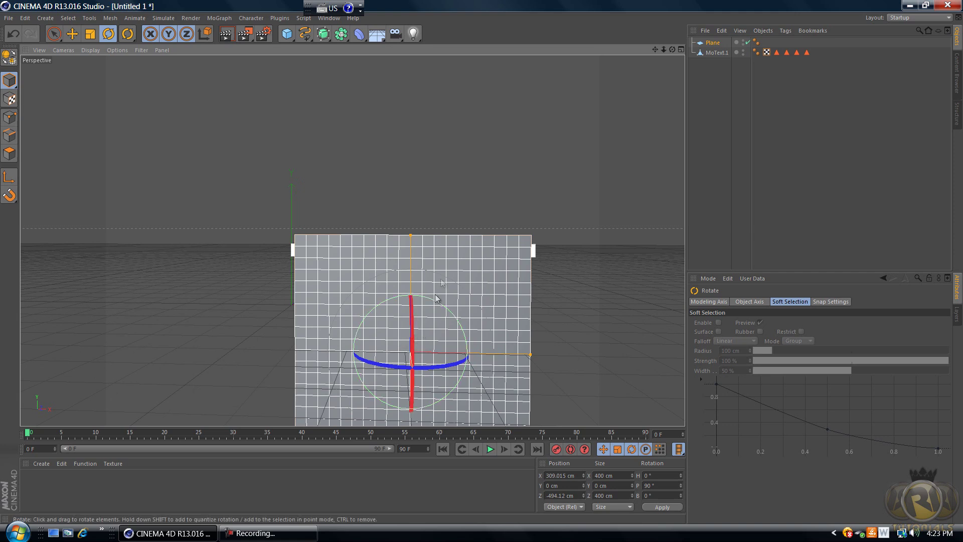
Enlarge the plane to 1016.42 cm wide by 937.654 cm tall
{"action": "left_click_drag", "start_coordinate": [531, 355], "coordinate": [703, 357]}
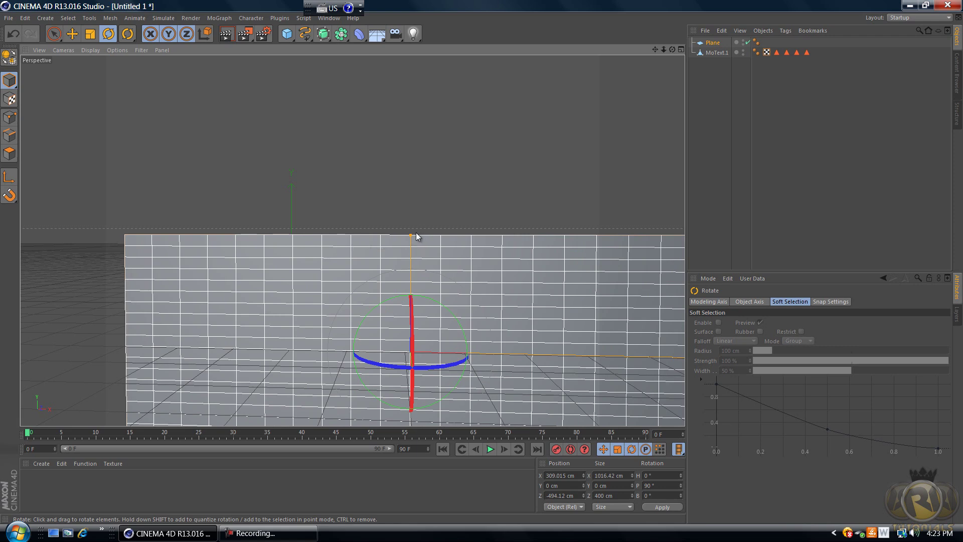
{"action": "left_click_drag", "start_coordinate": [410, 234], "coordinate": [378, 75]}
{"action": "scroll", "coordinate": [442, 351], "scroll_direction": "up", "scroll_amount": 2}
{"action": "scroll", "coordinate": [415, 401], "scroll_direction": "up", "scroll_amount": 2}
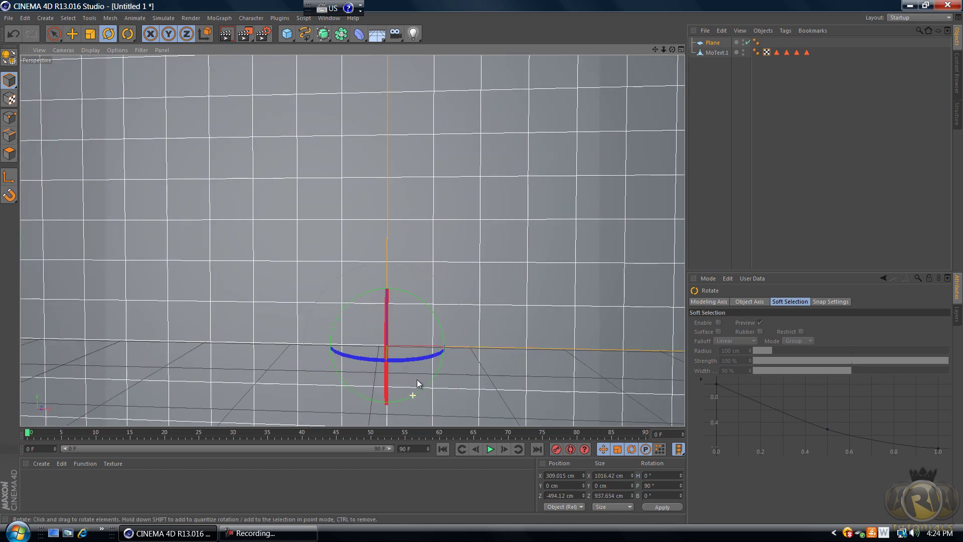
{"action": "scroll", "coordinate": [483, 263], "scroll_direction": "up", "scroll_amount": 1}
{"action": "scroll", "coordinate": [483, 261], "scroll_direction": "up", "scroll_amount": 1}
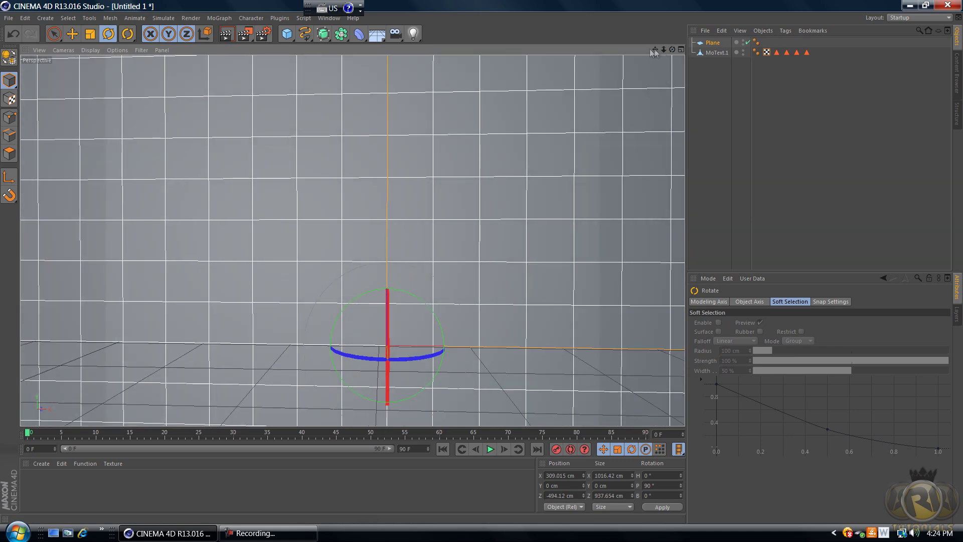
{"action": "left_click_drag", "start_coordinate": [669, 50], "coordinate": [657, 54]}
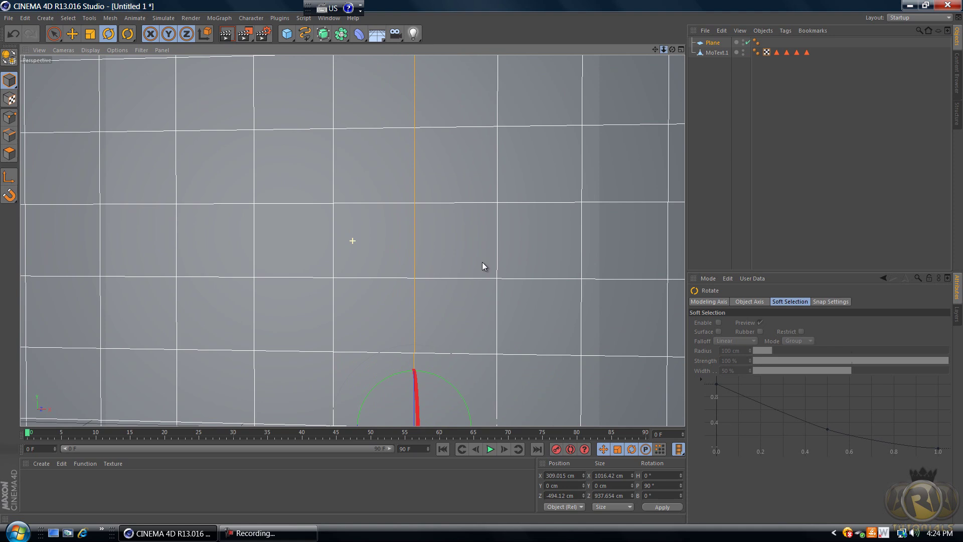
{"action": "scroll", "coordinate": [479, 258], "scroll_direction": "down", "scroll_amount": 3}
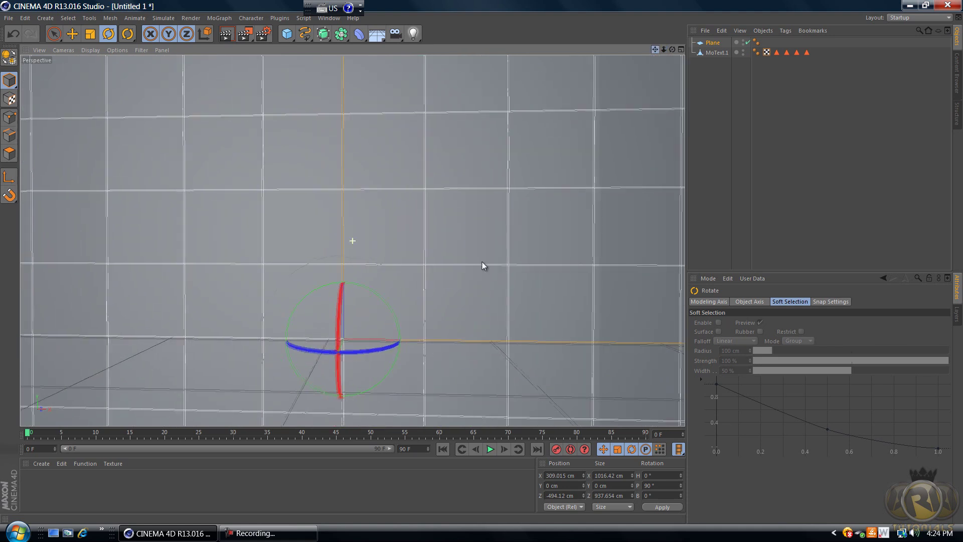
{"action": "left_click_drag", "start_coordinate": [672, 53], "coordinate": [482, 263]}
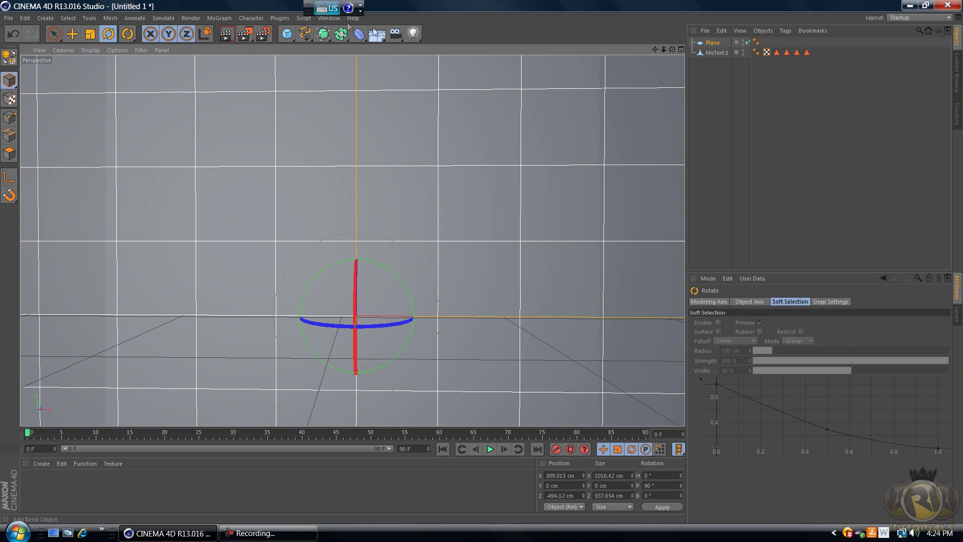
Add Plane and MoText.1 to the SD exporter, export to splash.sd, and minimize Cinema 4D
{"action": "left_click", "coordinate": [281, 19]}
{"action": "mouse_move", "coordinate": [321, 46]}
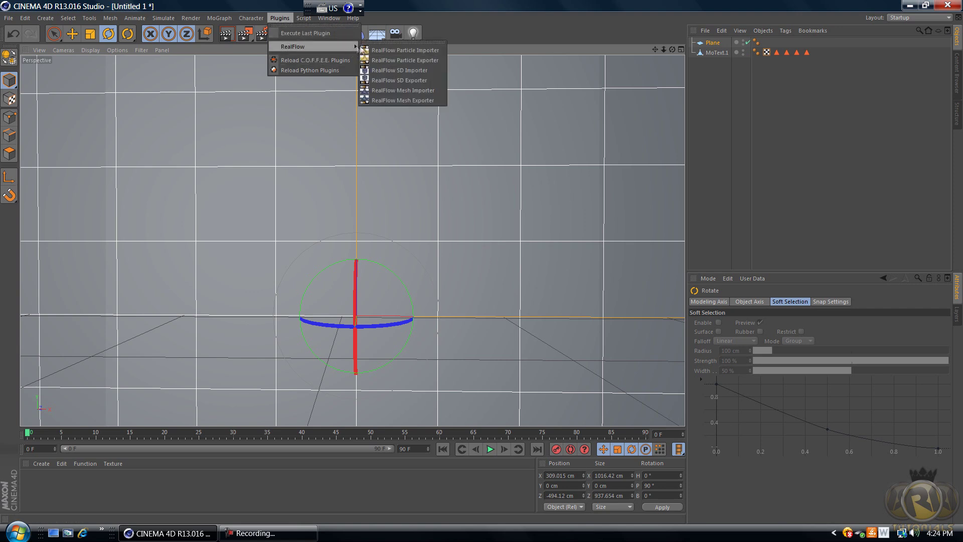
{"action": "left_click", "coordinate": [425, 82]}
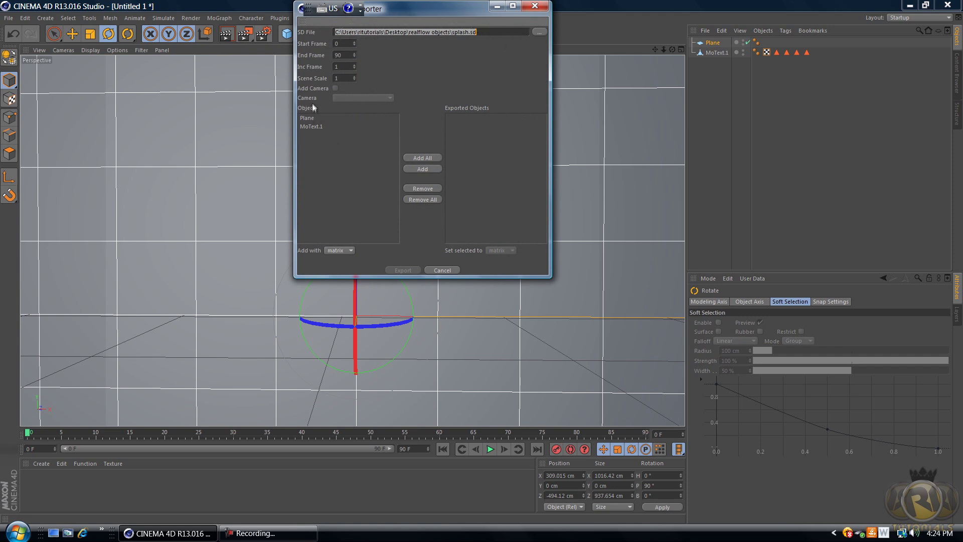
{"action": "left_click", "coordinate": [300, 121]}
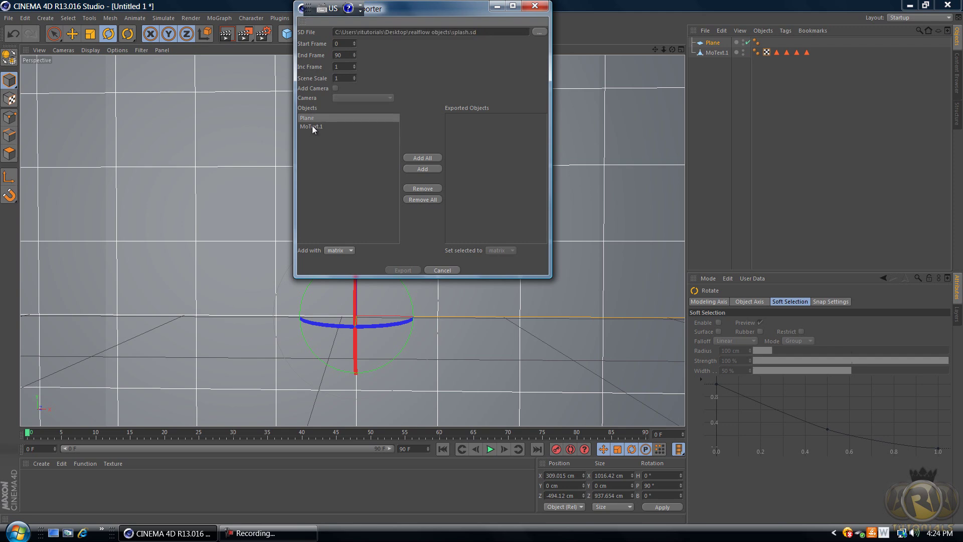
{"action": "left_click", "coordinate": [312, 125]}
{"action": "left_click", "coordinate": [415, 159]}
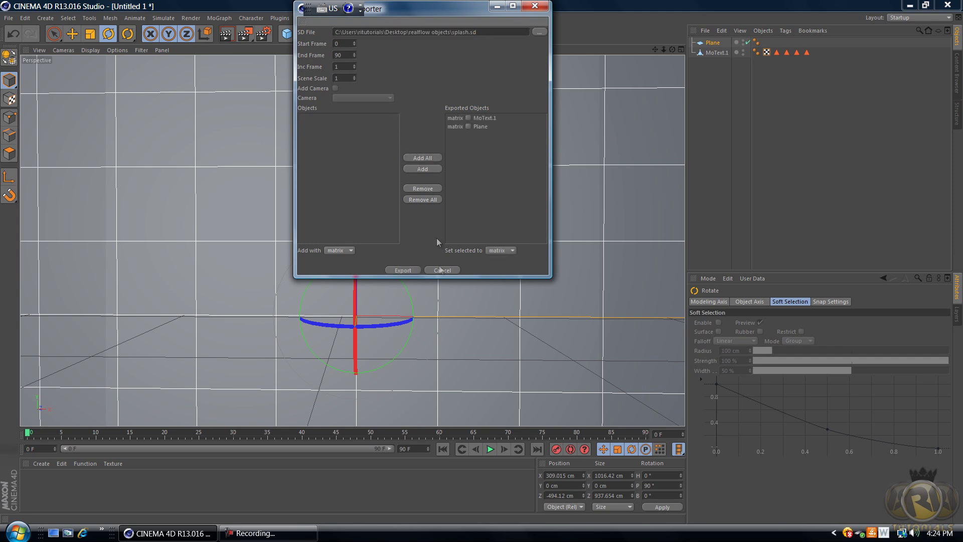
{"action": "left_click", "coordinate": [403, 270]}
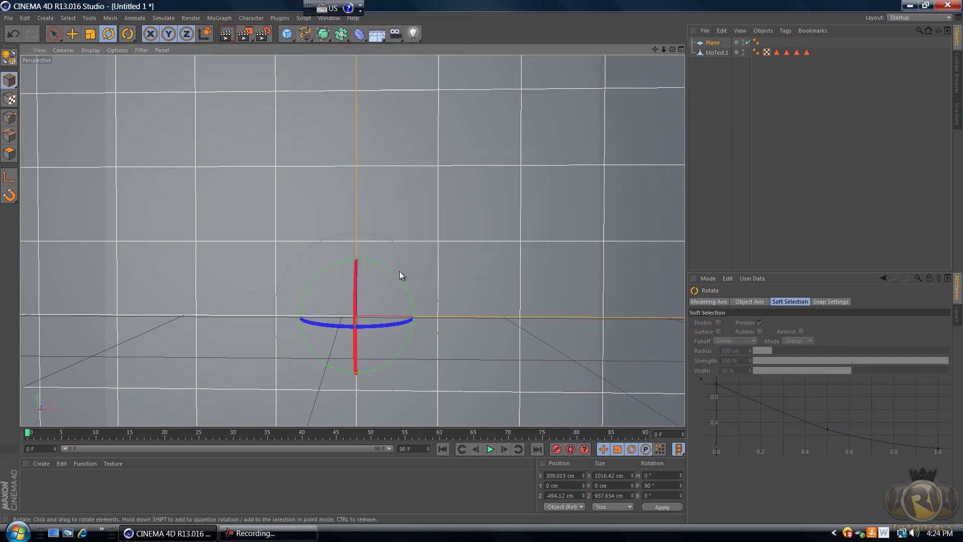
{"action": "left_click", "coordinate": [910, 5]}
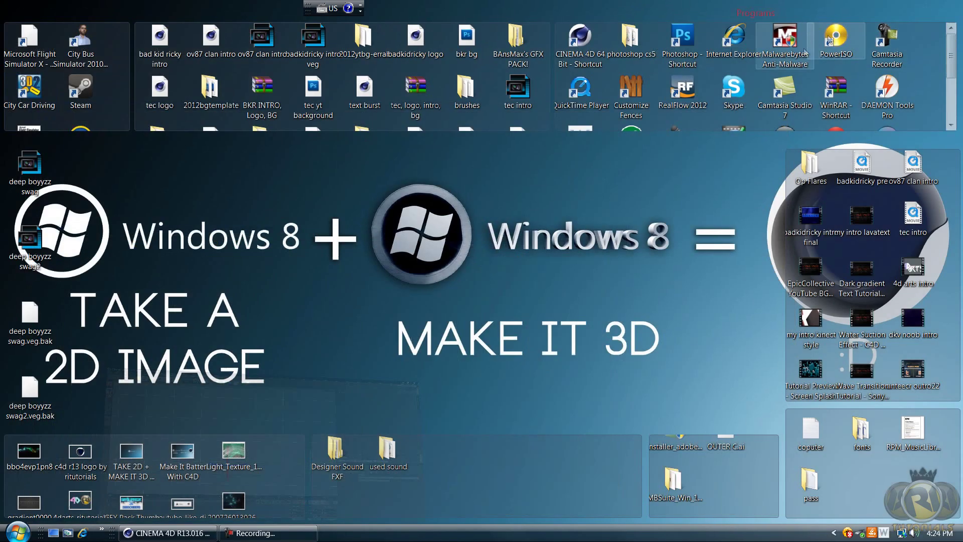
Launch RealFlow 2012 from its desktop shortcut
{"action": "double_click", "coordinate": [688, 96]}
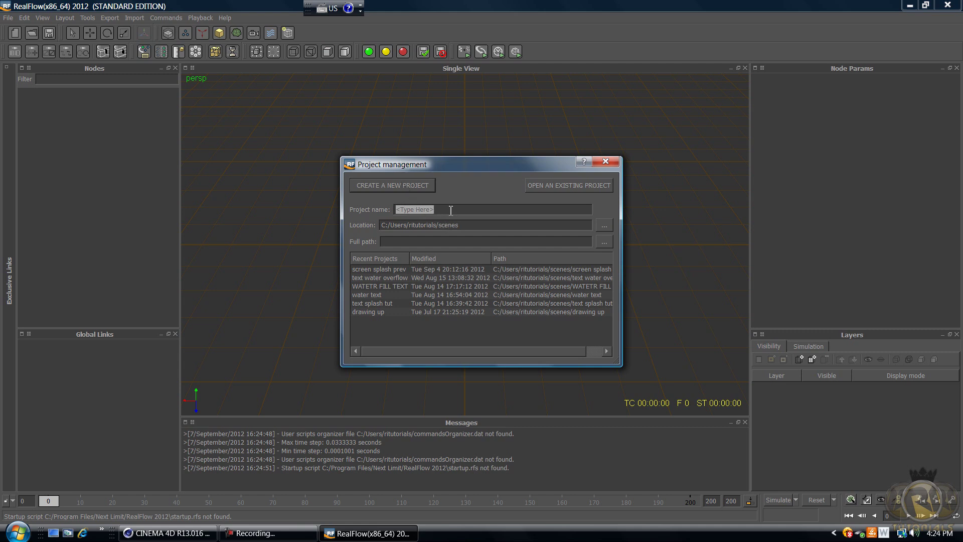
Create a new RealFlow project named 'splash'
{"action": "type", "text": "splash"}
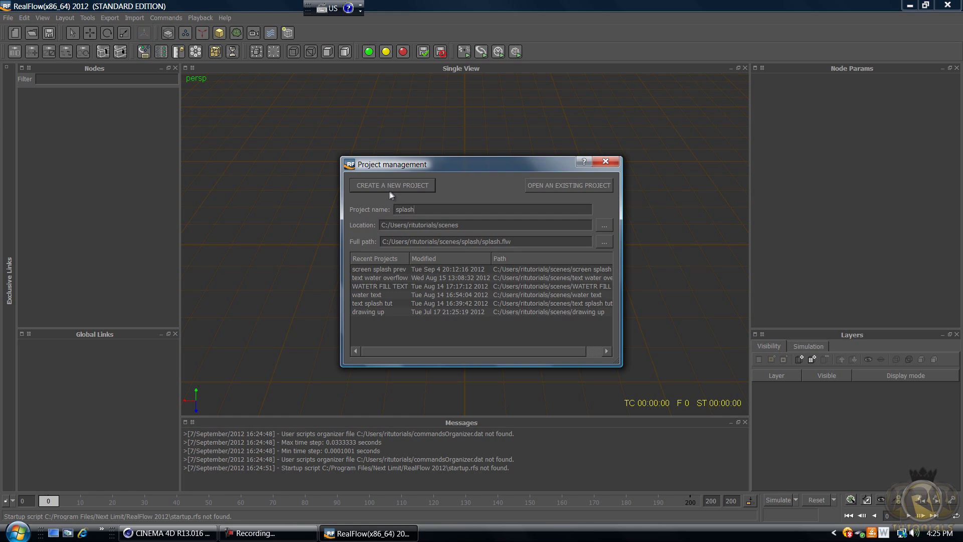
{"action": "left_click", "coordinate": [372, 184]}
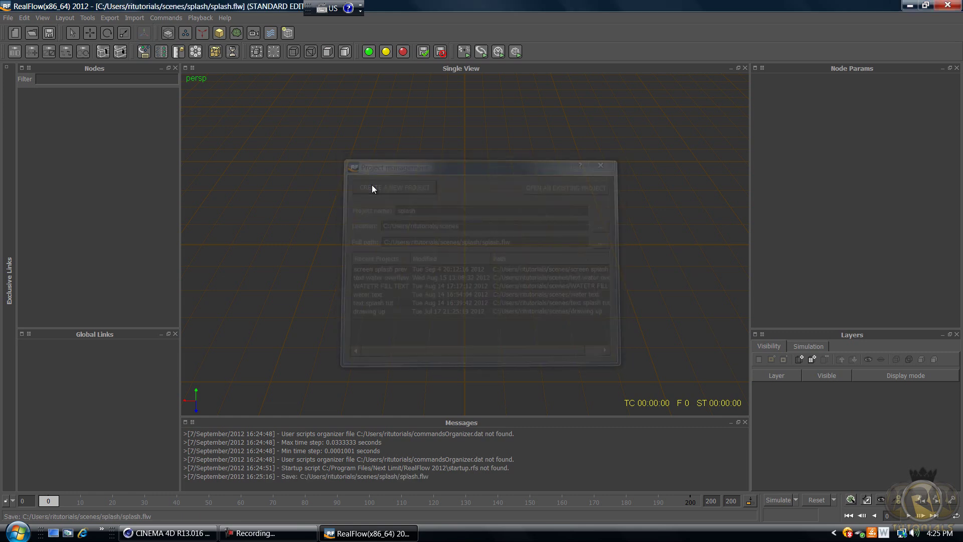
Import the splash.sd object from the Desktop's realflow objects folder
{"action": "left_click", "coordinate": [135, 18]}
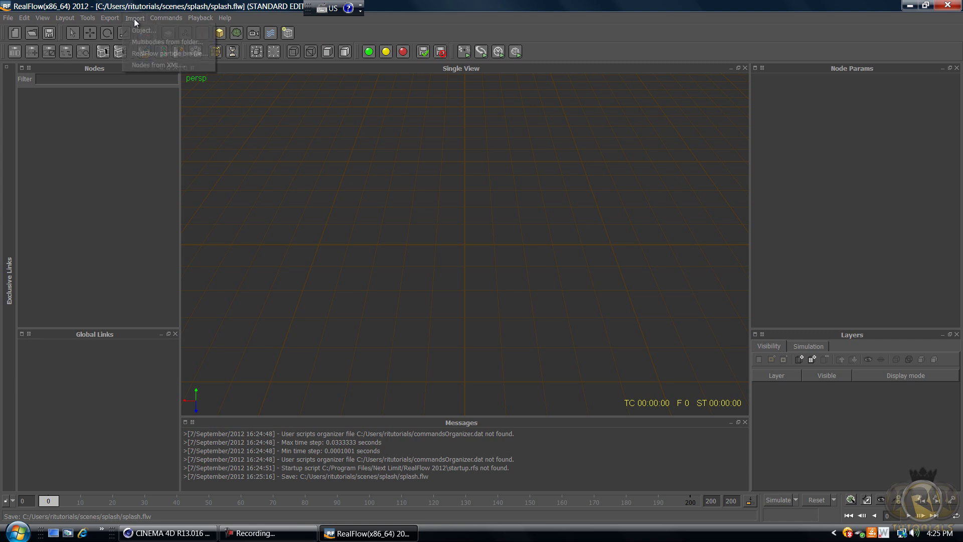
{"action": "left_click", "coordinate": [148, 31]}
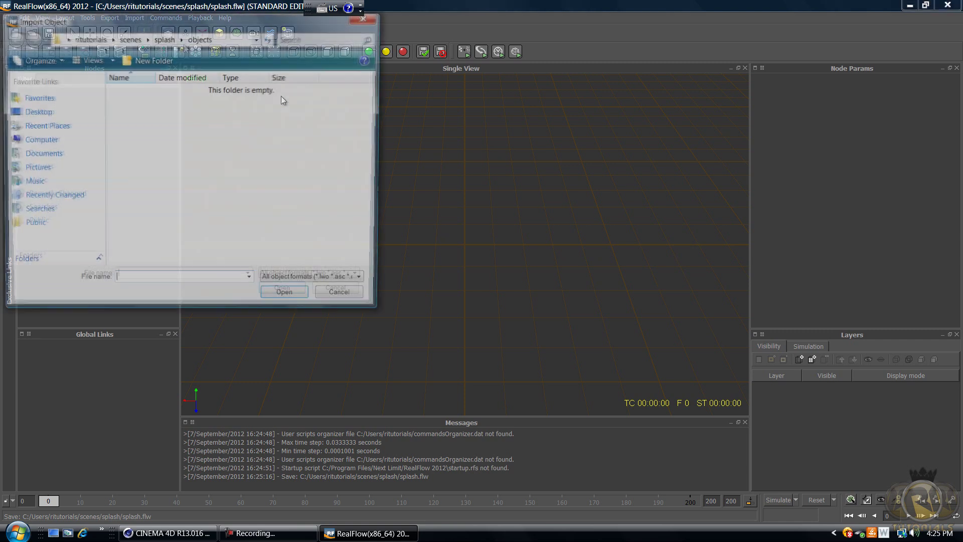
{"action": "left_click", "coordinate": [48, 113]}
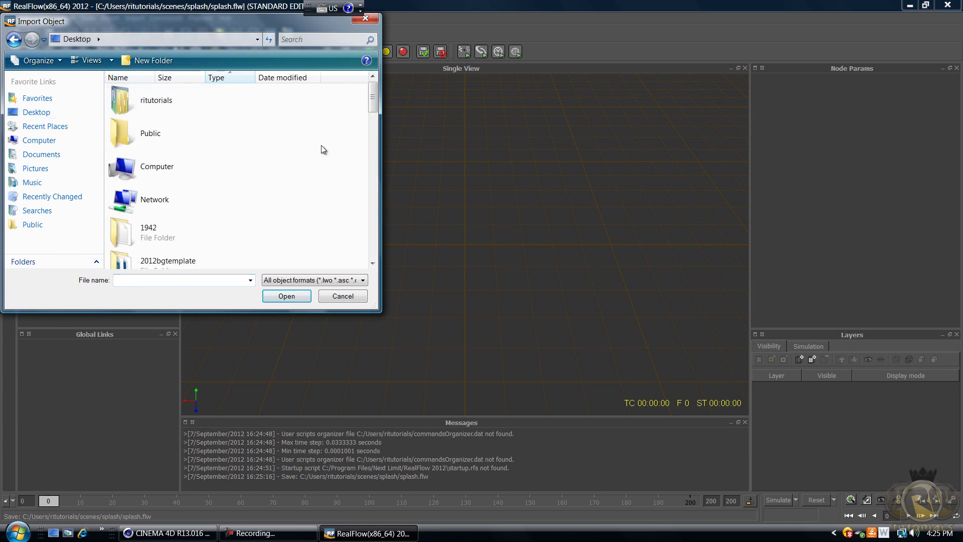
{"action": "scroll", "coordinate": [322, 149], "scroll_direction": "down", "scroll_amount": 6}
{"action": "scroll", "coordinate": [270, 171], "scroll_direction": "down", "scroll_amount": 10}
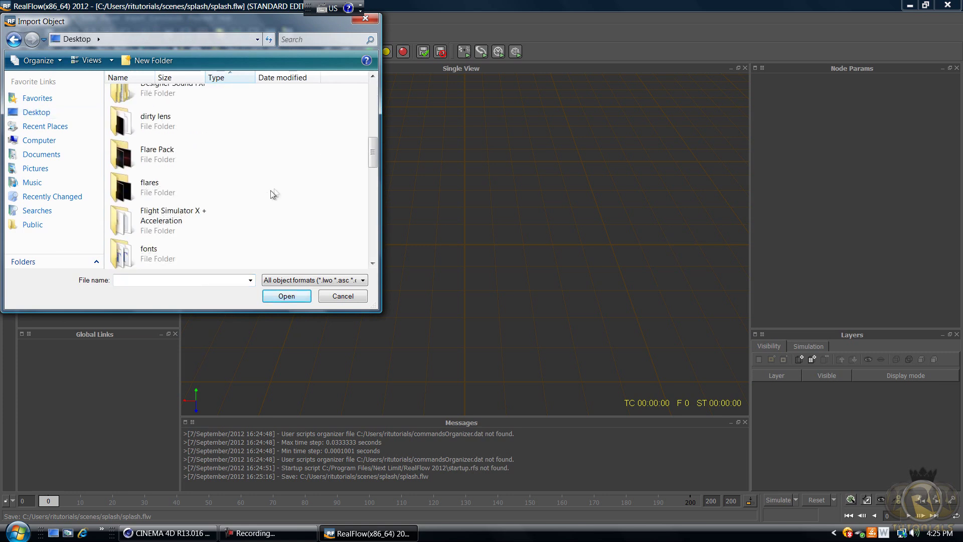
{"action": "scroll", "coordinate": [261, 219], "scroll_direction": "down", "scroll_amount": 5}
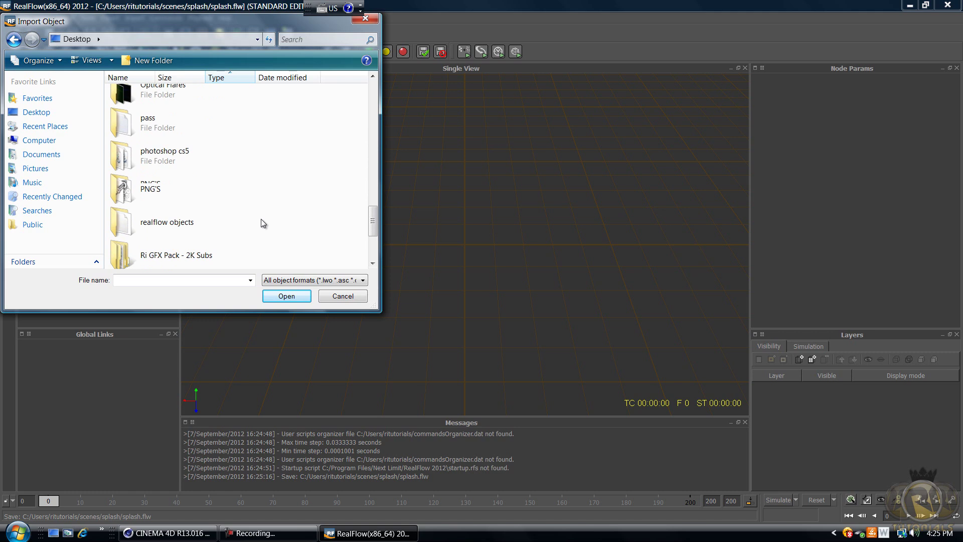
{"action": "double_click", "coordinate": [194, 132]}
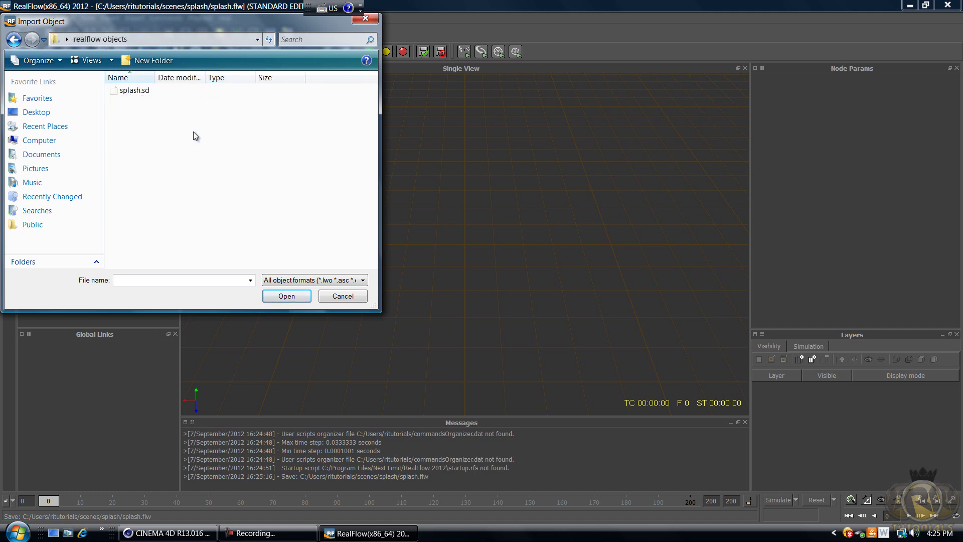
{"action": "left_click", "coordinate": [144, 94]}
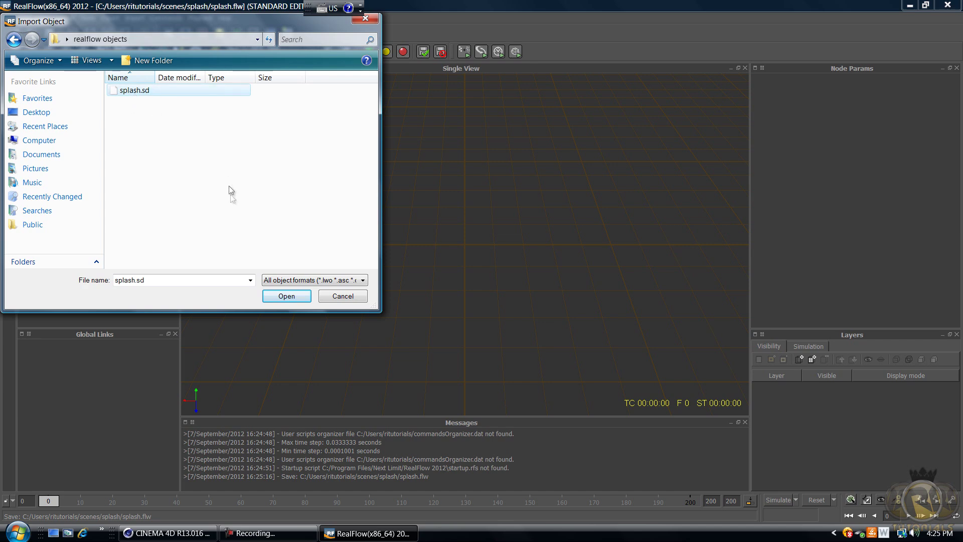
{"action": "left_click", "coordinate": [282, 298]}
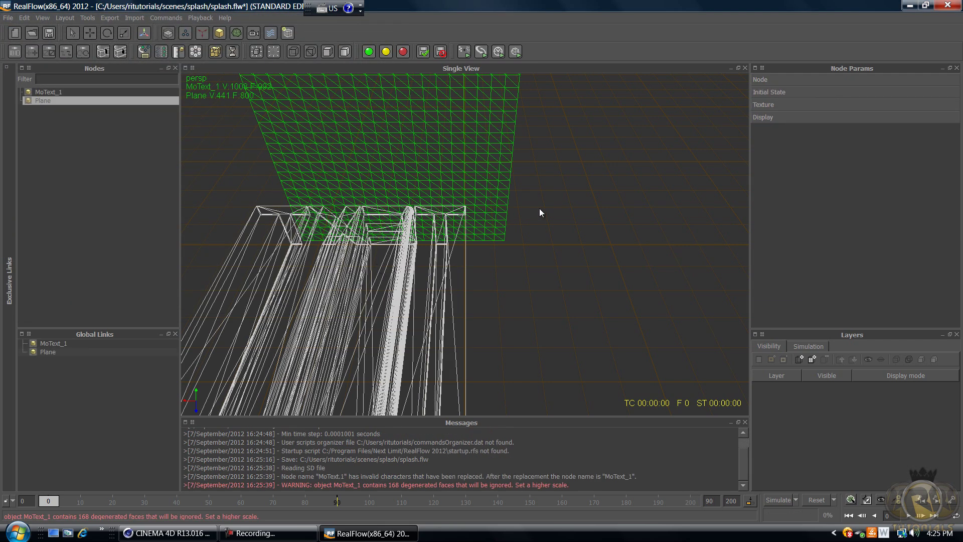
{"action": "left_click_drag", "start_coordinate": [571, 203], "coordinate": [445, 182], "text": "alt"}
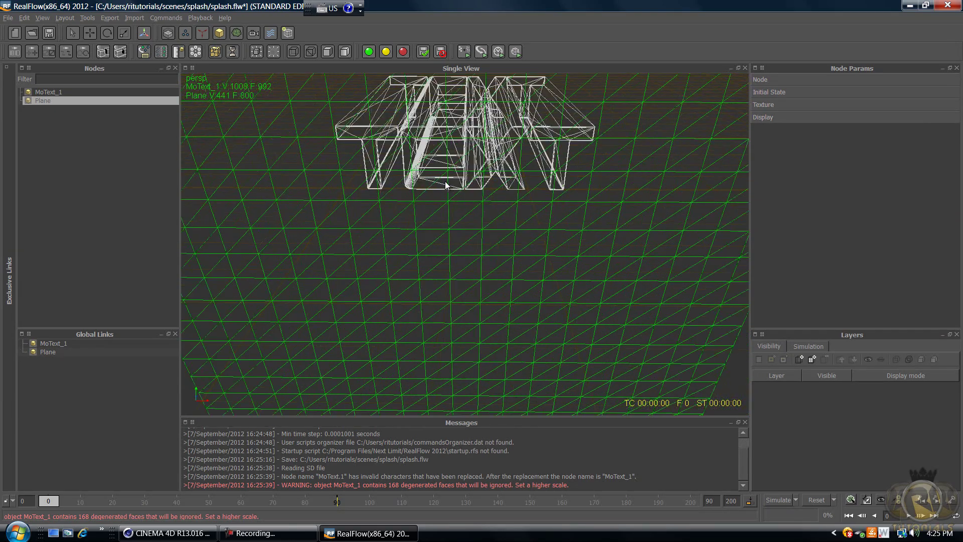
{"action": "scroll", "coordinate": [445, 183], "scroll_direction": "down", "scroll_amount": 5}
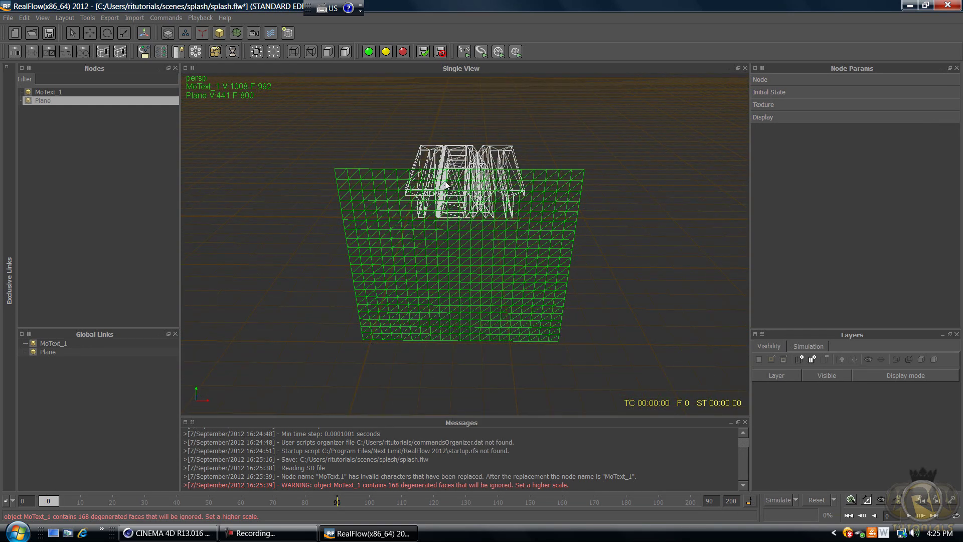
{"action": "left_click_drag", "start_coordinate": [446, 185], "coordinate": [466, 312], "text": "alt"}
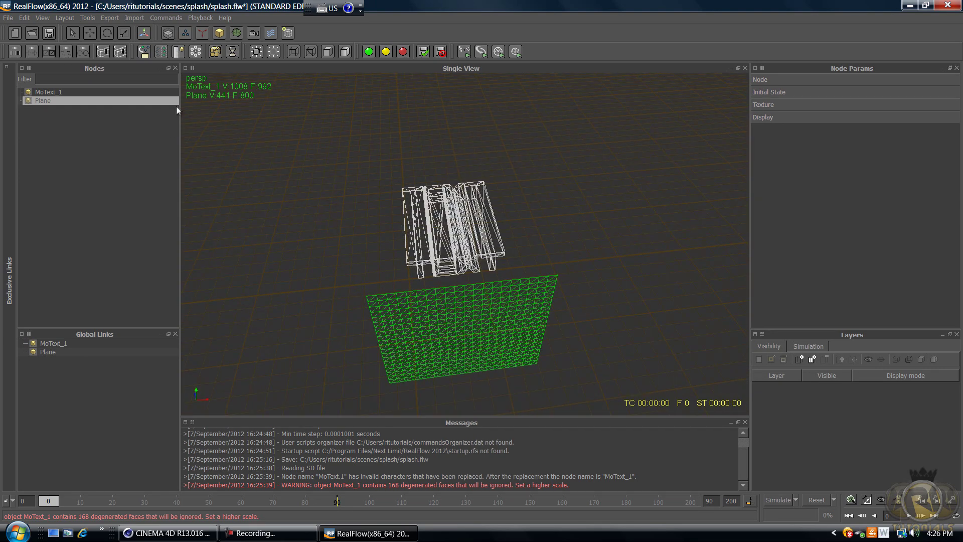
Add a Square particle emitter and select Square01
{"action": "left_click", "coordinate": [186, 33]}
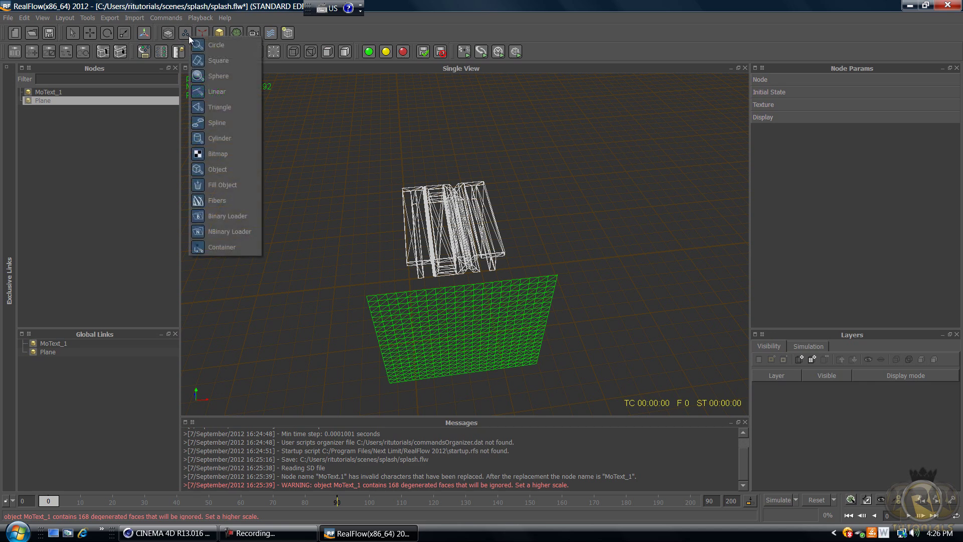
{"action": "left_click", "coordinate": [233, 60]}
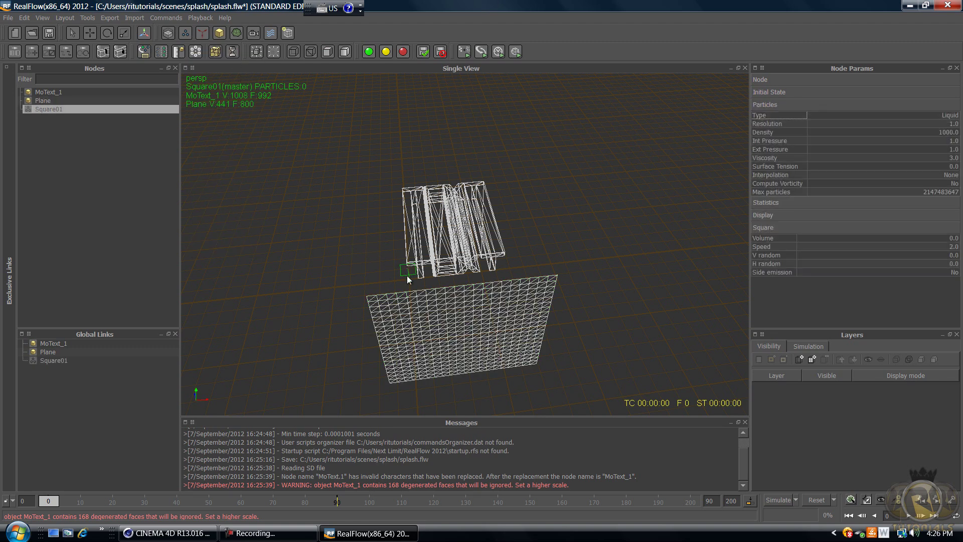
{"action": "scroll", "coordinate": [407, 274], "scroll_direction": "up", "scroll_amount": 2}
{"action": "left_click_drag", "start_coordinate": [315, 188], "coordinate": [409, 149], "text": "alt"}
{"action": "left_click", "coordinate": [408, 149]}
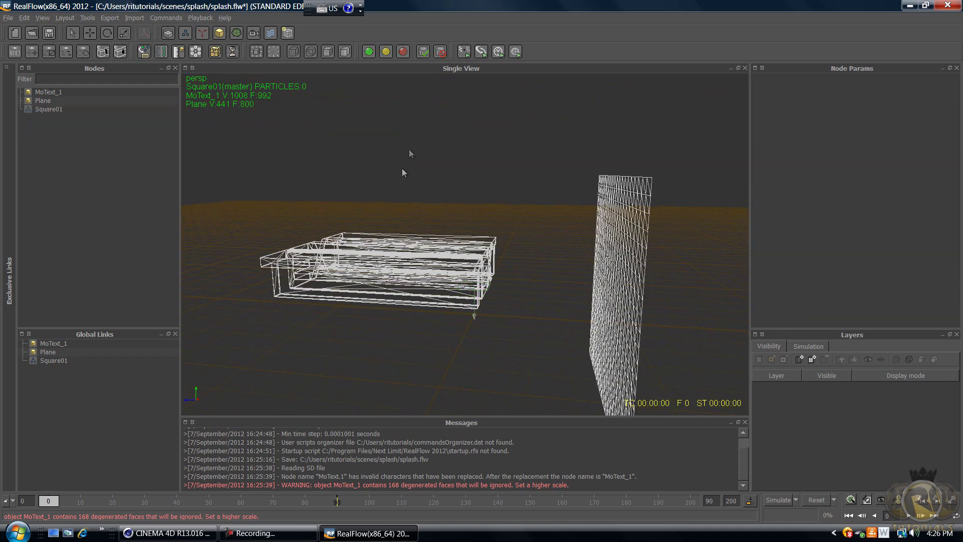
{"action": "left_click", "coordinate": [477, 313]}
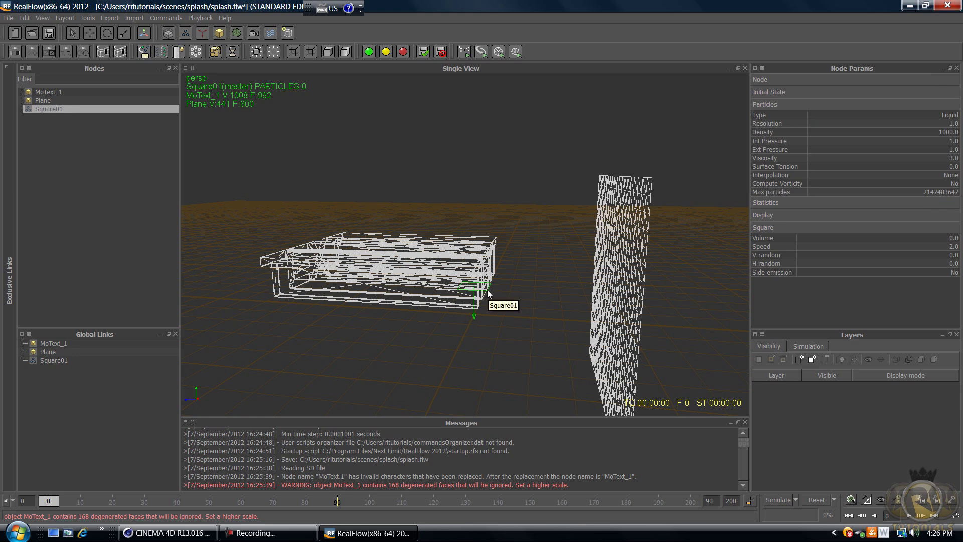
Rotate the Square01 emitter upright and position it just above the text
{"action": "key", "text": "e"}
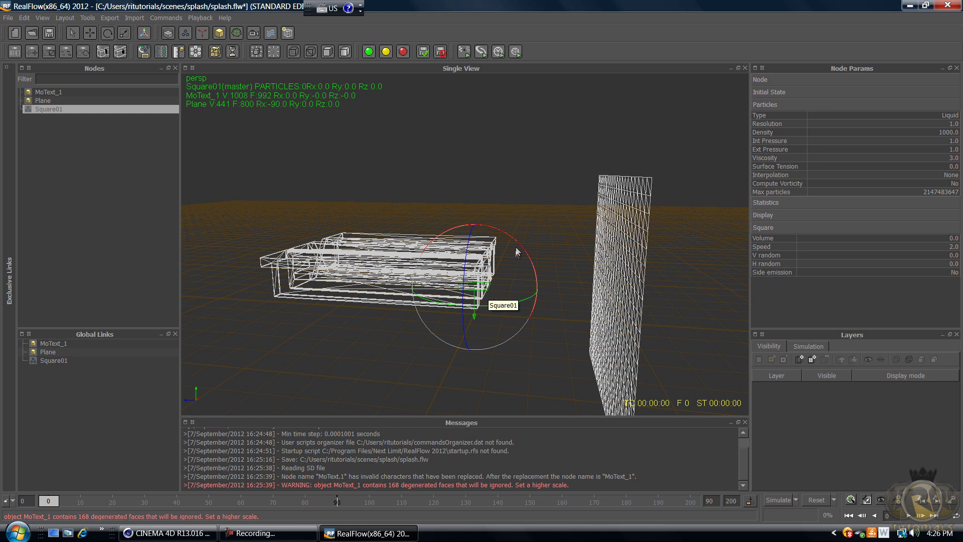
{"action": "left_click_drag", "start_coordinate": [520, 245], "coordinate": [428, 240]}
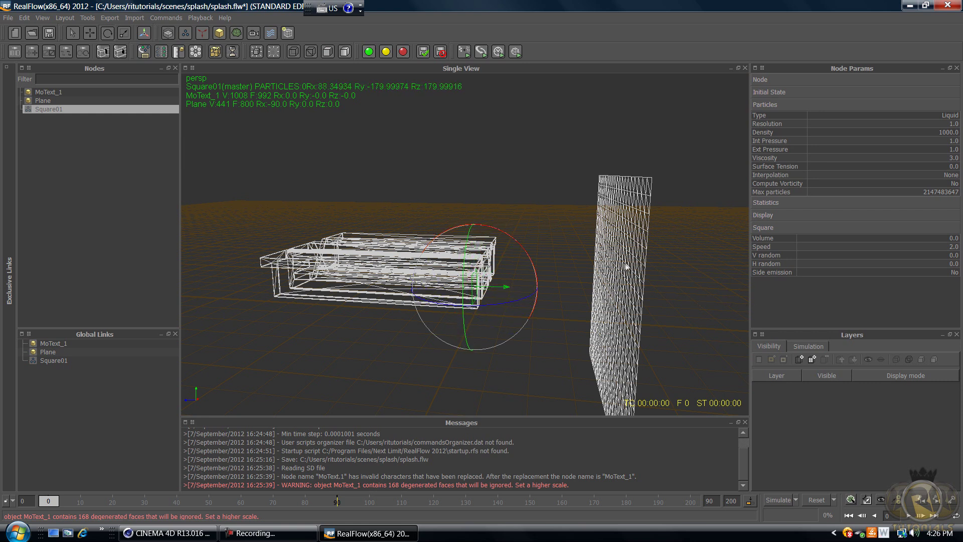
{"action": "left_click_drag", "start_coordinate": [462, 231], "coordinate": [460, 232]}
{"action": "key", "text": "w"}
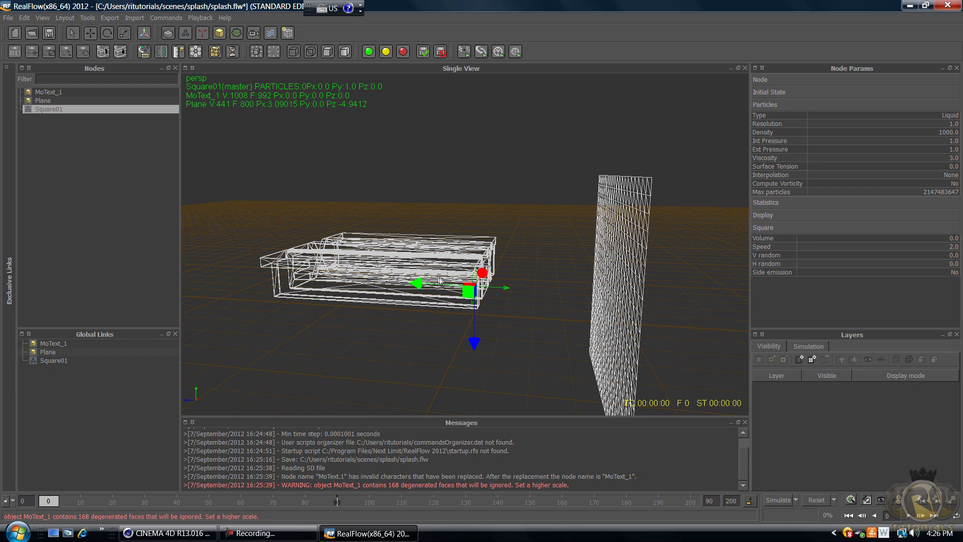
{"action": "left_click_drag", "start_coordinate": [434, 285], "coordinate": [208, 247]}
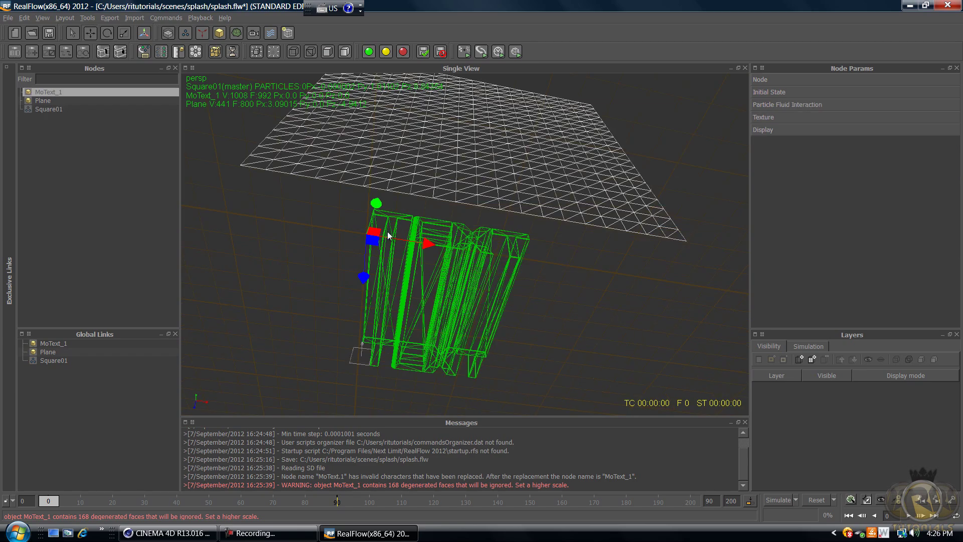
{"action": "left_click_drag", "start_coordinate": [389, 235], "coordinate": [371, 404], "text": "alt"}
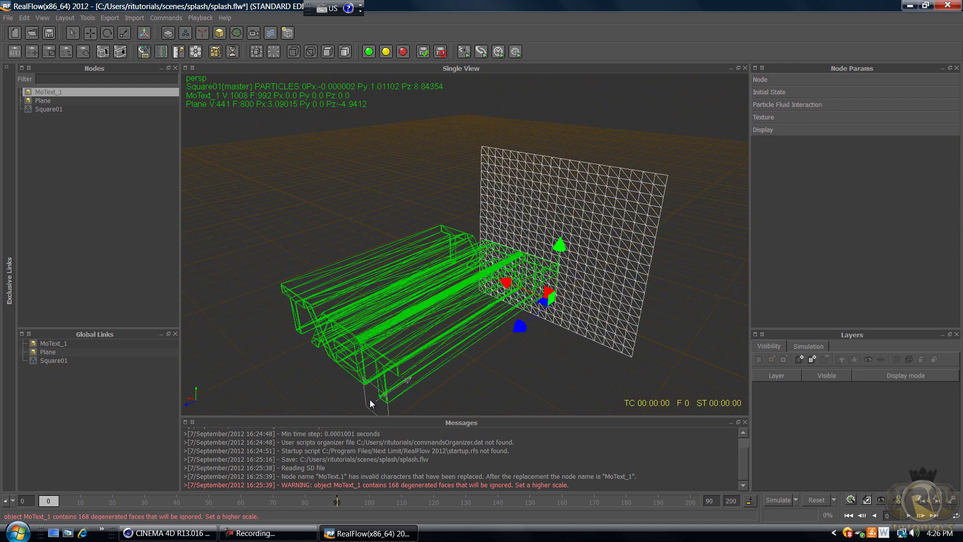
{"action": "left_click", "coordinate": [372, 404]}
{"action": "left_click", "coordinate": [367, 403]}
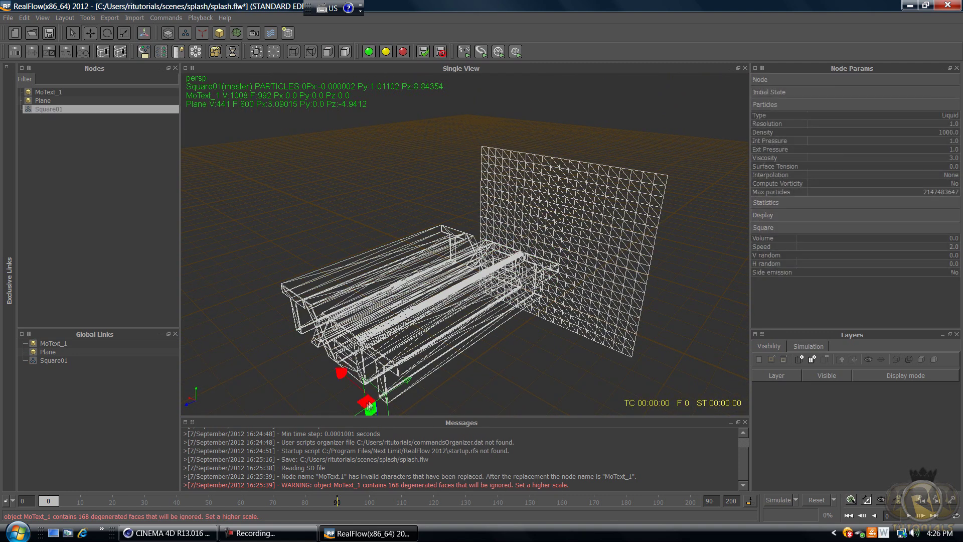
{"action": "left_click_drag", "start_coordinate": [342, 379], "coordinate": [284, 340]}
{"action": "left_click_drag", "start_coordinate": [431, 303], "coordinate": [395, 302], "text": "alt"}
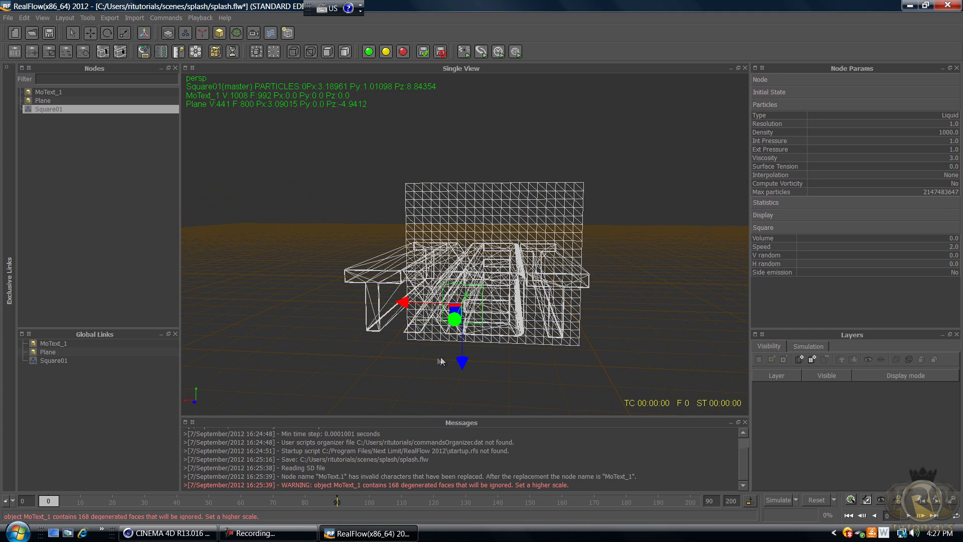
{"action": "left_click_drag", "start_coordinate": [464, 361], "coordinate": [463, 363]}
Widen the emitter along X to about 6.88 times its size
{"action": "key", "text": "r"}
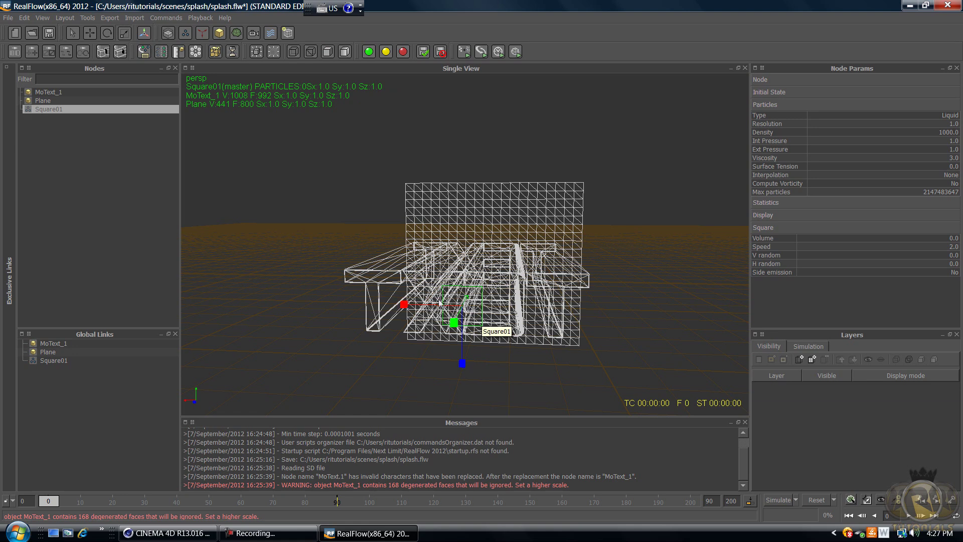
{"action": "left_click_drag", "start_coordinate": [405, 304], "coordinate": [191, 248]}
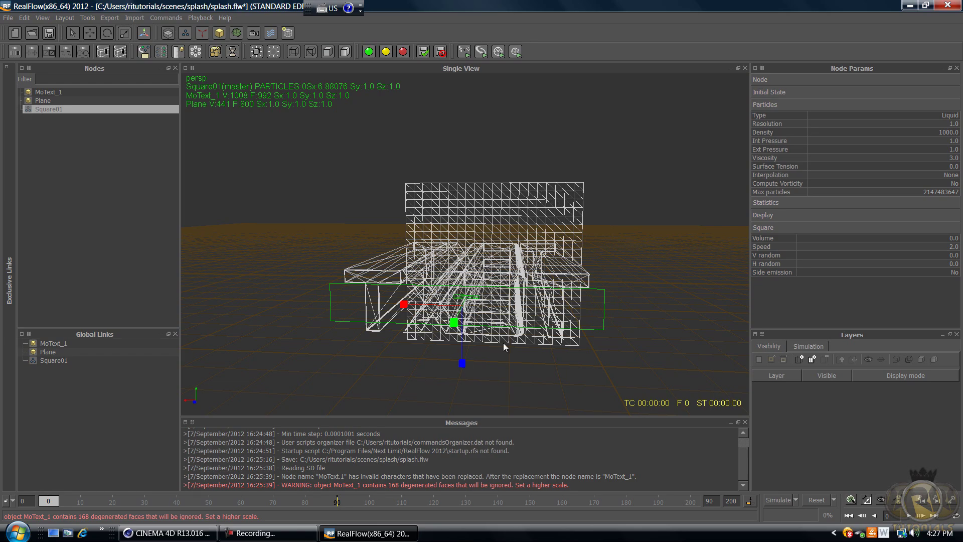
{"action": "left_click_drag", "start_coordinate": [661, 284], "coordinate": [434, 303], "text": "alt"}
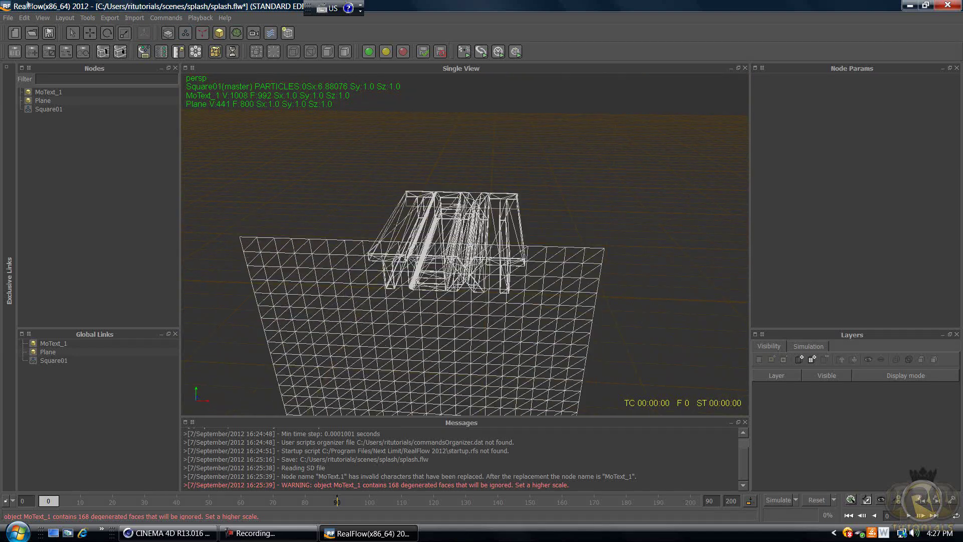
{"action": "left_click", "coordinate": [47, 109]}
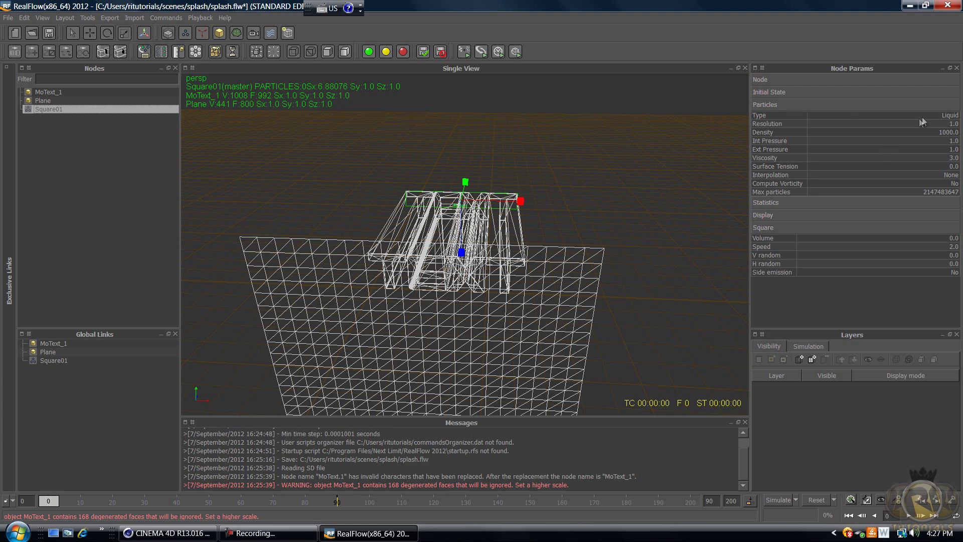
Give Square01 Resolution 3.0, Viscosity 2.0 and Square emission Speed 5.0
{"action": "left_click", "coordinate": [957, 125]}
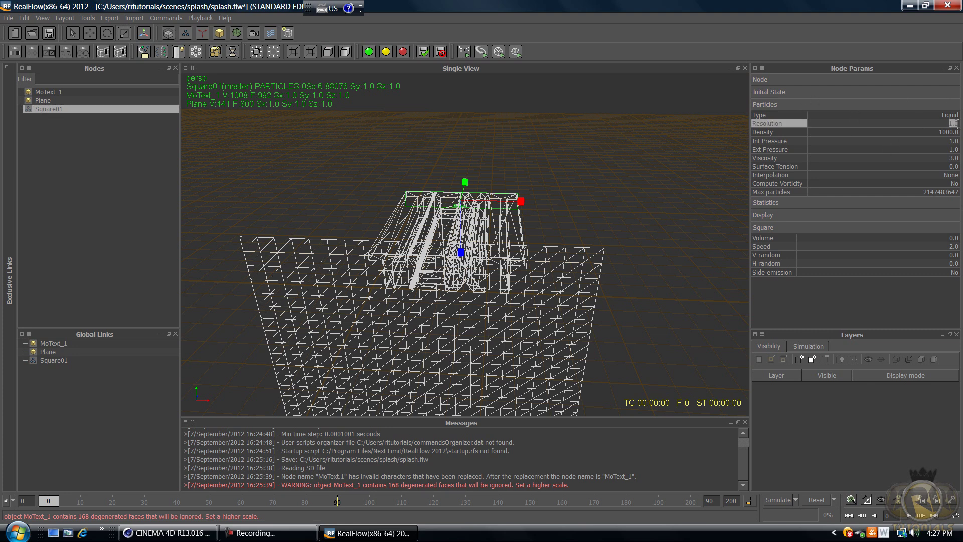
{"action": "key", "text": "BackSpace"}
{"action": "left_click", "coordinate": [959, 158]}
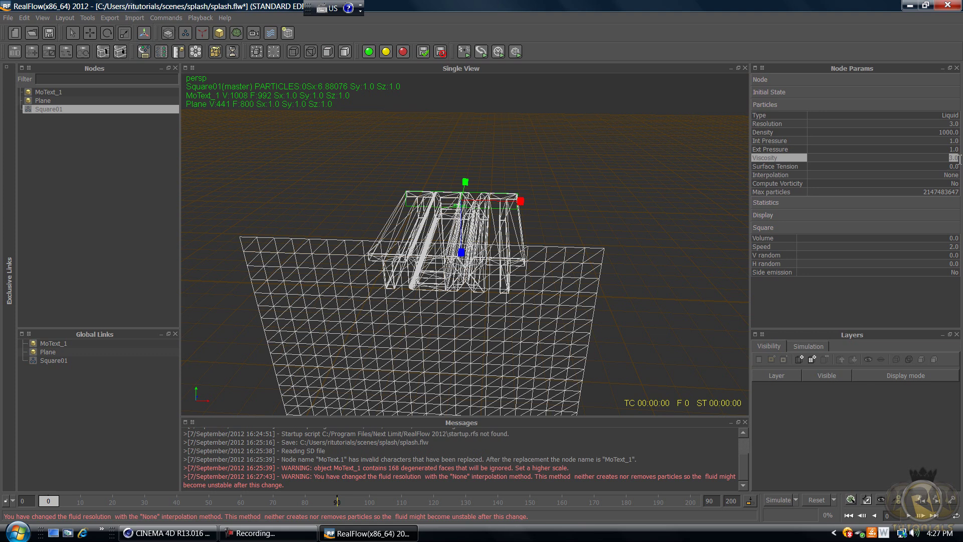
{"action": "type", "text": "2"}
{"action": "key", "text": "Return"}
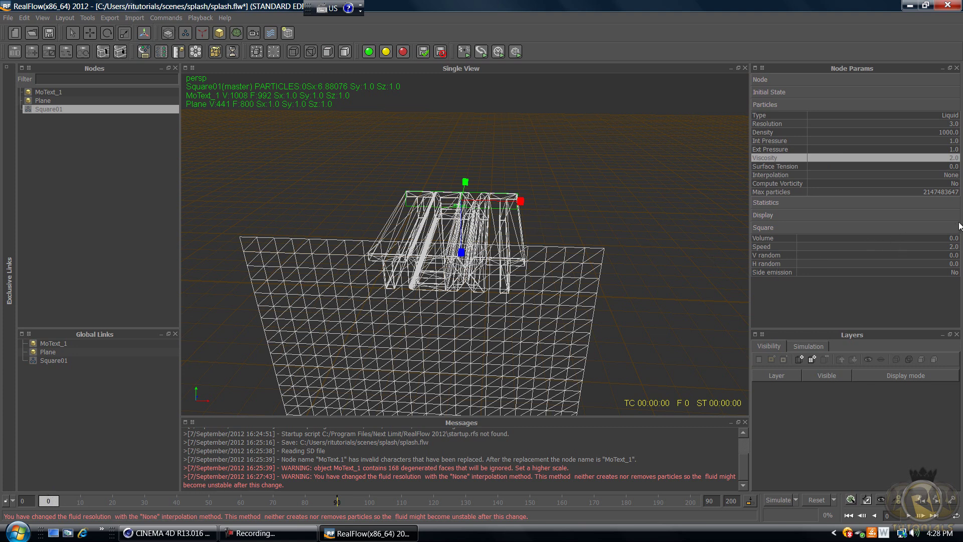
{"action": "double_click", "coordinate": [954, 247]}
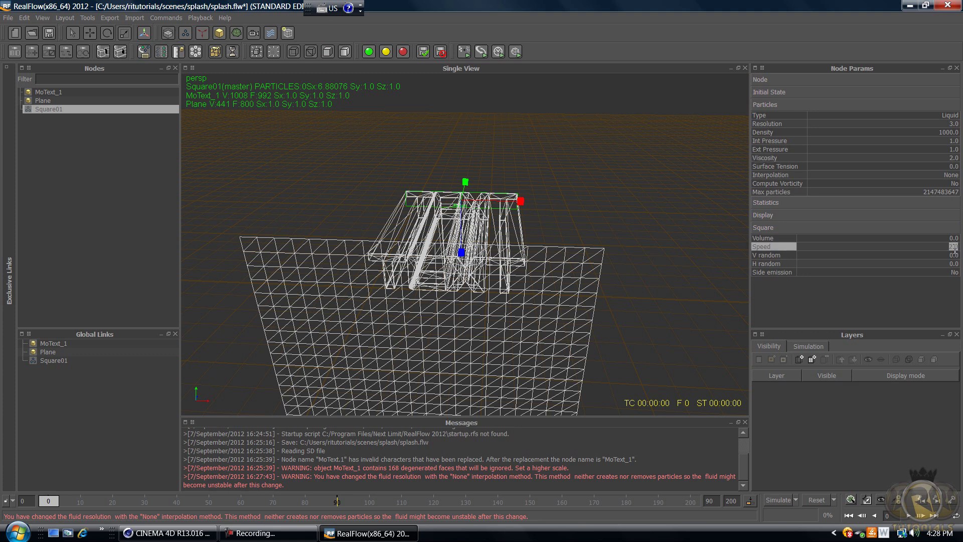
{"action": "type", "text": "5"}
{"action": "left_click", "coordinate": [761, 249]}
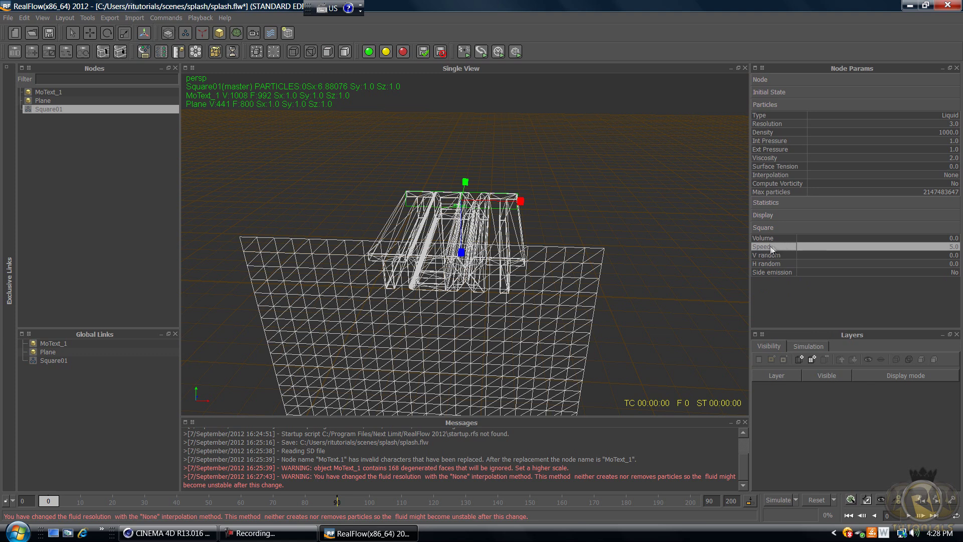
Keyframe the emitter Speed of 5 at frames 0 and 15
{"action": "right_click", "coordinate": [766, 246]}
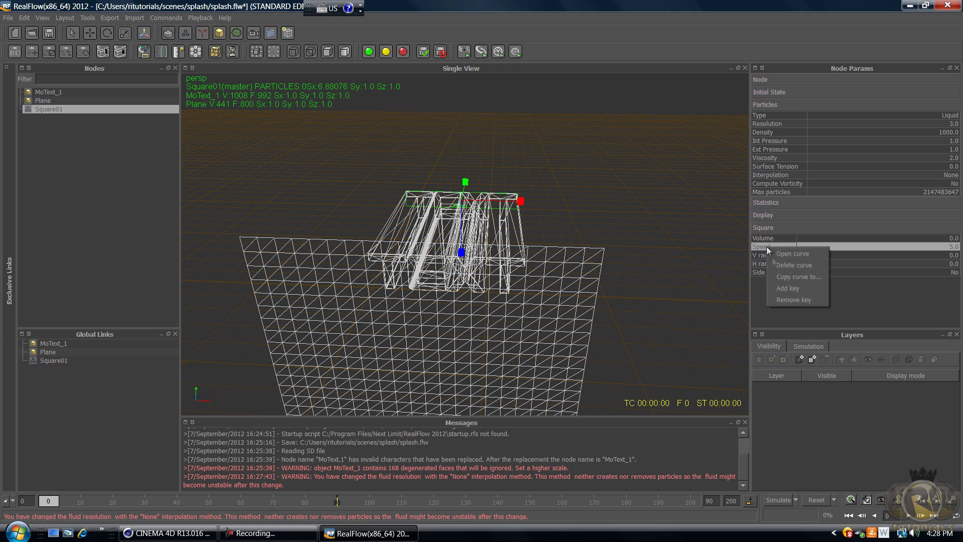
{"action": "left_click", "coordinate": [791, 288]}
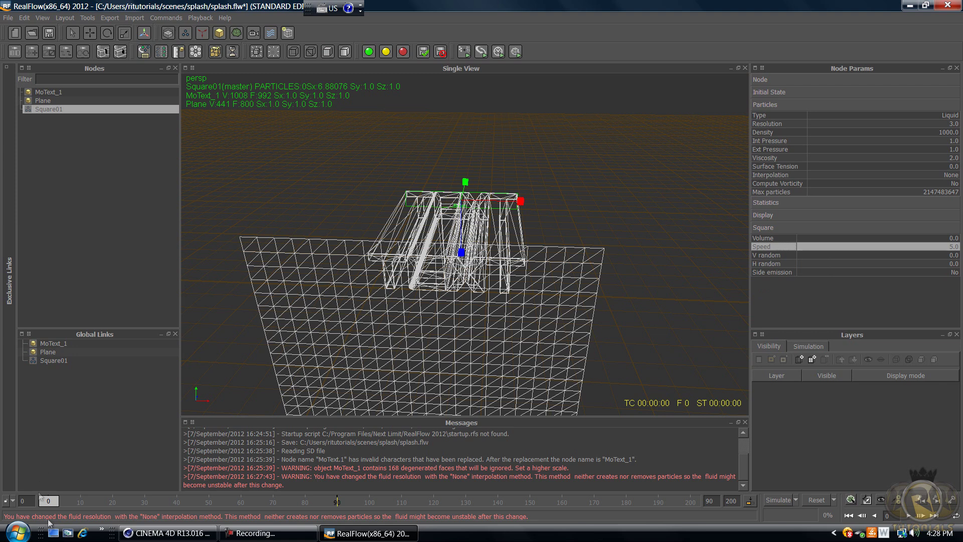
{"action": "left_click_drag", "start_coordinate": [55, 508], "coordinate": [100, 502]}
{"action": "right_click", "coordinate": [763, 248]}
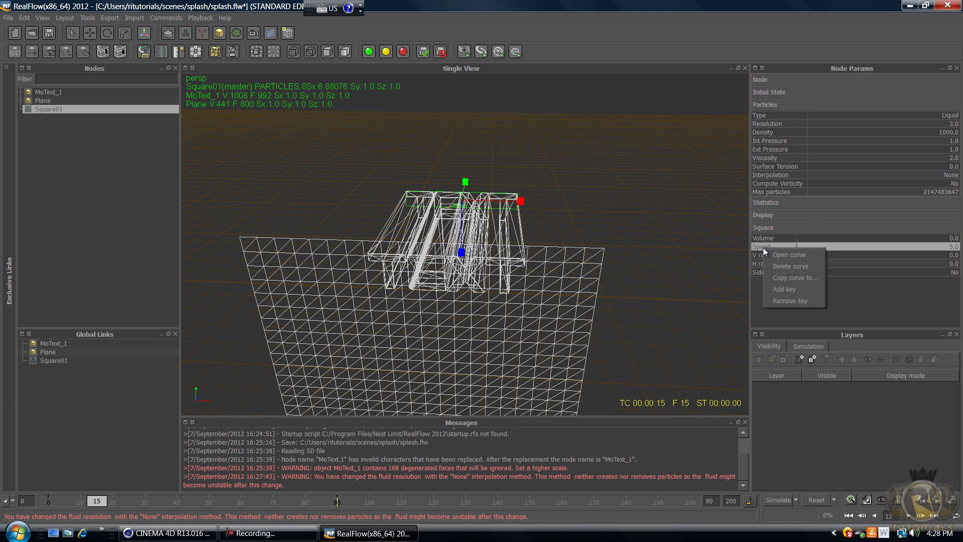
{"action": "left_click", "coordinate": [790, 291]}
Keyframe Speed 0 at frame 17 and scrub back to check the animation
{"action": "left_click_drag", "start_coordinate": [92, 500], "coordinate": [106, 503]}
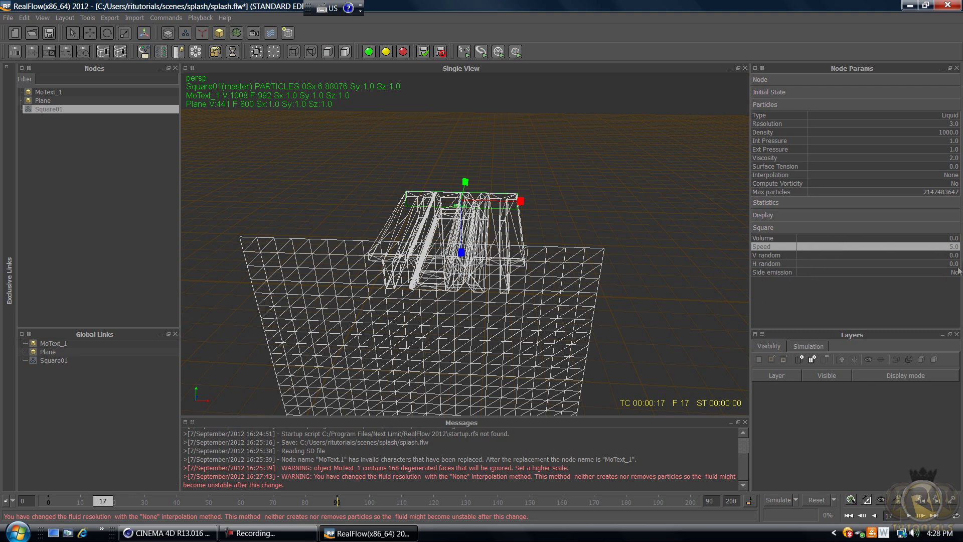
{"action": "double_click", "coordinate": [954, 246]}
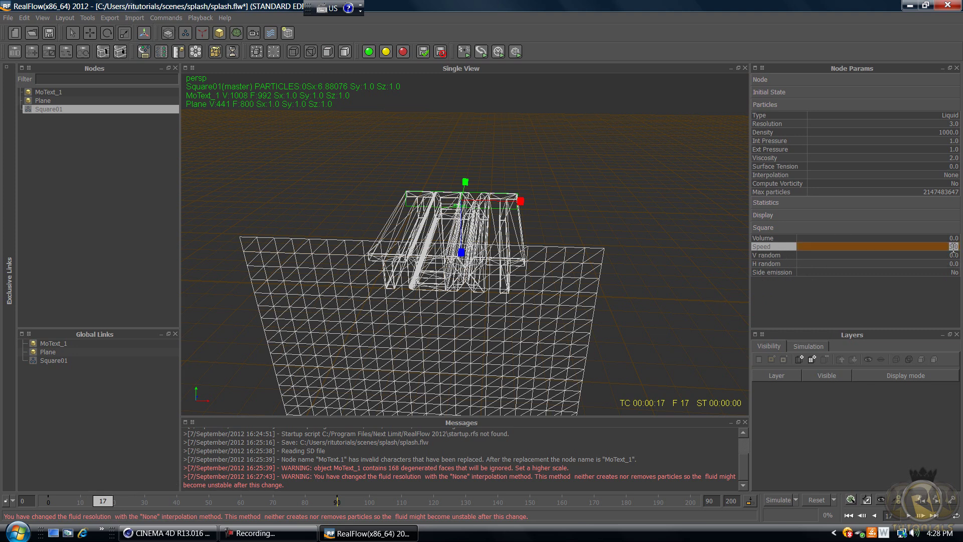
{"action": "type", "text": "0"}
{"action": "right_click", "coordinate": [756, 248]}
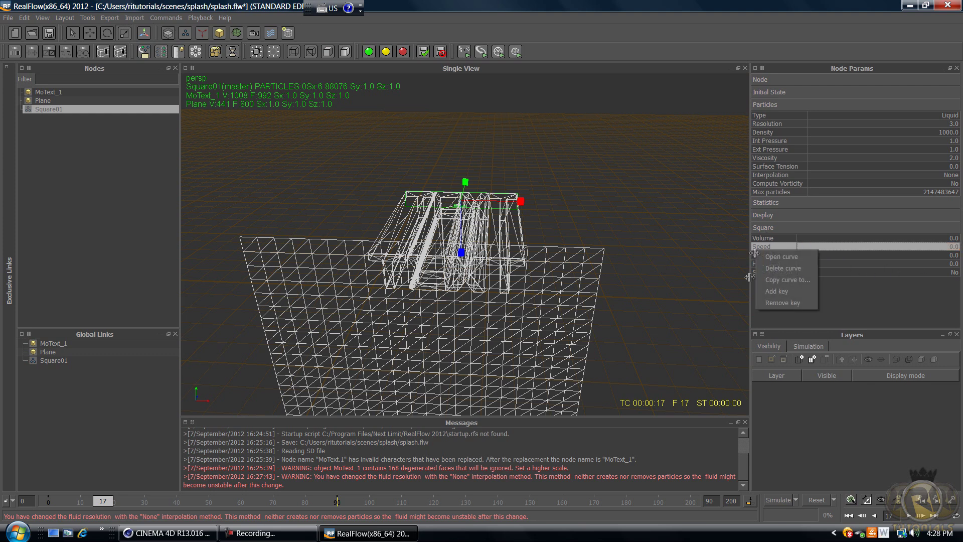
{"action": "left_click", "coordinate": [775, 292]}
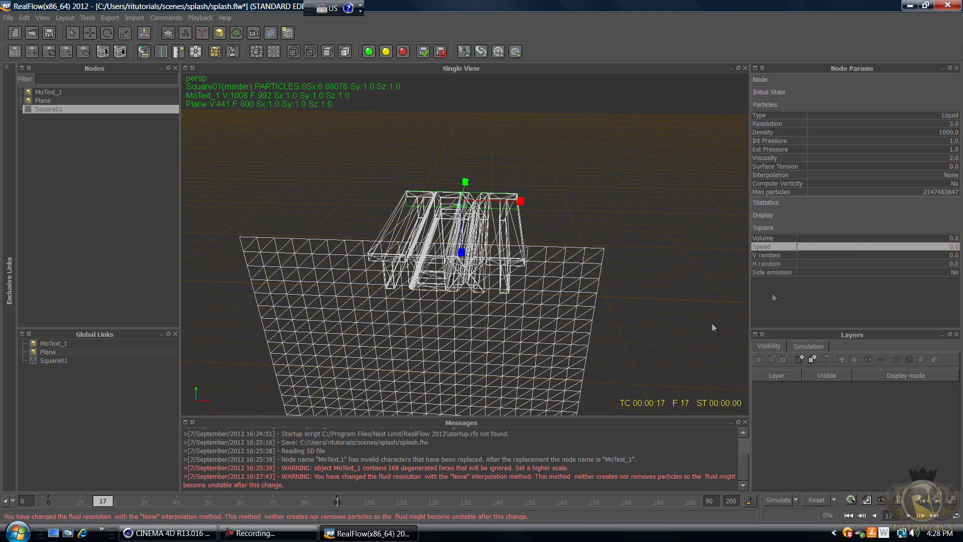
{"action": "left_click_drag", "start_coordinate": [101, 502], "coordinate": [51, 503]}
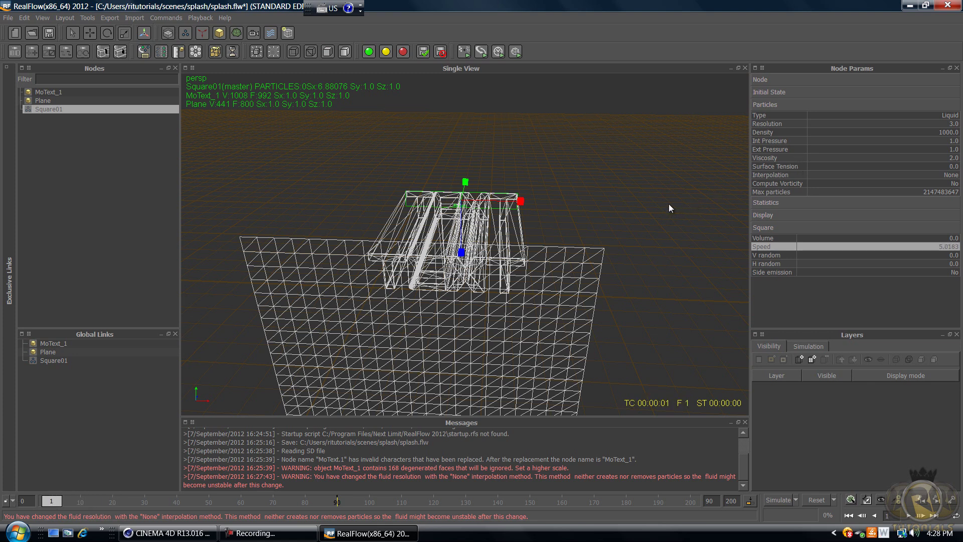
{"action": "left_click_drag", "start_coordinate": [630, 209], "coordinate": [710, 192], "text": "alt"}
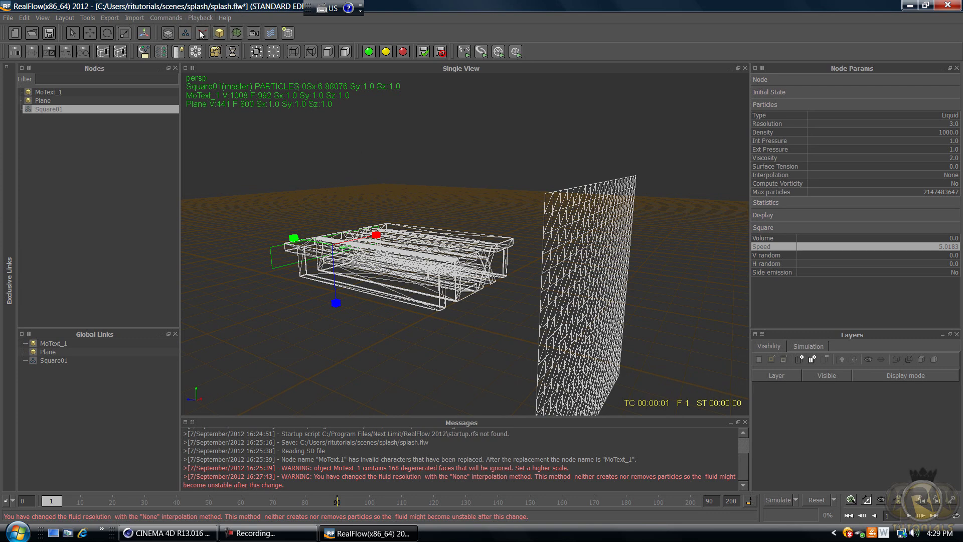
Add a RenderKit particle mesh and link it to the Square01 emitter
{"action": "left_click", "coordinate": [237, 33]}
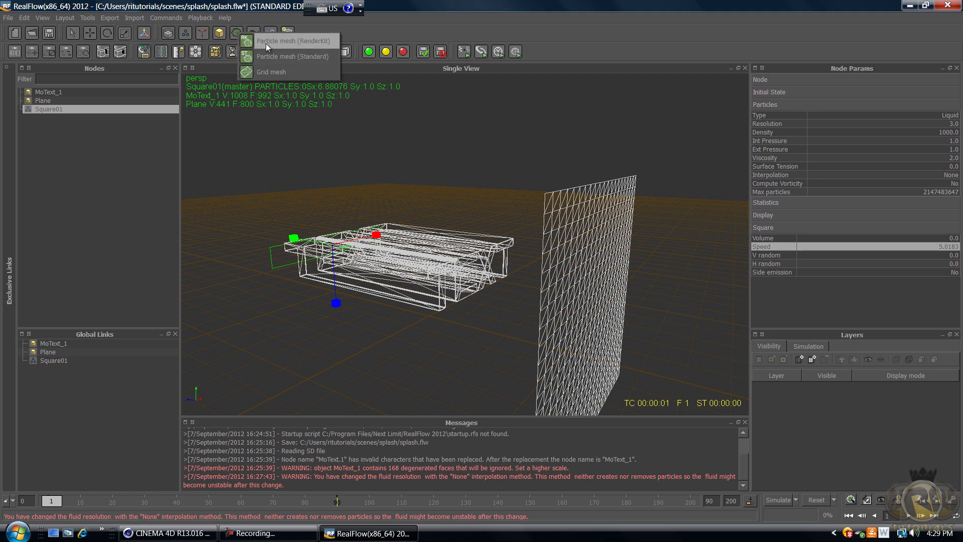
{"action": "left_click", "coordinate": [300, 42]}
{"action": "left_click", "coordinate": [56, 118]}
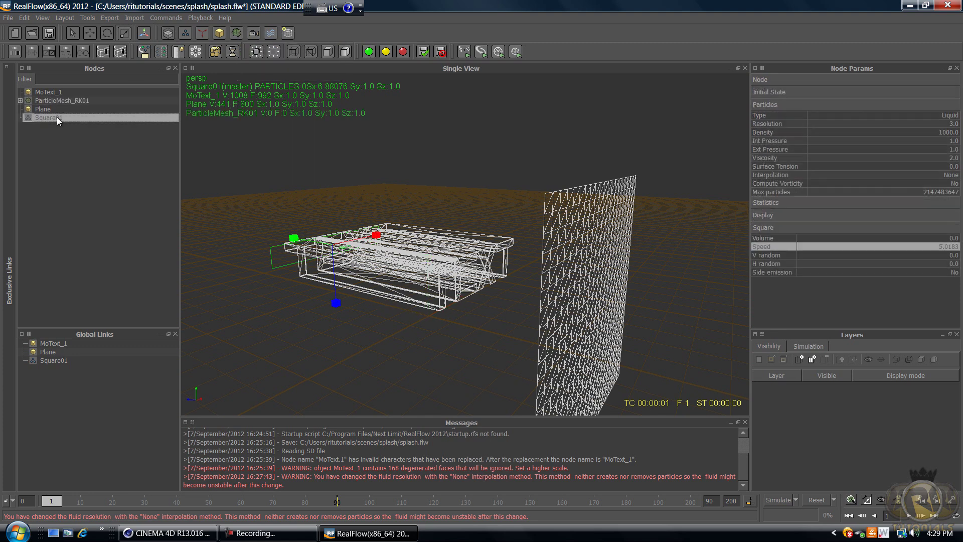
{"action": "left_click", "coordinate": [57, 100]}
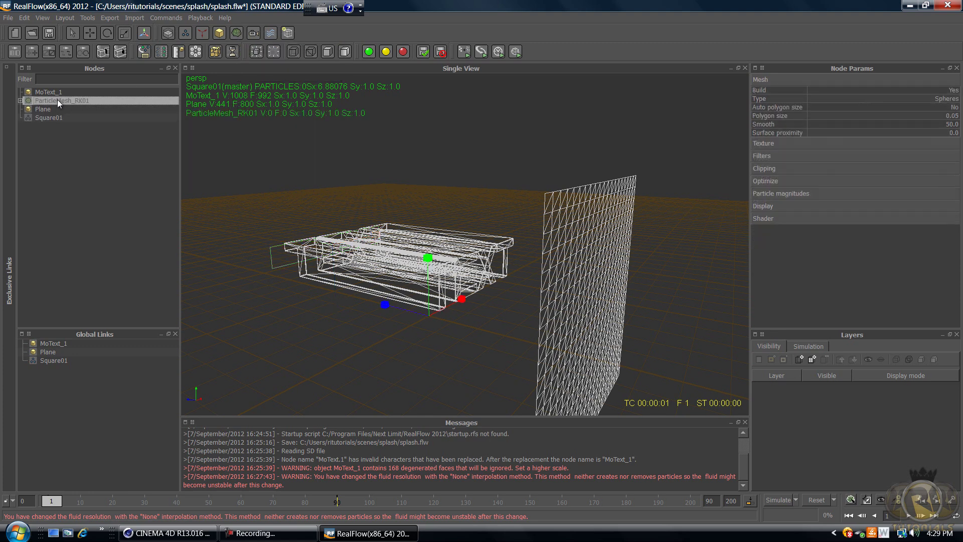
{"action": "left_click", "coordinate": [20, 100]}
{"action": "left_click", "coordinate": [53, 111]}
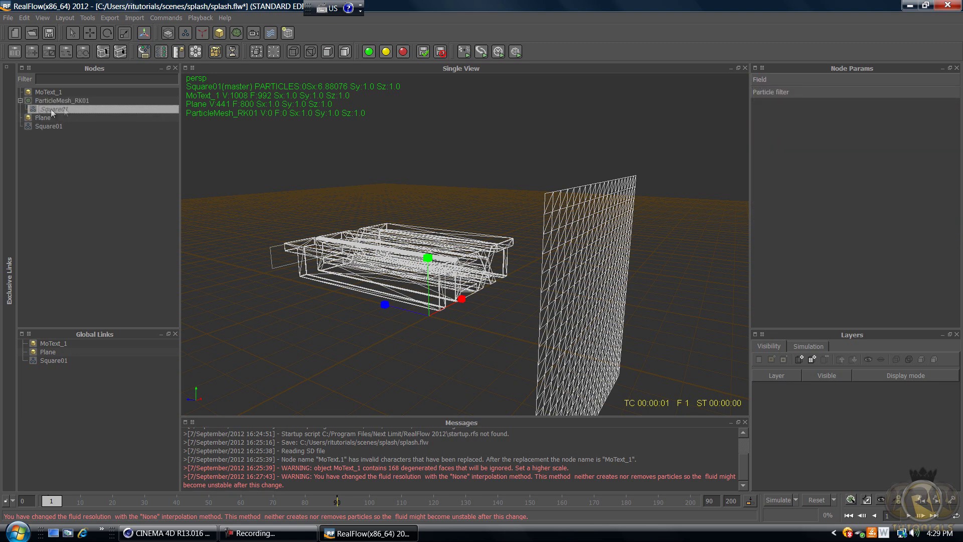
{"action": "left_click", "coordinate": [20, 101]}
{"action": "left_click", "coordinate": [67, 100]}
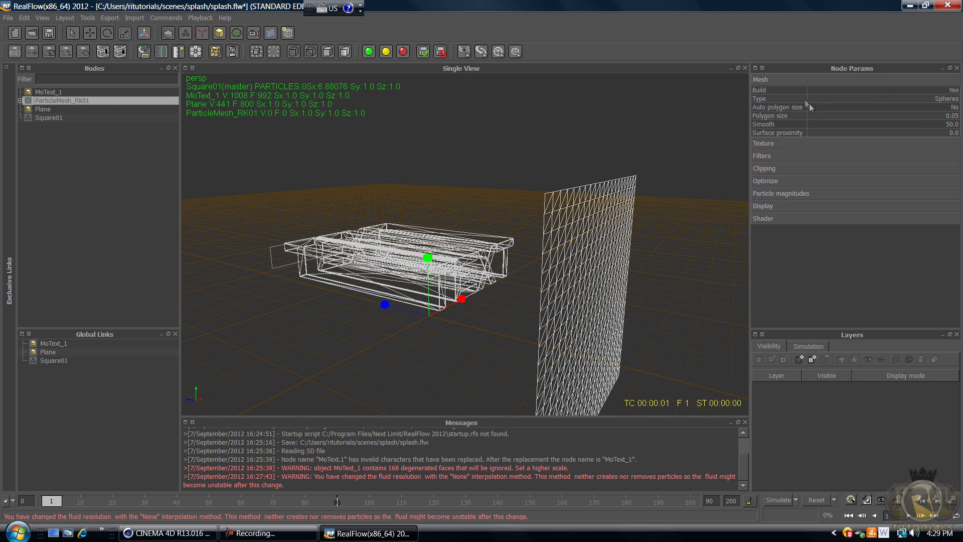
Set the mesh's Polygon size to 0.03, enable Filter, and set Relaxation to 0.5
{"action": "left_click", "coordinate": [956, 116]}
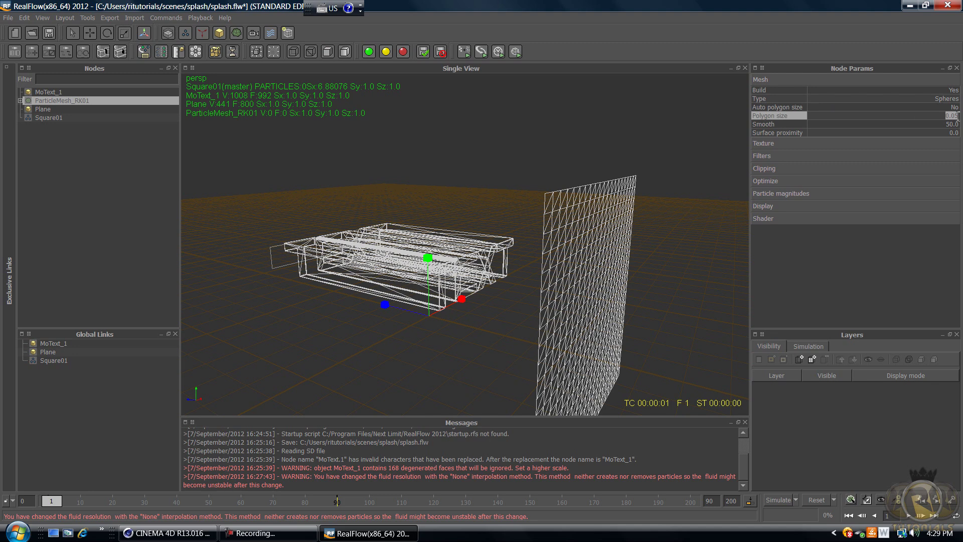
{"action": "key", "text": "BackSpace"}
{"action": "key", "text": "Return"}
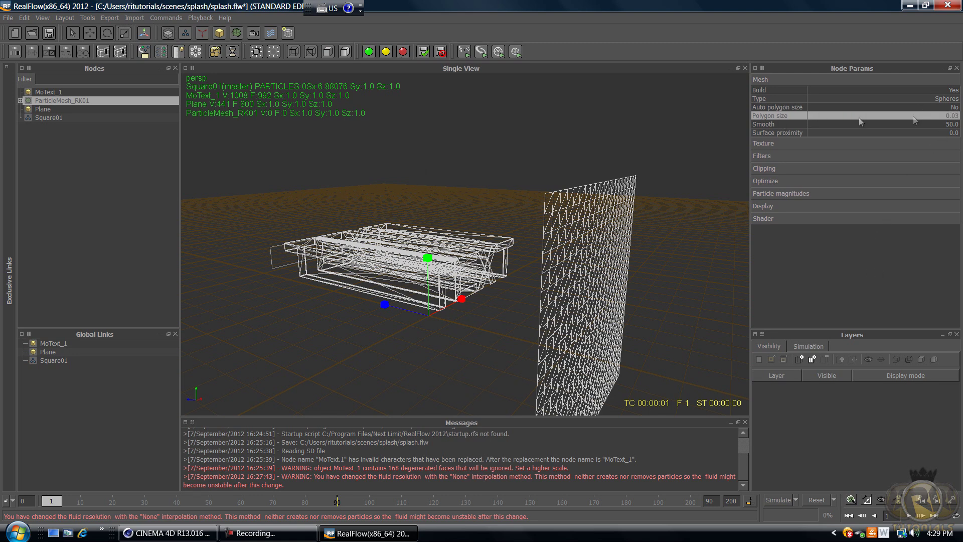
{"action": "left_click", "coordinate": [773, 156]}
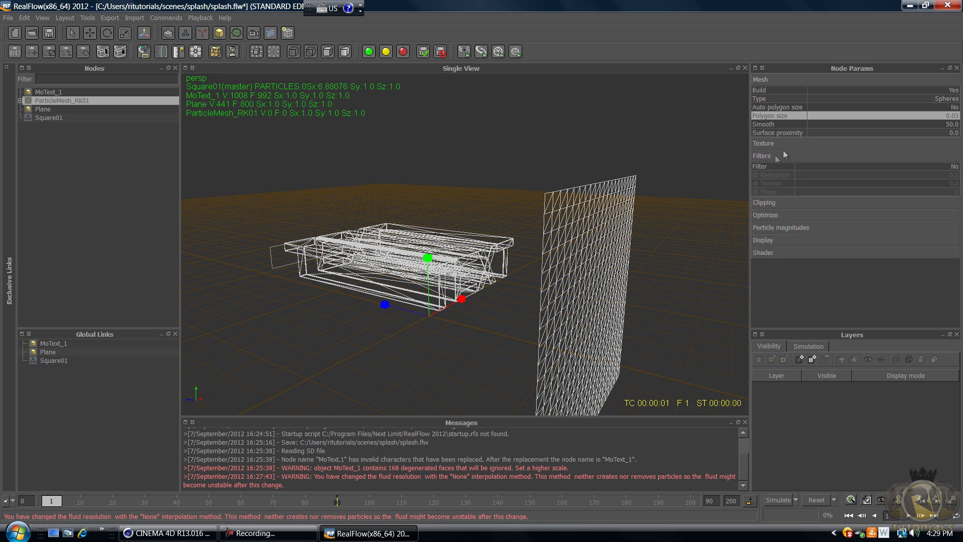
{"action": "left_click", "coordinate": [952, 170]}
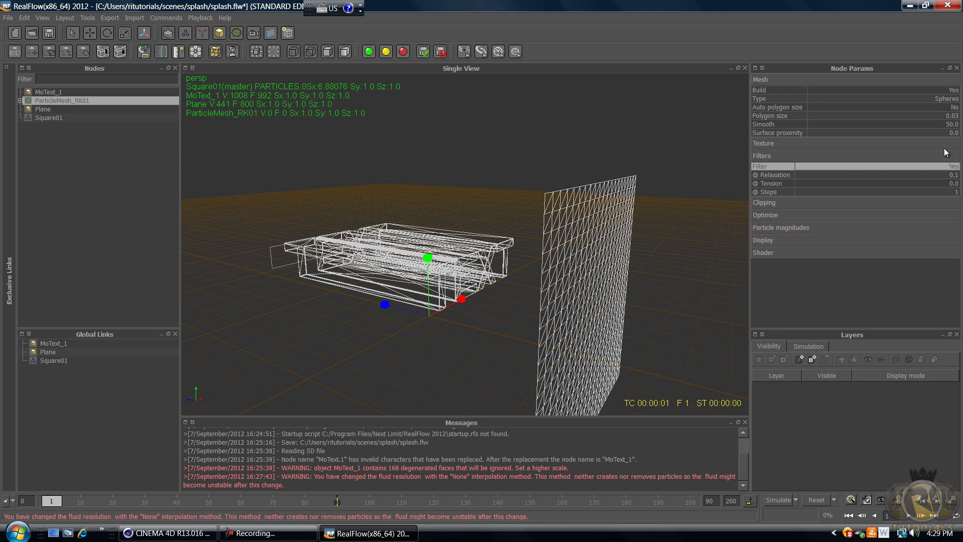
{"action": "left_click", "coordinate": [768, 175]}
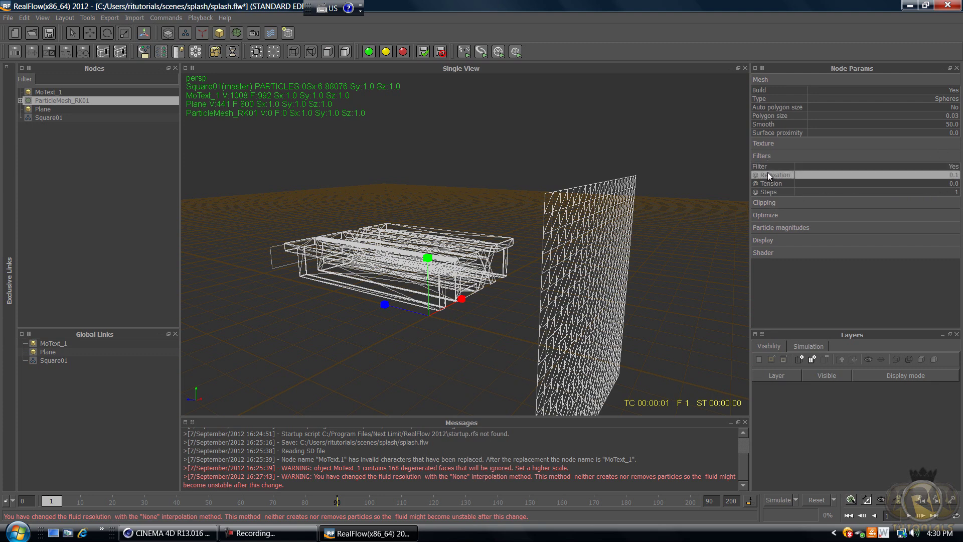
{"action": "double_click", "coordinate": [956, 177]}
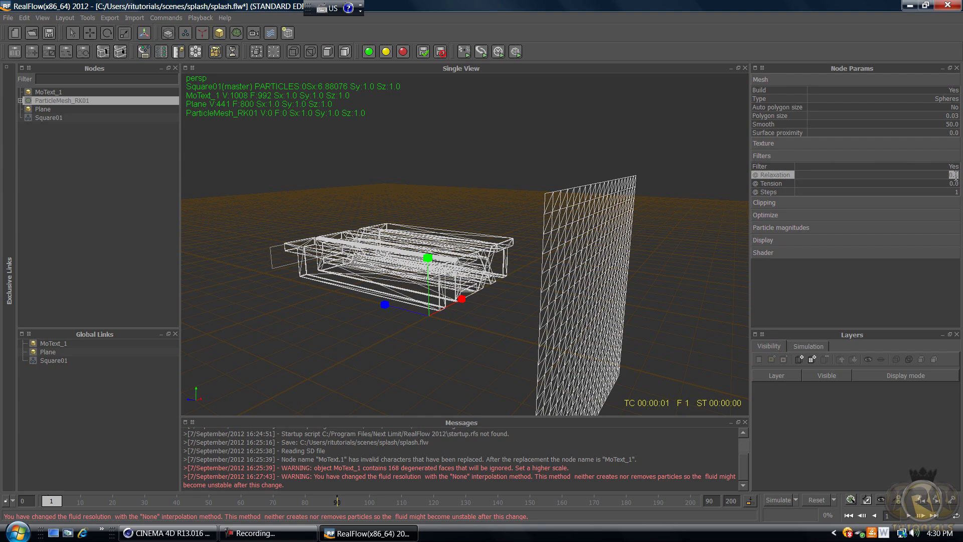
{"action": "key", "text": "BackSpace"}
{"action": "type", "text": "0.5"}
{"action": "key", "text": "Return"}
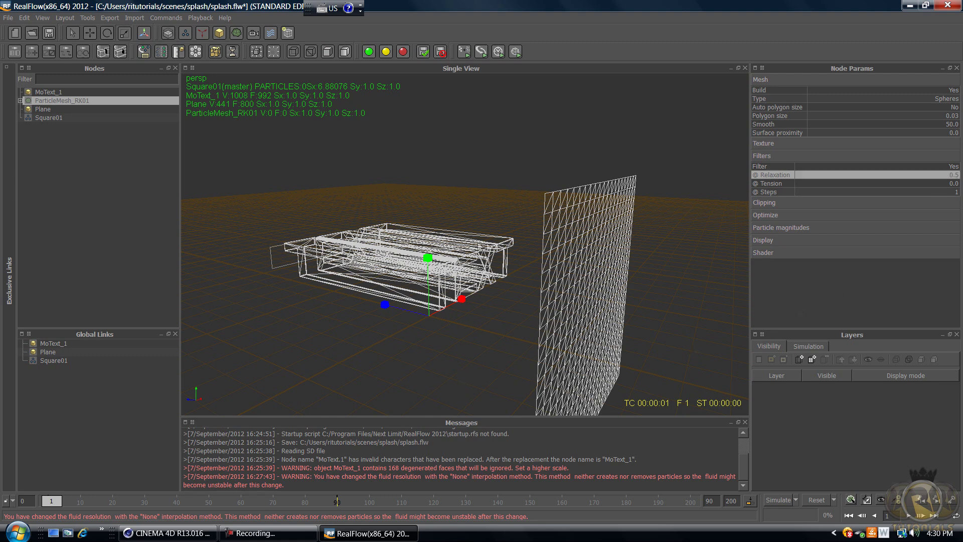
Set MoText_1's Particle friction to 0.005, then reselect ParticleMesh_RK01
{"action": "left_click", "coordinate": [456, 271]}
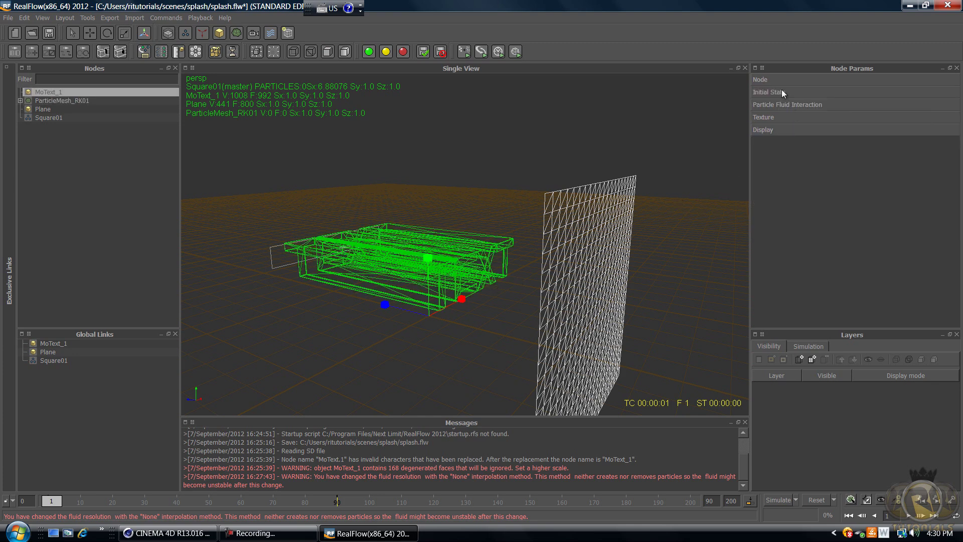
{"action": "left_click", "coordinate": [793, 104]}
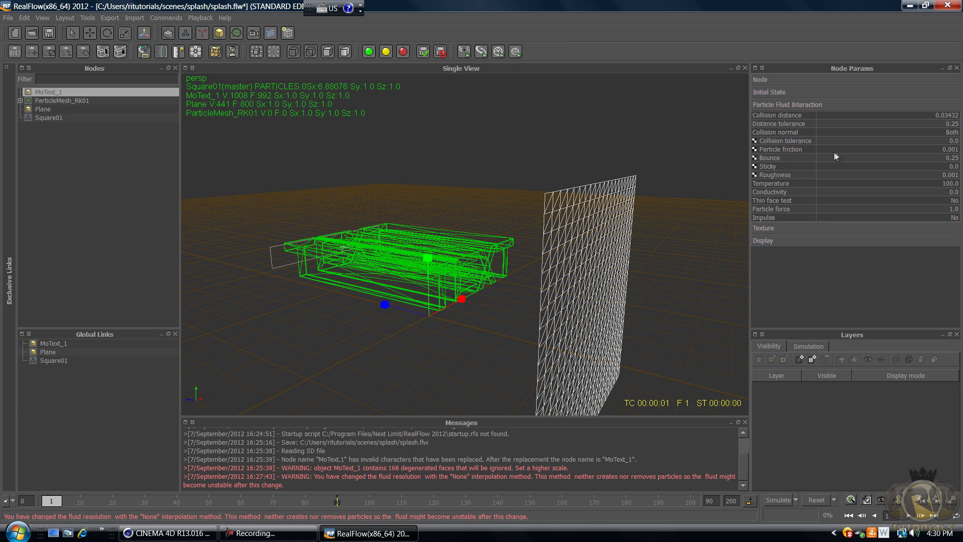
{"action": "double_click", "coordinate": [954, 150]}
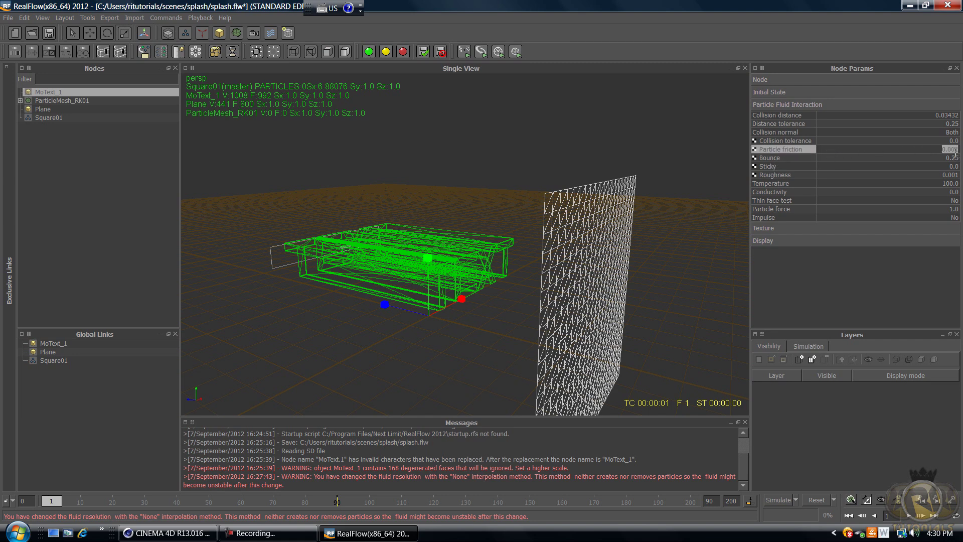
{"action": "key", "text": "BackSpace"}
{"action": "type", "text": ".005"}
{"action": "key", "text": "Return"}
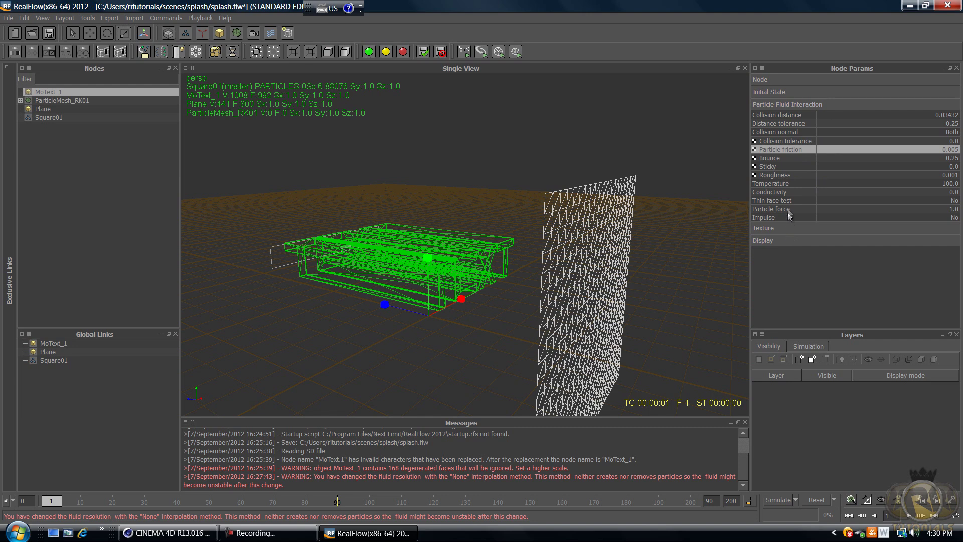
{"action": "left_click", "coordinate": [55, 101]}
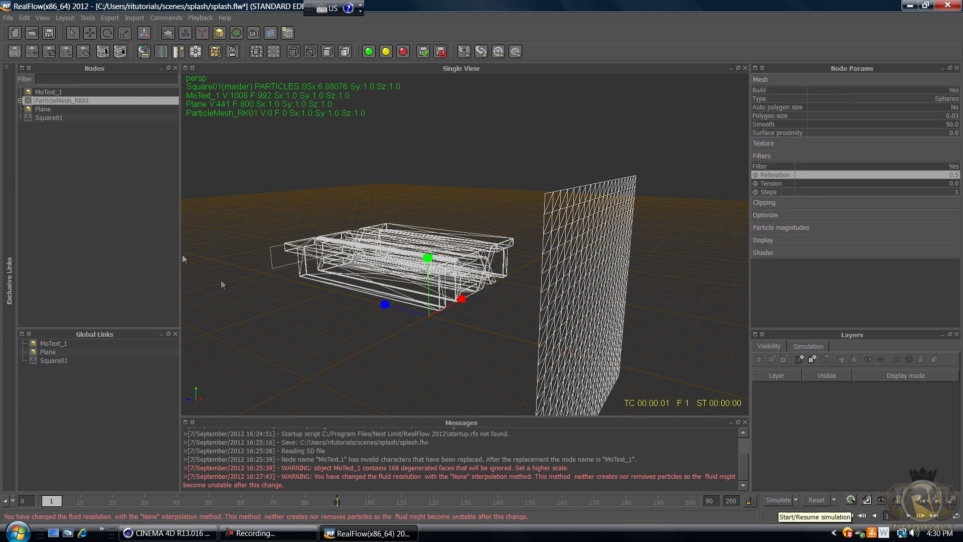
Simulate the splash in RealFlow, then switch back to Cinema 4D
{"action": "left_click", "coordinate": [778, 499]}
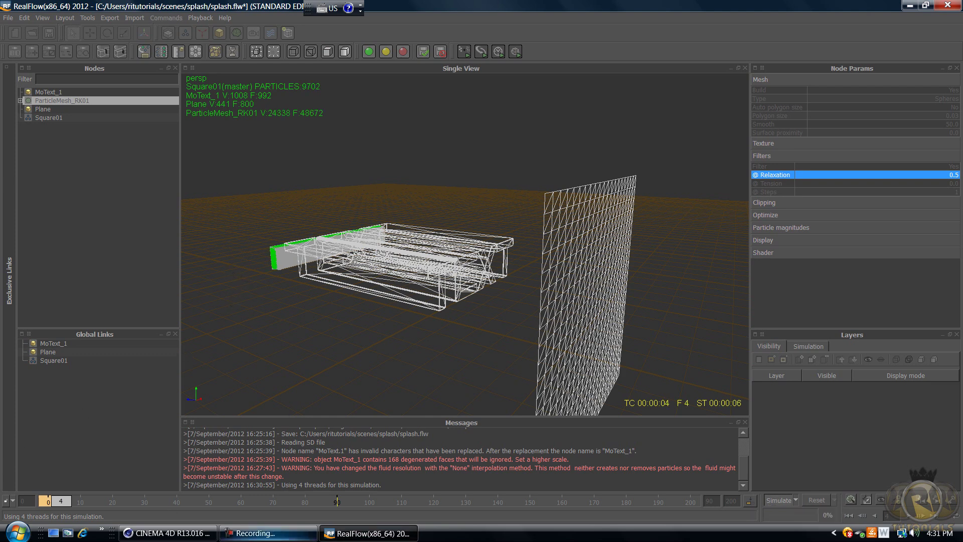
{"action": "mouse_move", "coordinate": [253, 533]}
{"action": "left_click", "coordinate": [253, 533]}
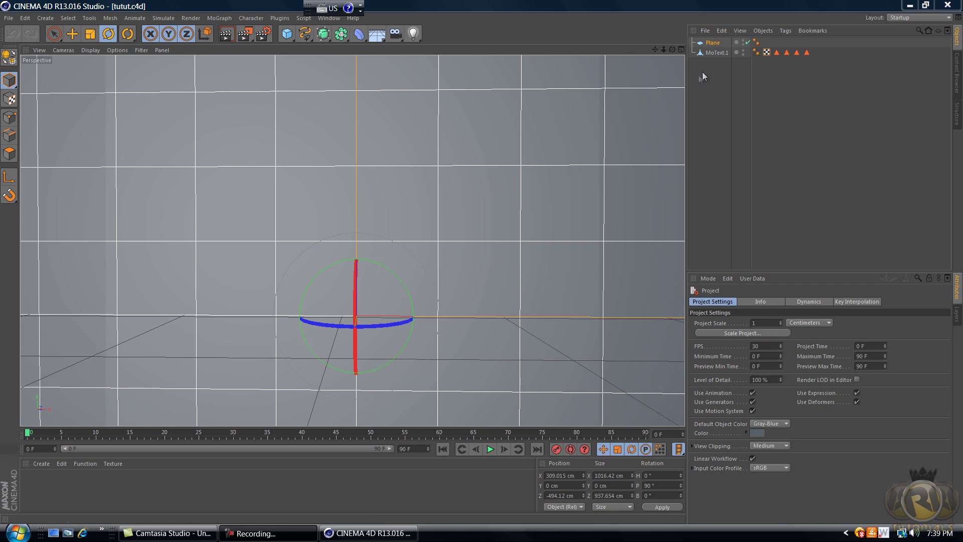
Delete the Plane, frame the TEXT in the view, and show the Plugins > RealFlow submenu
{"action": "left_click", "coordinate": [701, 43]}
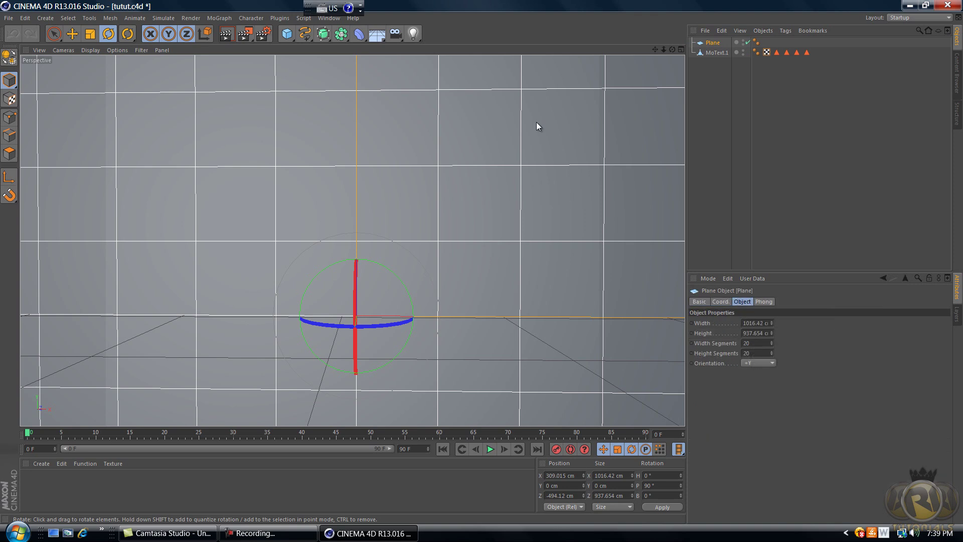
{"action": "key", "text": "Delete"}
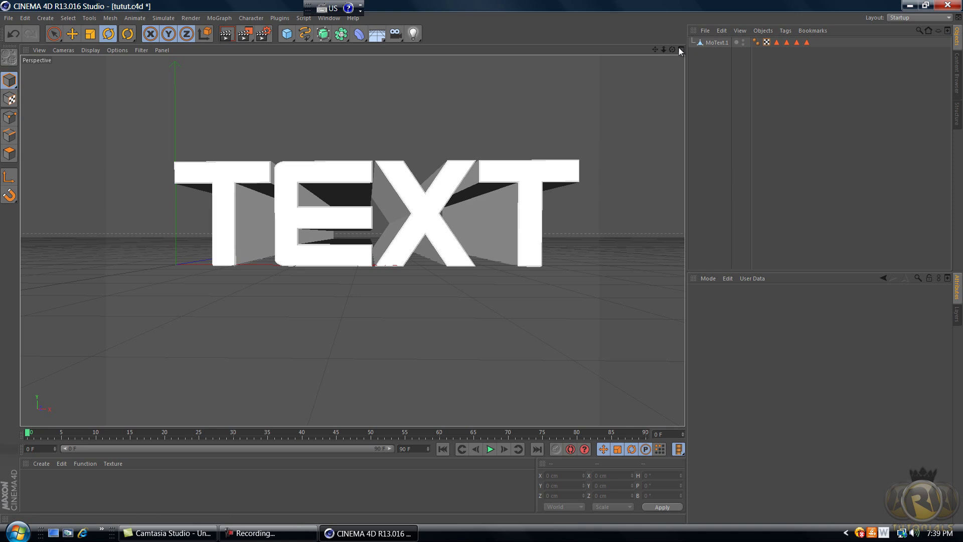
{"action": "left_click_drag", "start_coordinate": [664, 49], "coordinate": [481, 263]}
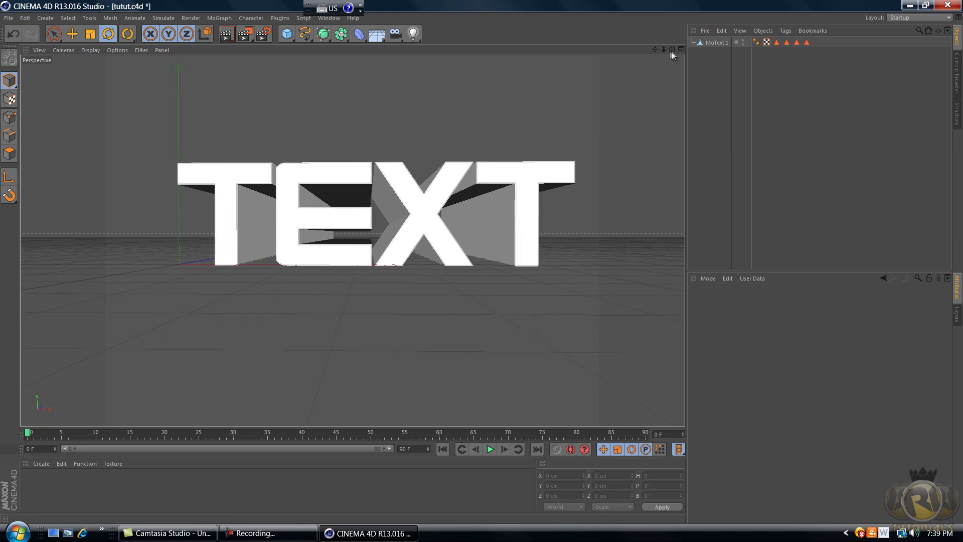
{"action": "left_click_drag", "start_coordinate": [657, 50], "coordinate": [482, 261]}
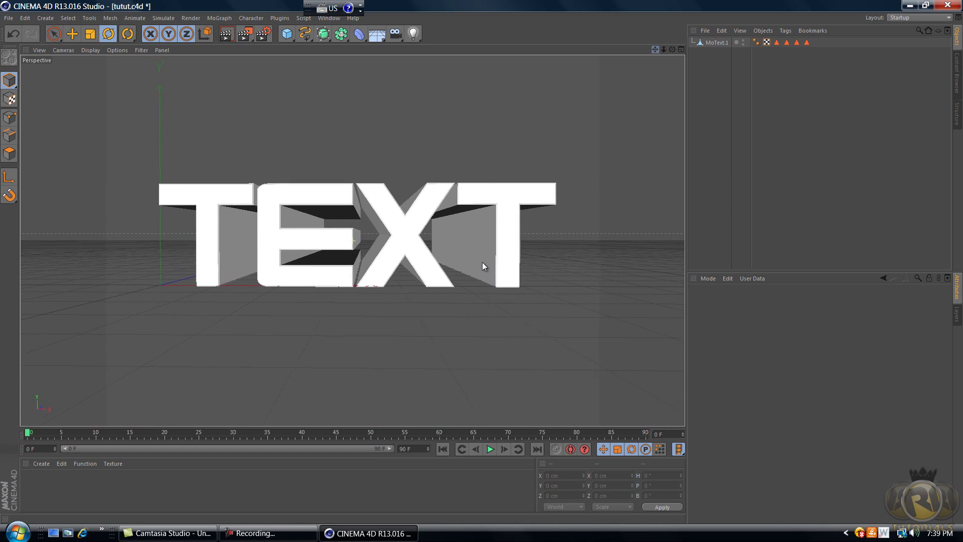
{"action": "left_click_drag", "start_coordinate": [664, 49], "coordinate": [483, 261]}
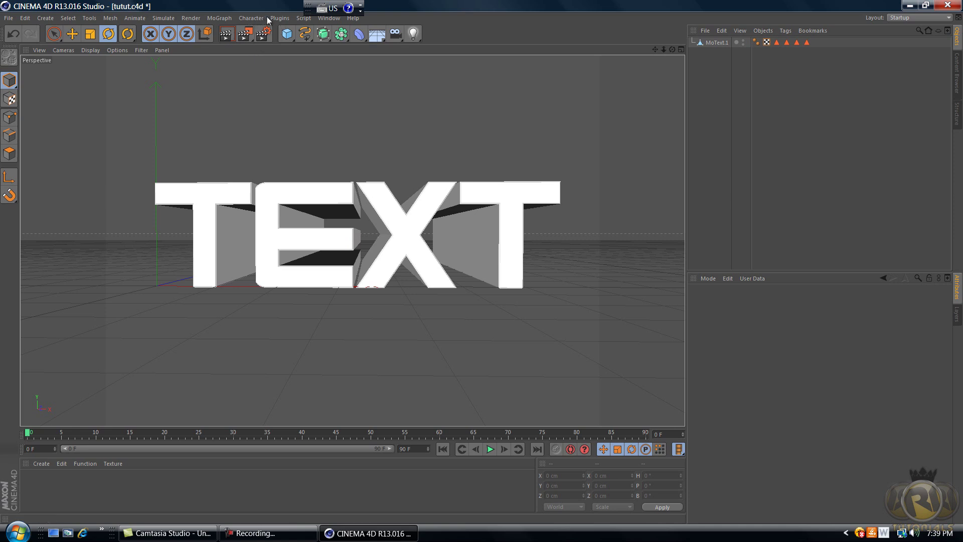
{"action": "left_click", "coordinate": [282, 19]}
{"action": "mouse_move", "coordinate": [321, 47]}
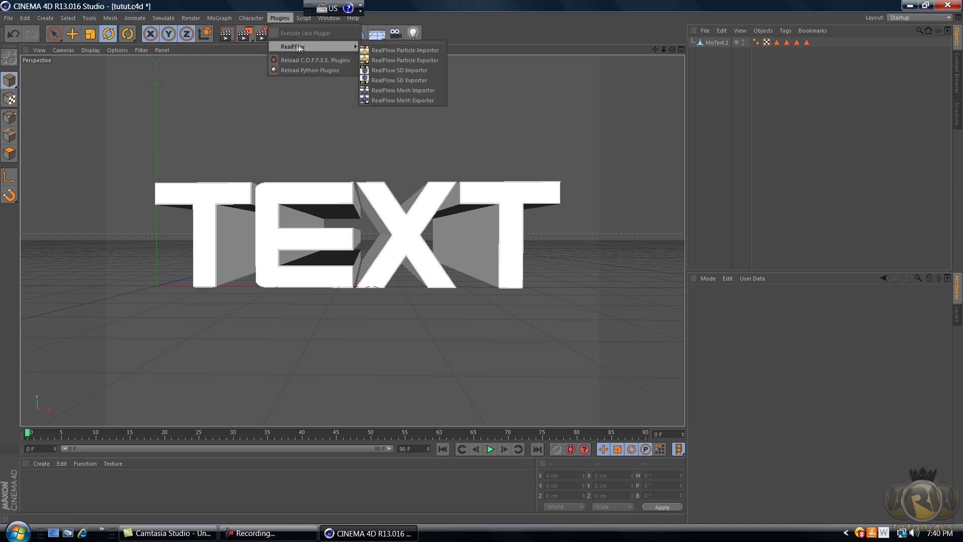
Add a RealFlow Mesh Importer object and begin browsing for its file path
{"action": "left_click", "coordinate": [399, 92]}
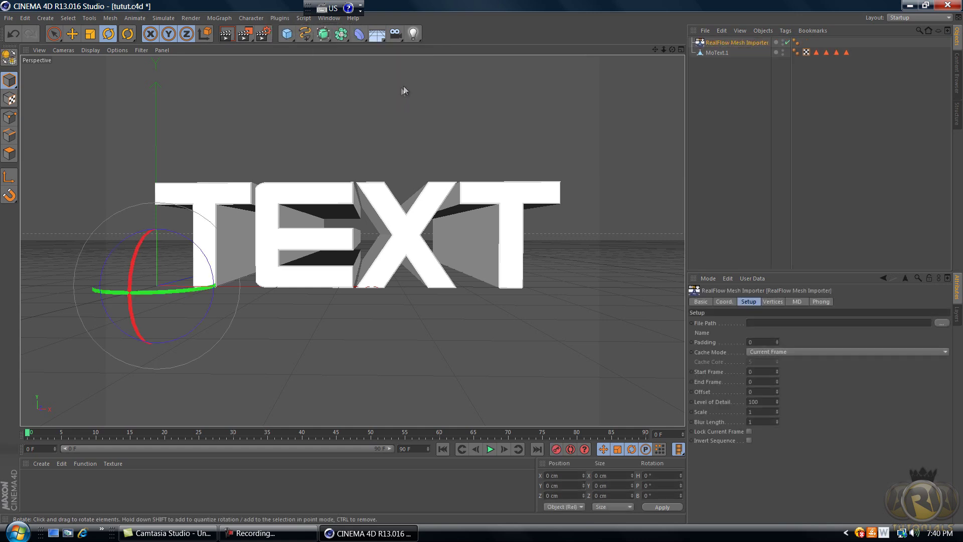
{"action": "left_click", "coordinate": [941, 323]}
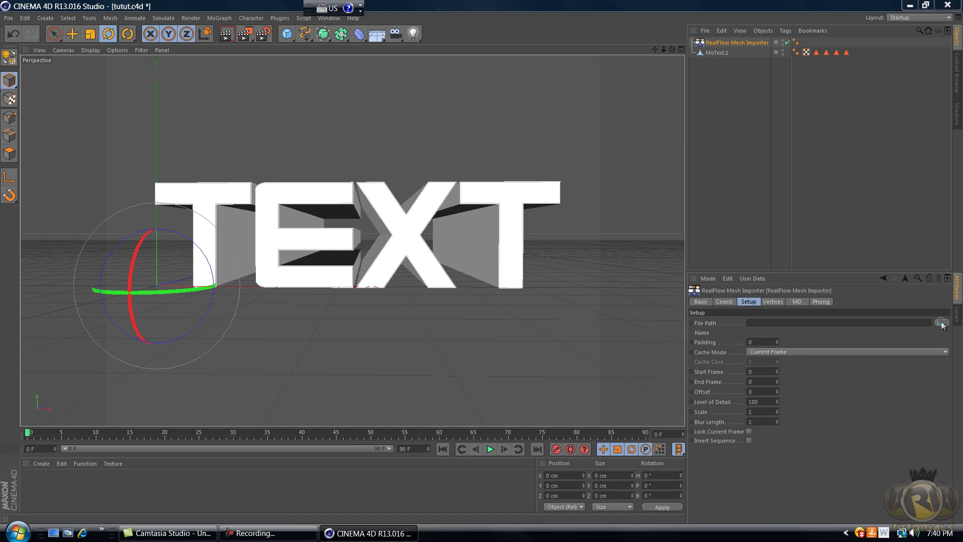
{"action": "left_click", "coordinate": [49, 114]}
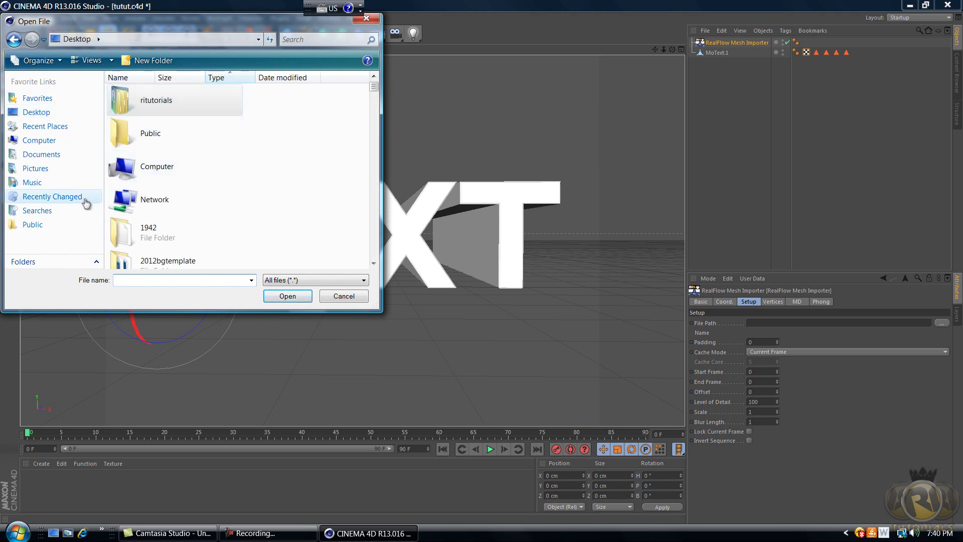
{"action": "left_click", "coordinate": [48, 142]}
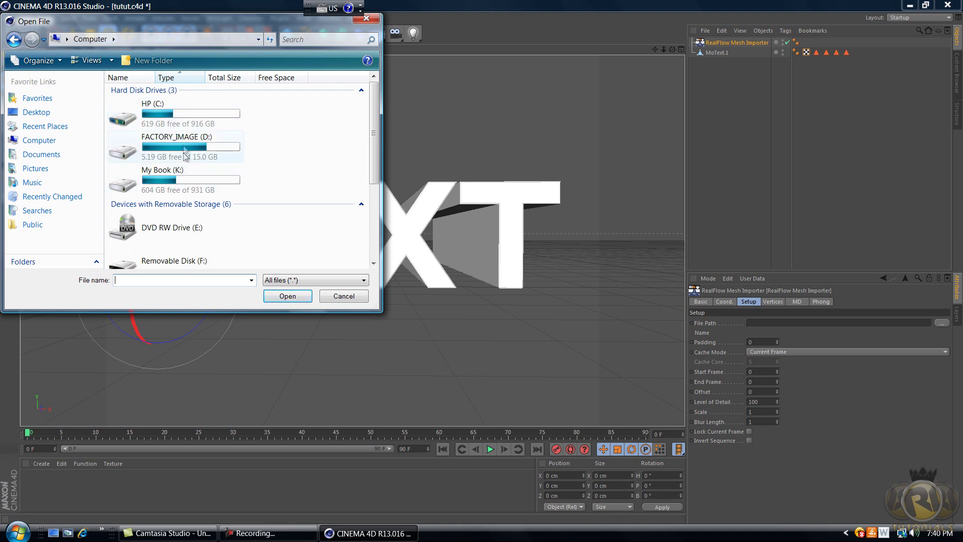
Load ParticleMesh_RK01_00002.bin from the scenes/splash/meshes folder on the C: drive
{"action": "left_click", "coordinate": [177, 110]}
{"action": "double_click", "coordinate": [177, 110]}
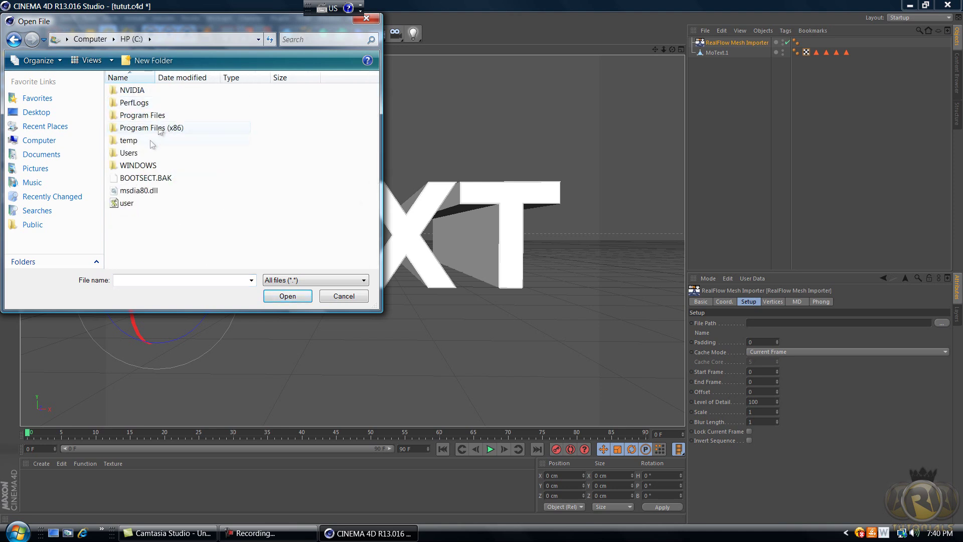
{"action": "double_click", "coordinate": [142, 149]}
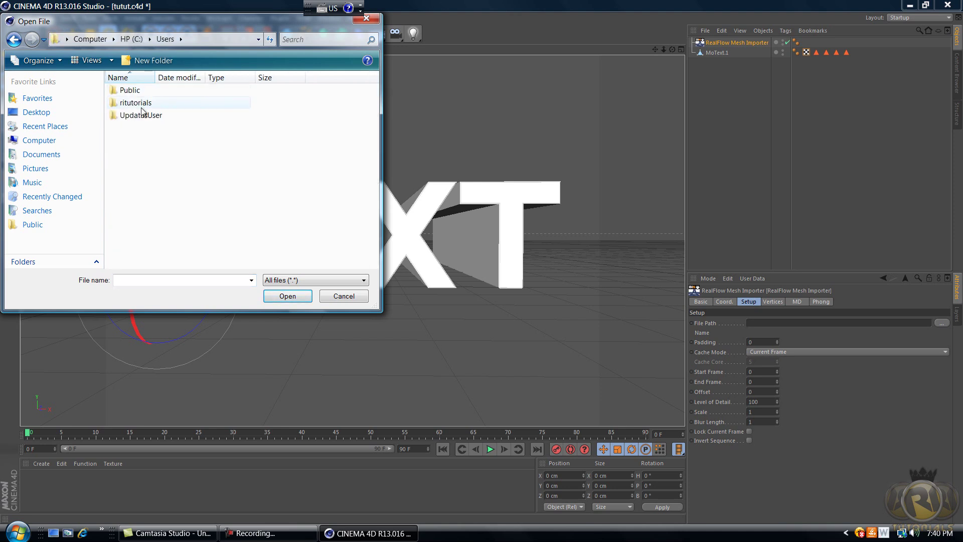
{"action": "double_click", "coordinate": [141, 106]}
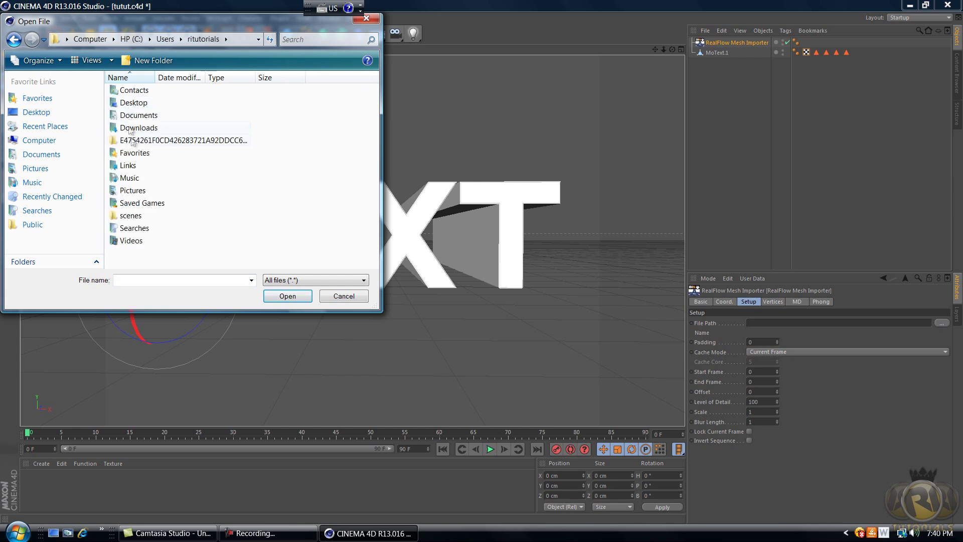
{"action": "double_click", "coordinate": [132, 216]}
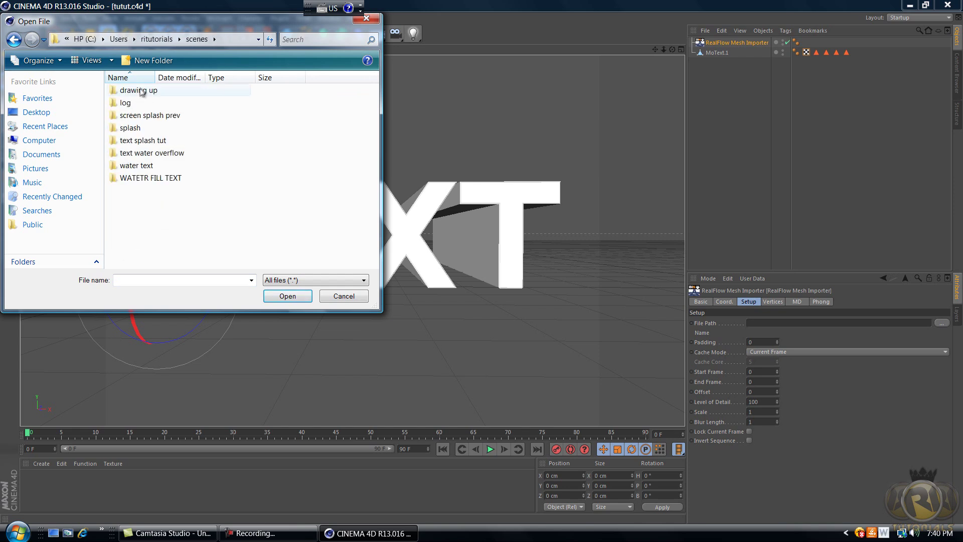
{"action": "double_click", "coordinate": [131, 129]}
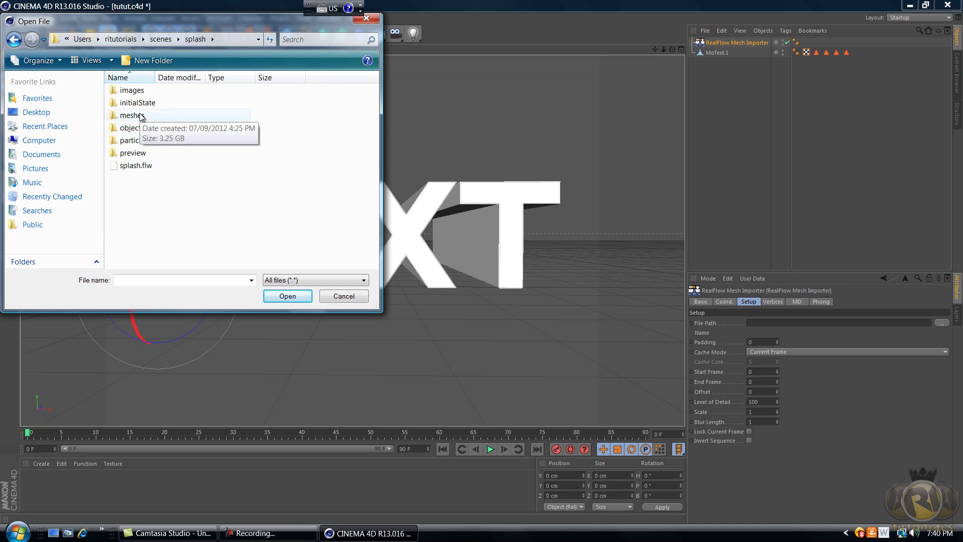
{"action": "double_click", "coordinate": [131, 116]}
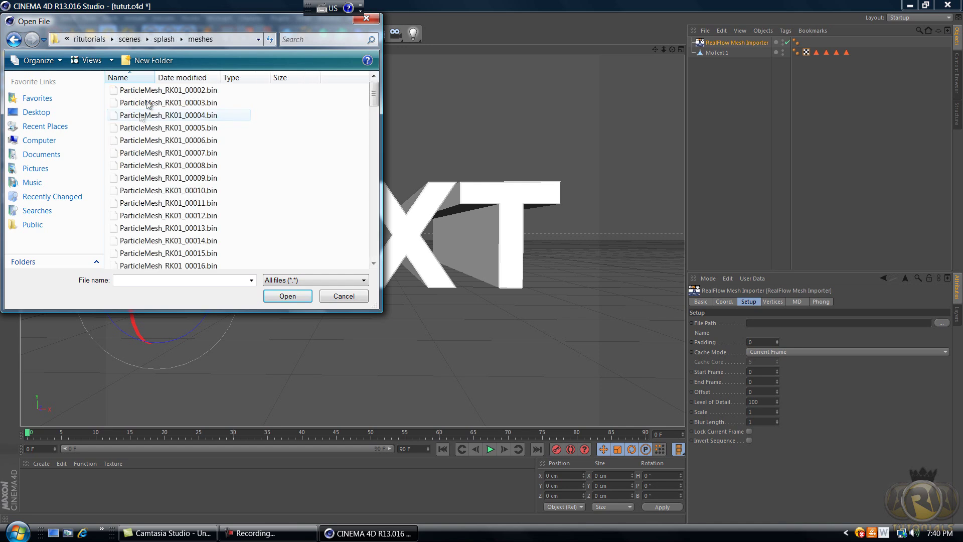
{"action": "left_click", "coordinate": [170, 91]}
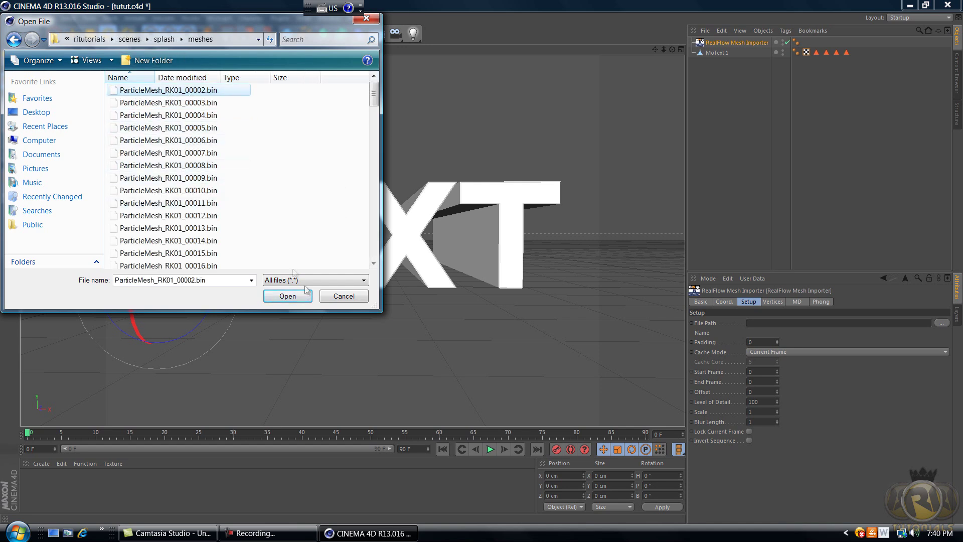
{"action": "left_click", "coordinate": [295, 298]}
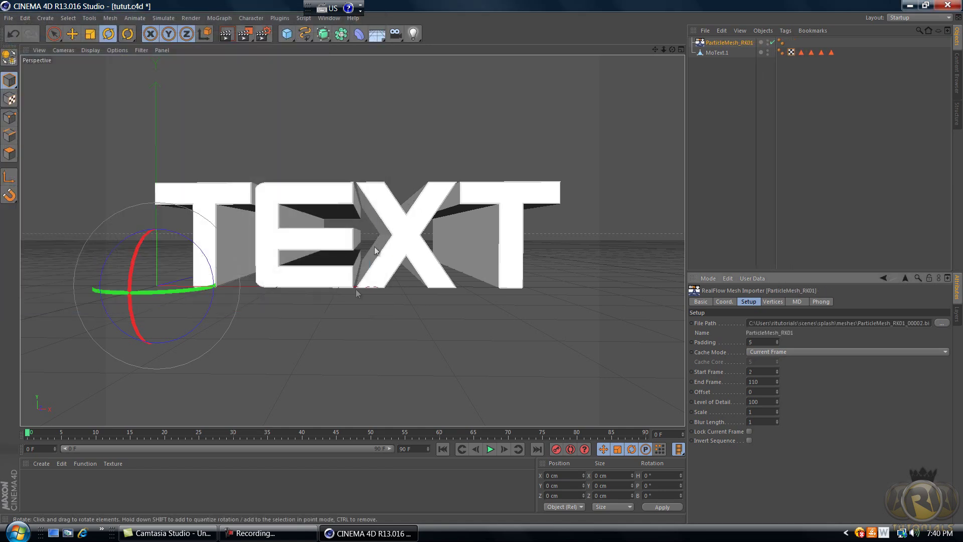
Preview frame 31, then settle on frame 80 and zoom out to see the splash mesh
{"action": "left_click", "coordinate": [241, 433]}
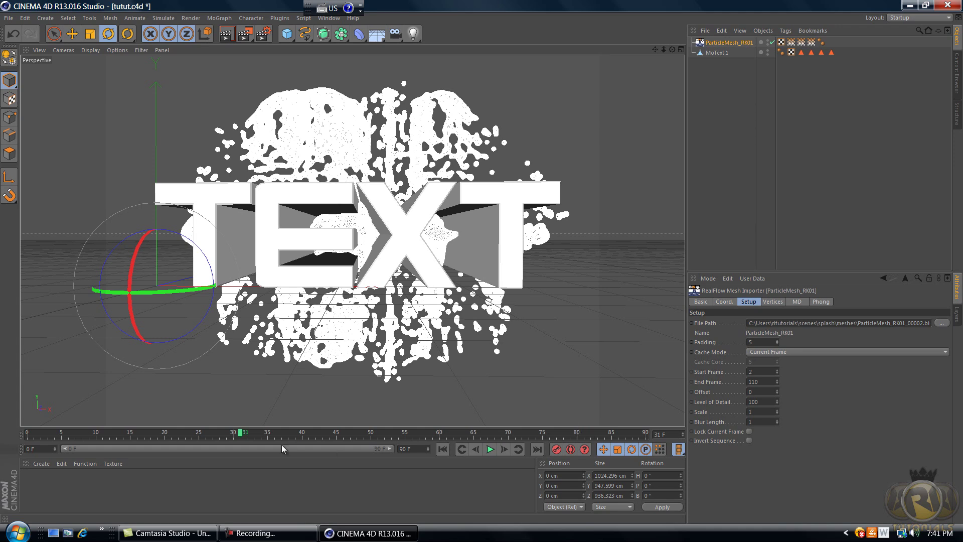
{"action": "left_click", "coordinate": [577, 432]}
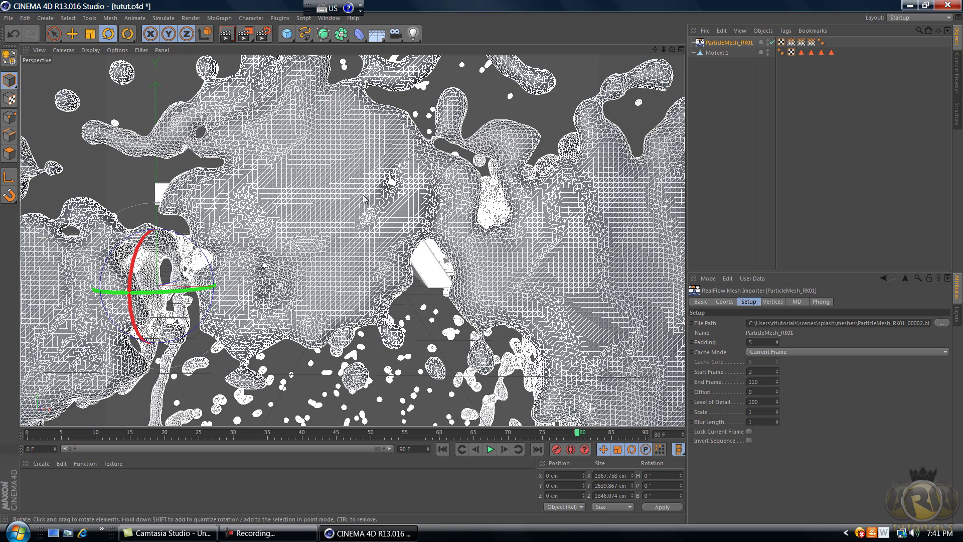
{"action": "scroll", "coordinate": [364, 199], "scroll_direction": "down", "scroll_amount": 8}
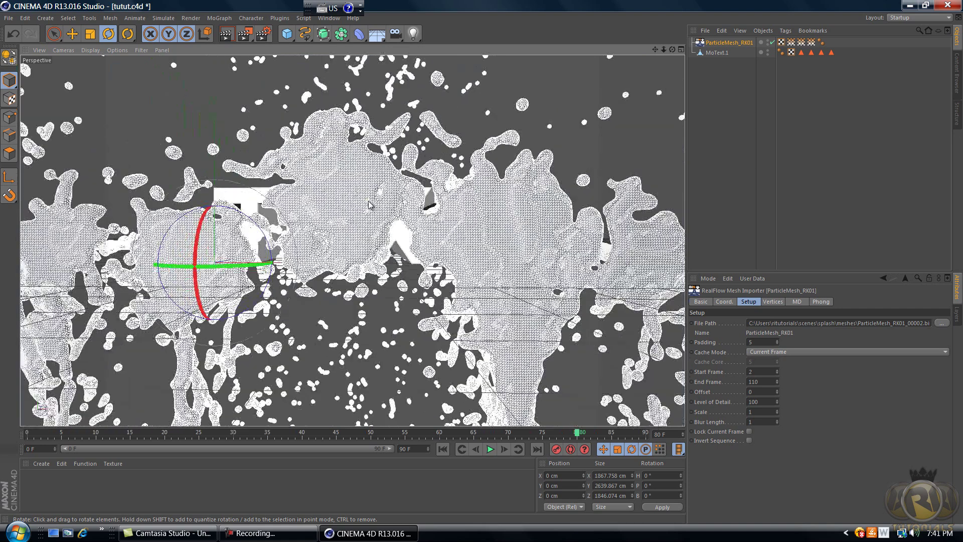
{"action": "scroll", "coordinate": [369, 205], "scroll_direction": "down", "scroll_amount": 6}
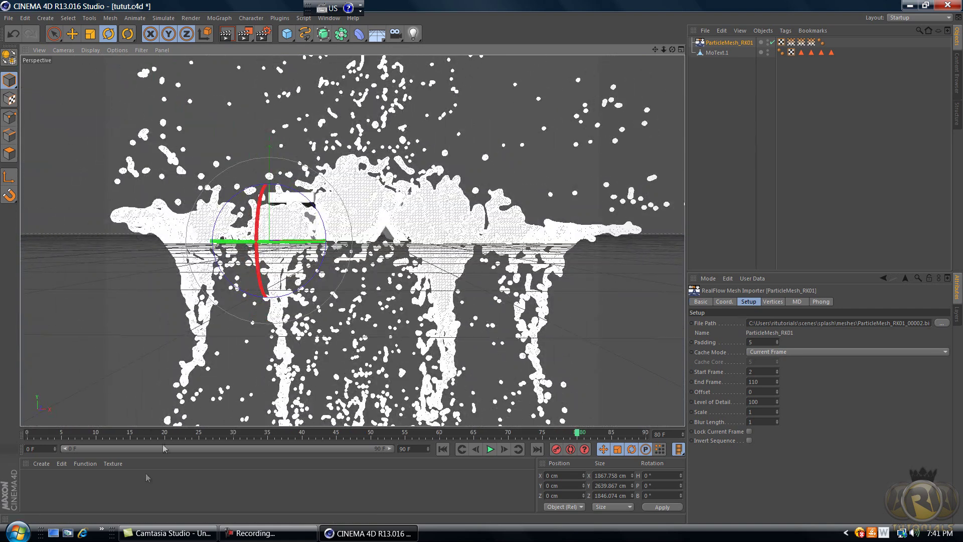
Create a new material, Mat, and set its colour to a saturated violet-purple
{"action": "double_click", "coordinate": [83, 488]}
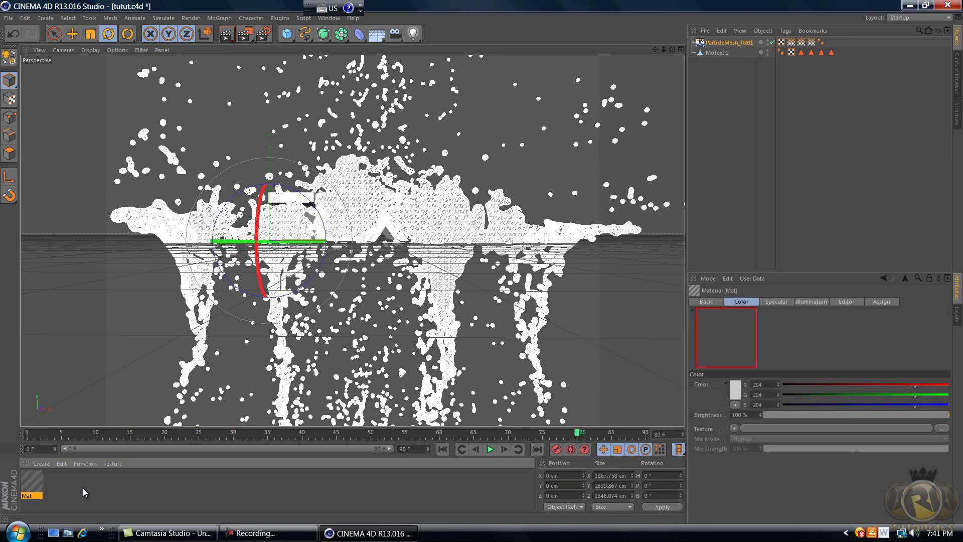
{"action": "double_click", "coordinate": [31, 482]}
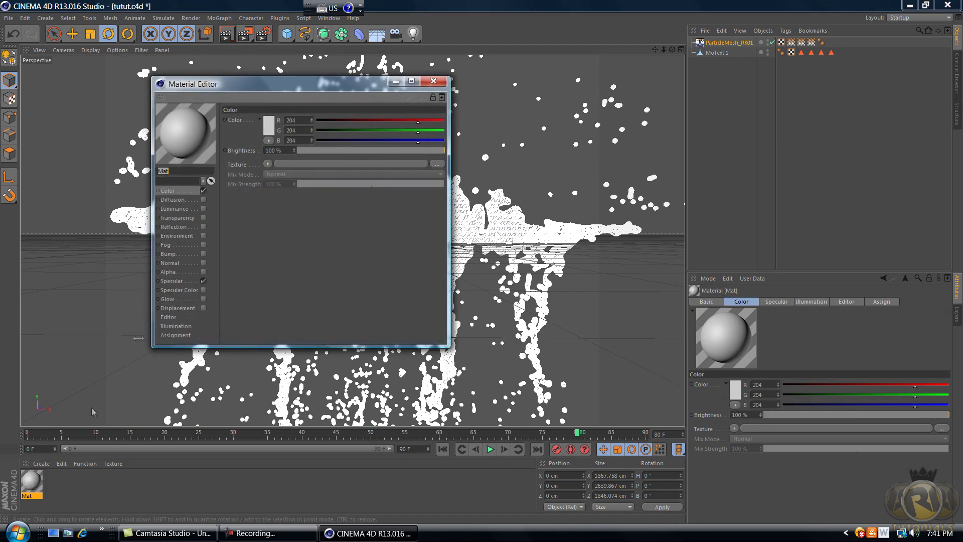
{"action": "left_click", "coordinate": [272, 130]}
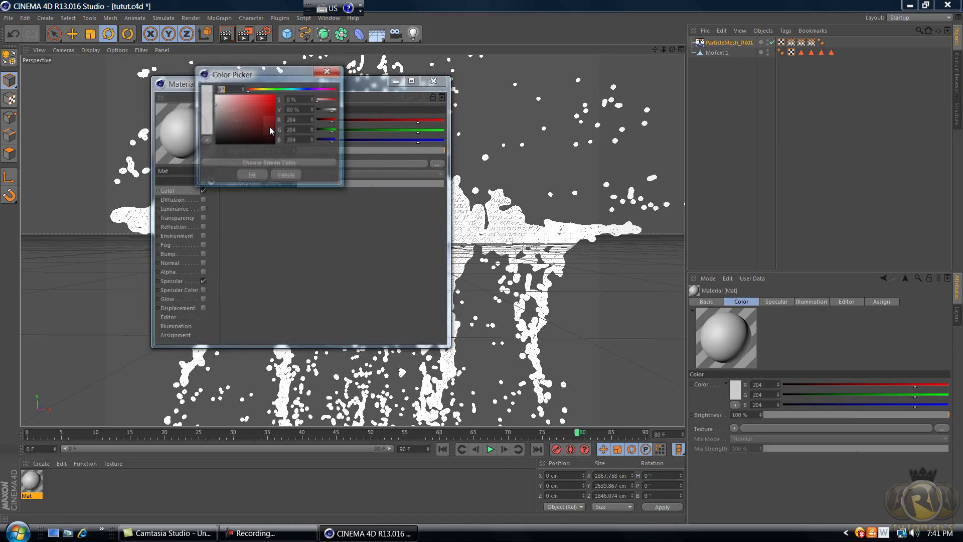
{"action": "left_click_drag", "start_coordinate": [267, 94], "coordinate": [319, 91]}
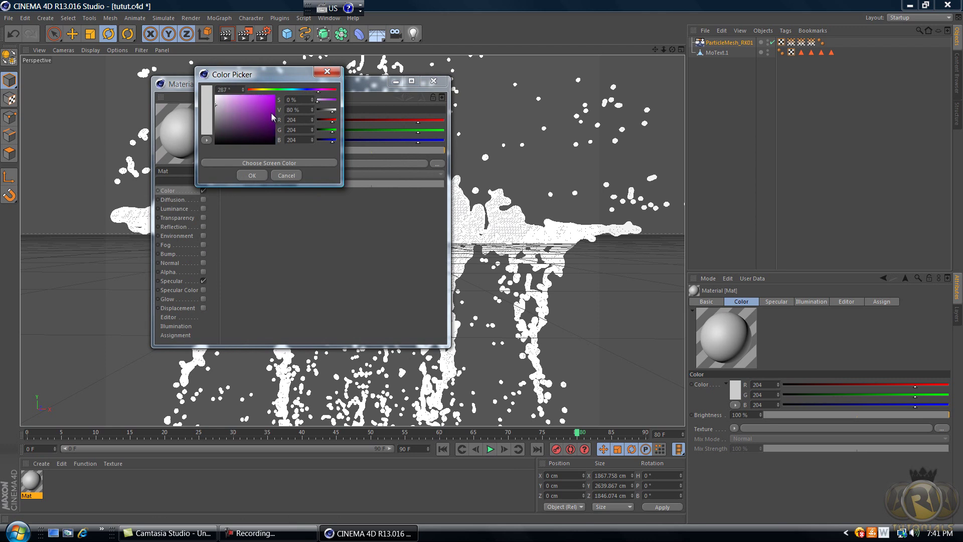
{"action": "left_click_drag", "start_coordinate": [272, 117], "coordinate": [276, 95]}
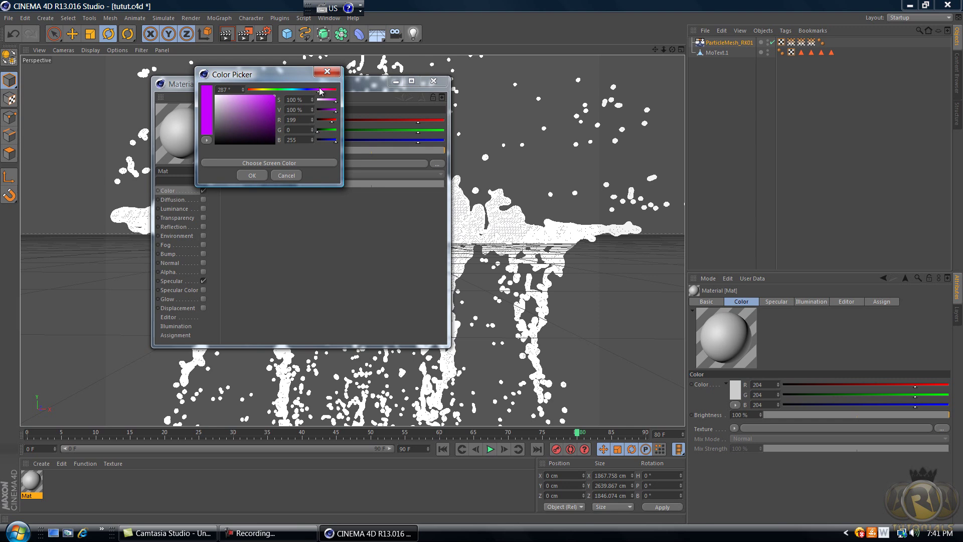
{"action": "left_click_drag", "start_coordinate": [319, 94], "coordinate": [317, 95]}
{"action": "left_click", "coordinate": [260, 175]}
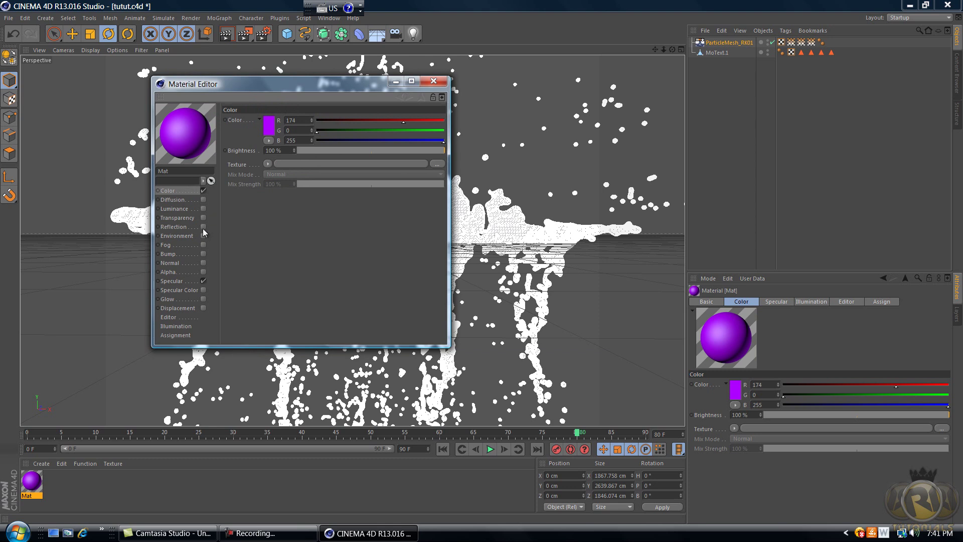
Enable reflection with a Fresnel texture, 17% mix strength and 0% brightness
{"action": "left_click", "coordinate": [203, 227]}
{"action": "left_click", "coordinate": [267, 173]}
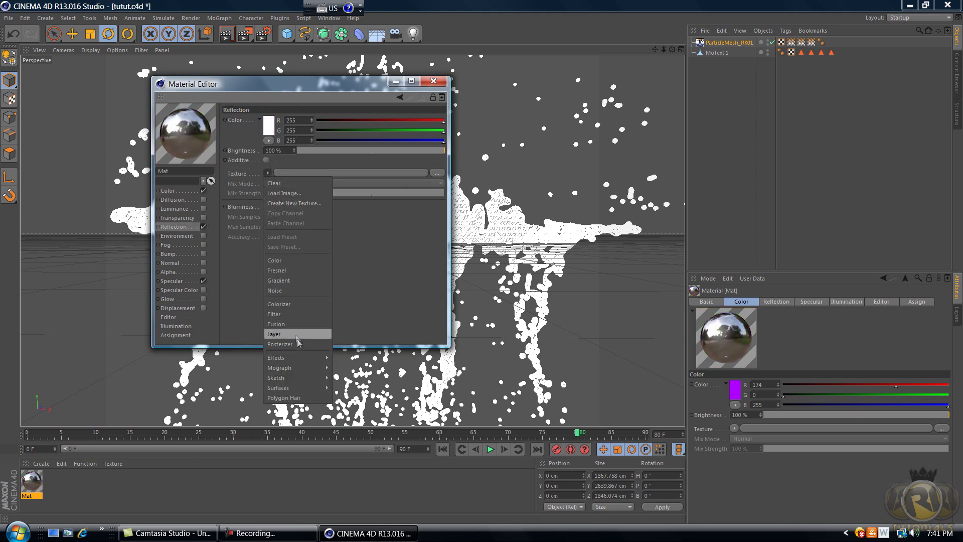
{"action": "left_click", "coordinate": [291, 273]}
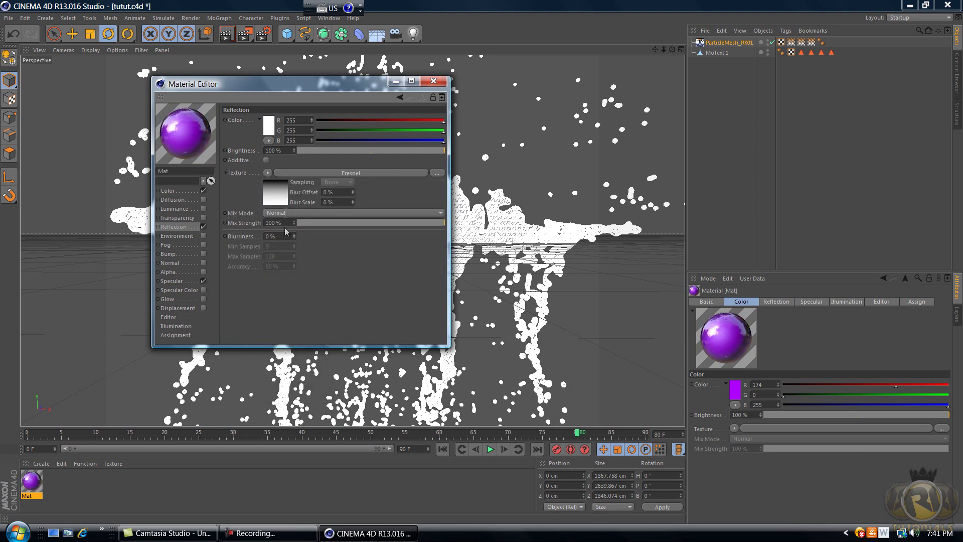
{"action": "left_click_drag", "start_coordinate": [296, 224], "coordinate": [297, 220]}
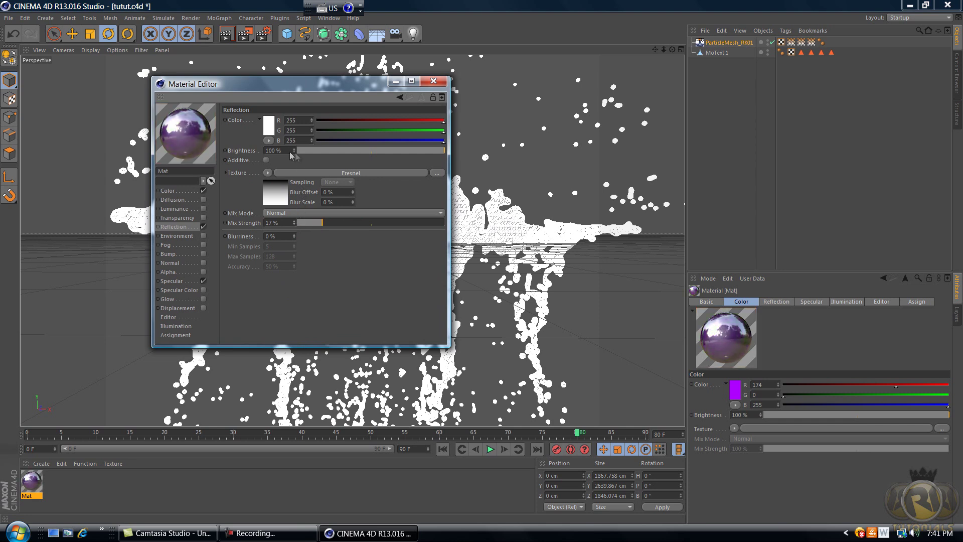
{"action": "left_click_drag", "start_coordinate": [296, 153], "coordinate": [294, 156]}
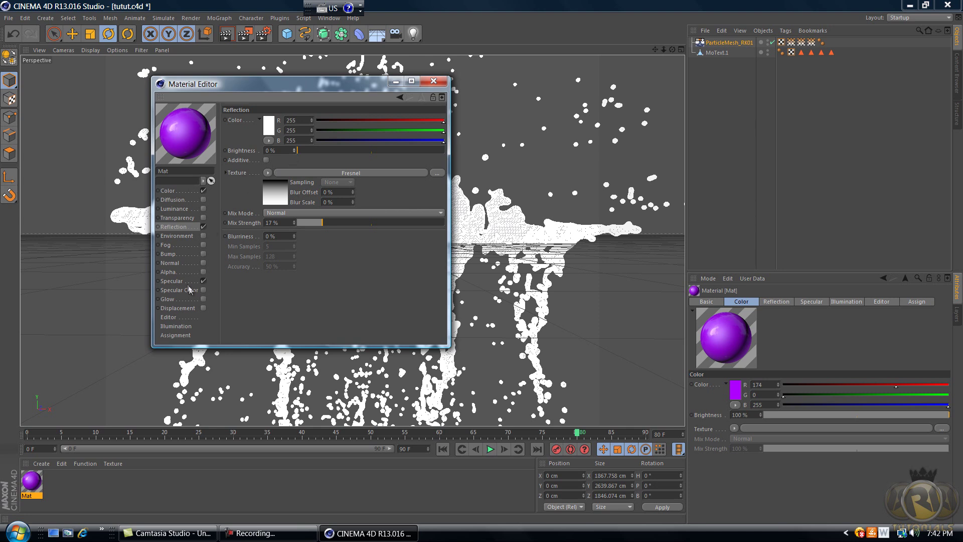
Set the specular width to 44% and height to 63%, then close the editor
{"action": "left_click", "coordinate": [173, 282]}
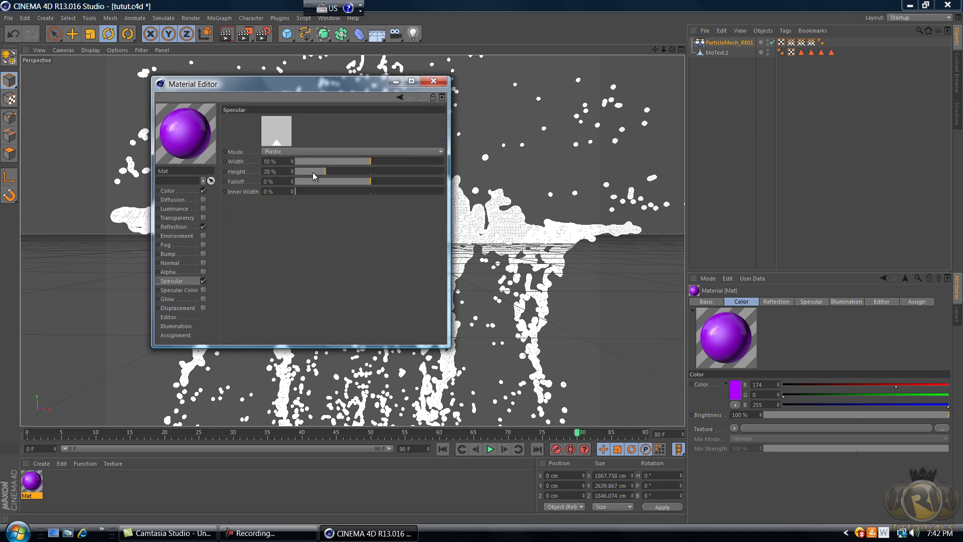
{"action": "left_click_drag", "start_coordinate": [292, 173], "coordinate": [292, 168]}
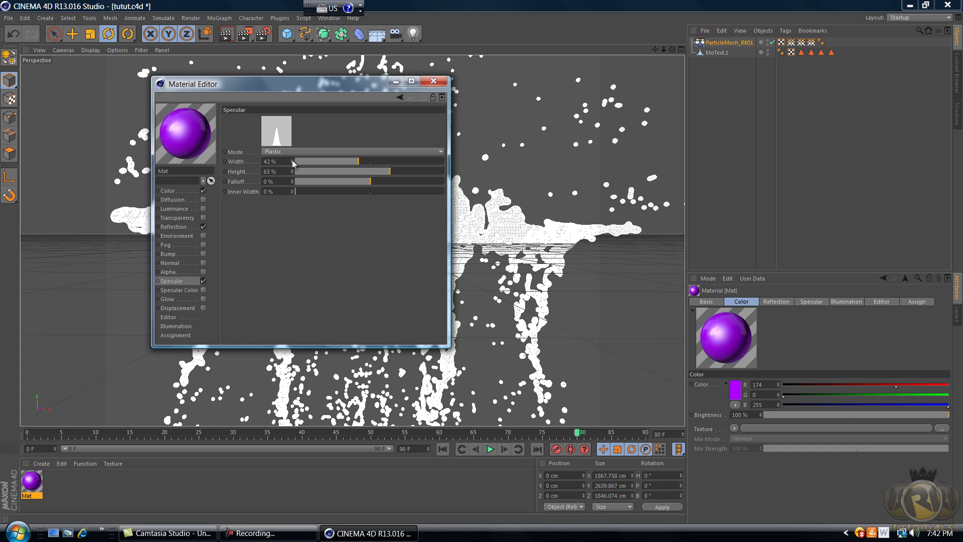
{"action": "left_click", "coordinate": [434, 81]}
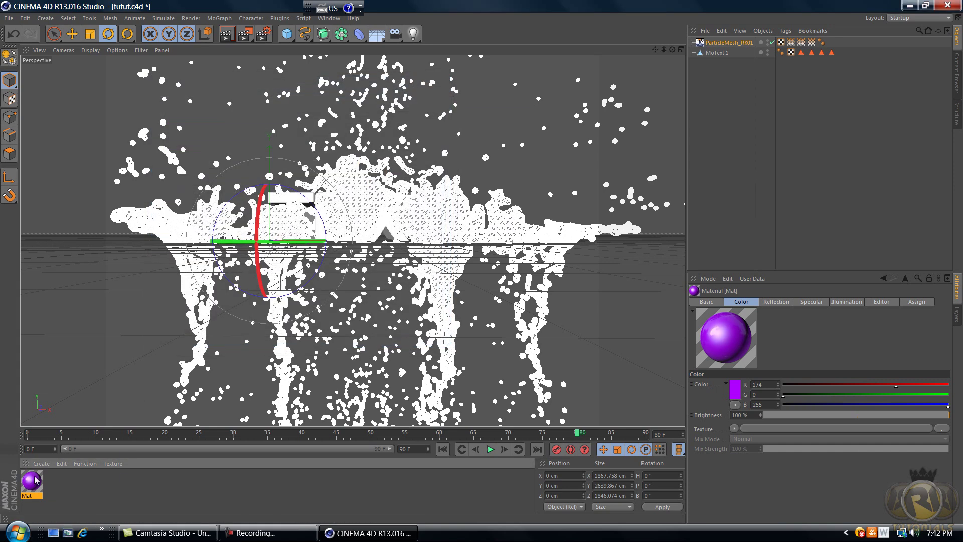
Apply the purple Mat to the ParticleMesh and create a second material, Mat.1
{"action": "left_click_drag", "start_coordinate": [32, 484], "coordinate": [367, 211]}
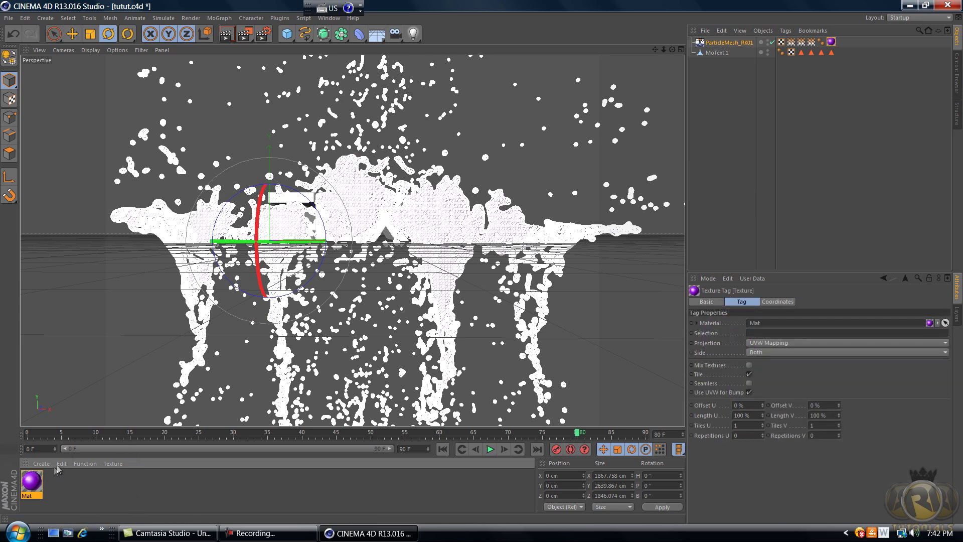
{"action": "double_click", "coordinate": [69, 486]}
{"action": "double_click", "coordinate": [31, 482]}
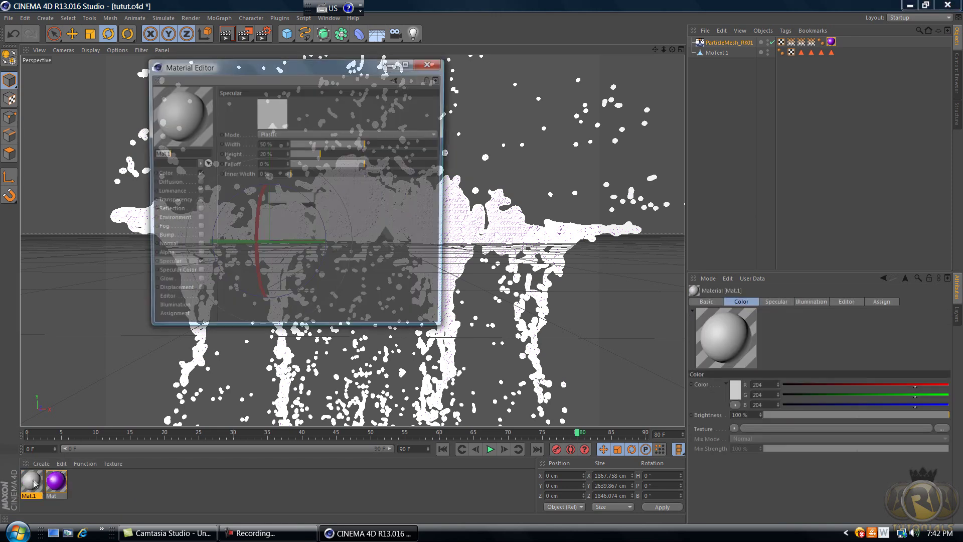
{"action": "left_click", "coordinate": [182, 176]}
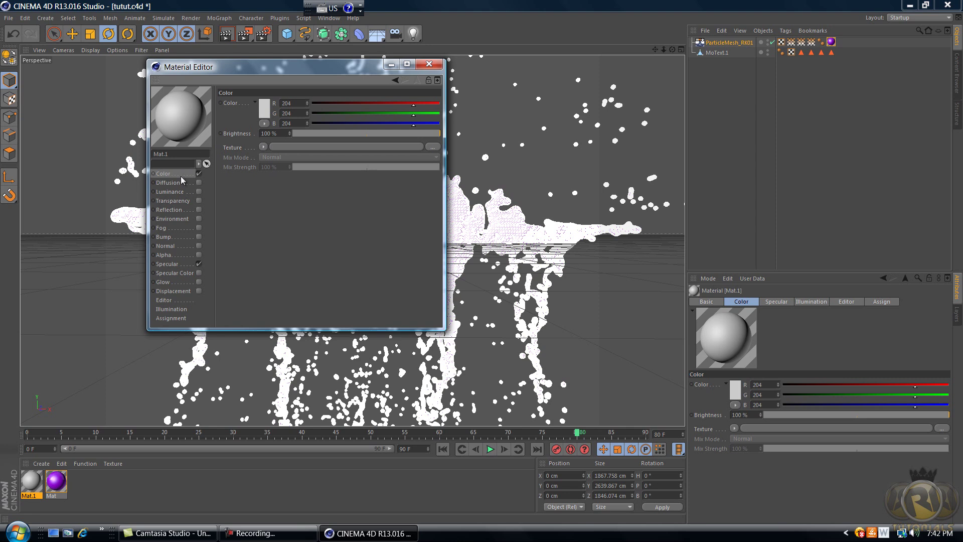
Give Mat.1 Fresnel-textured reflection and apply it to MoText.1
{"action": "left_click", "coordinate": [199, 211]}
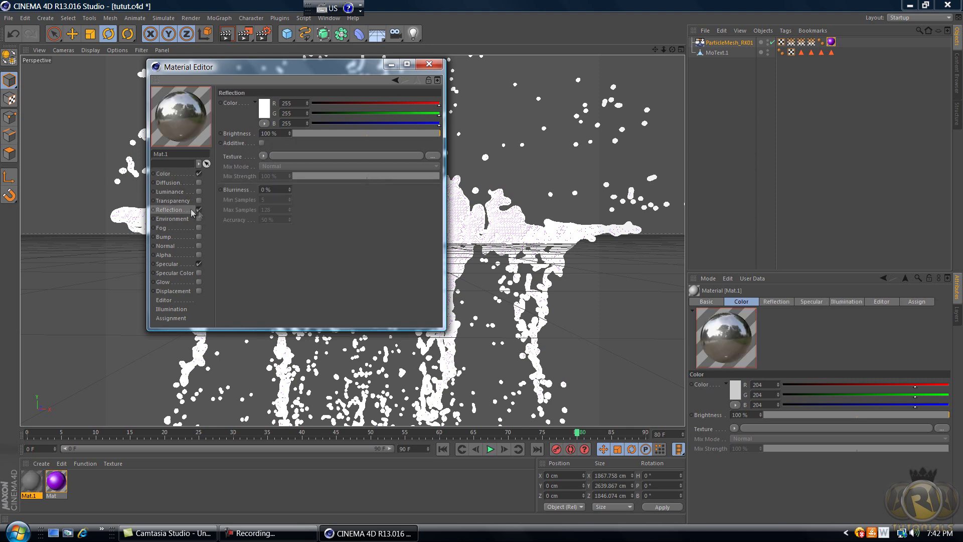
{"action": "left_click", "coordinate": [264, 156]}
{"action": "left_click", "coordinate": [273, 254]}
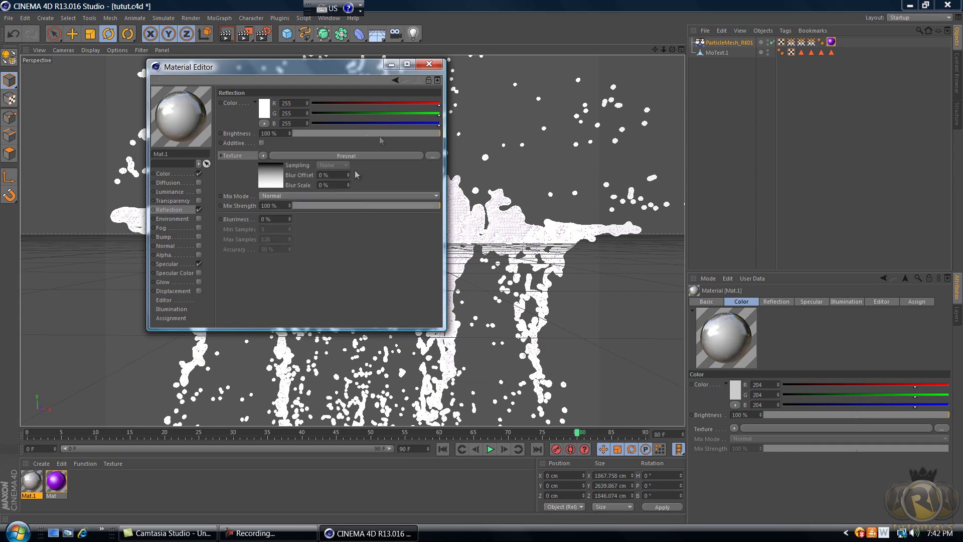
{"action": "left_click", "coordinate": [429, 64]}
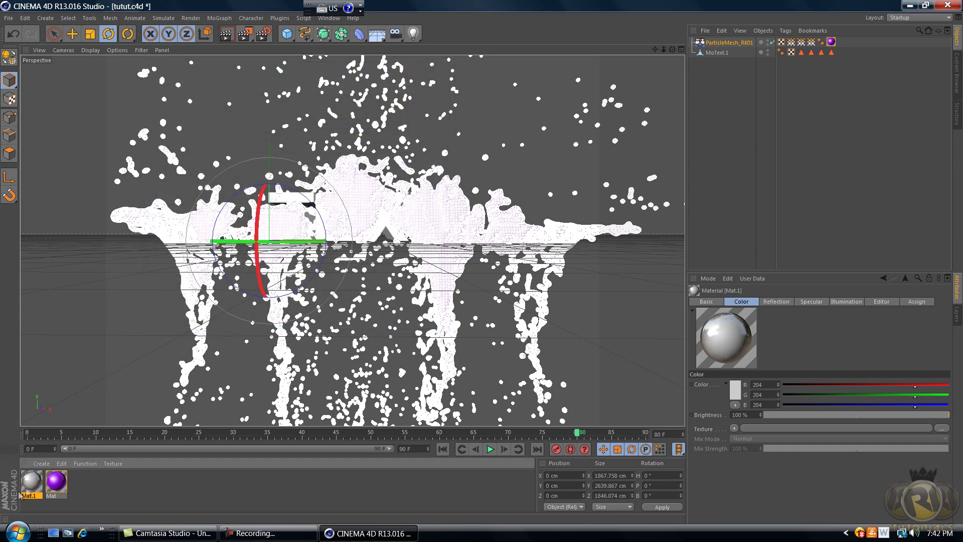
{"action": "left_click_drag", "start_coordinate": [293, 193], "coordinate": [304, 200]}
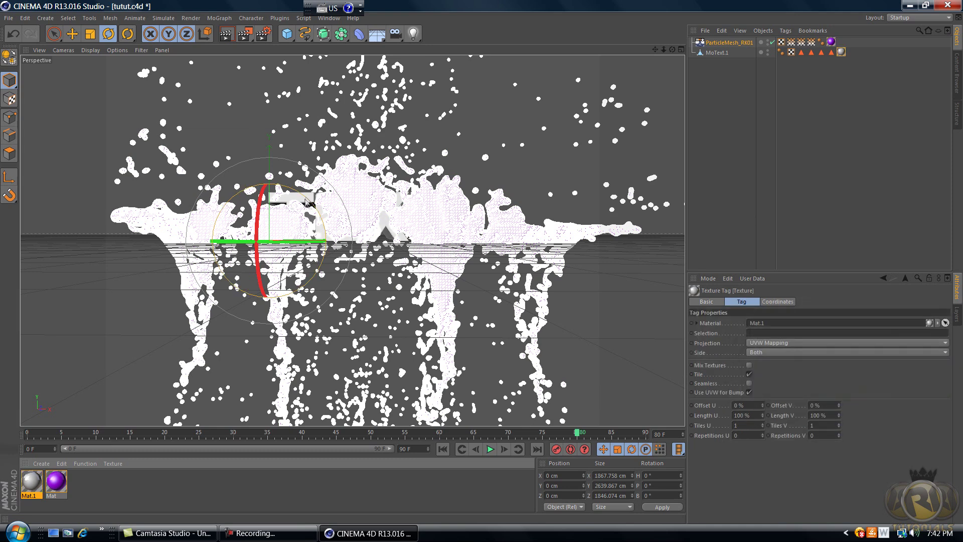
Add a Plane and stretch it to about 2034.5 × 1765.131 cm
{"action": "left_click", "coordinate": [289, 34]}
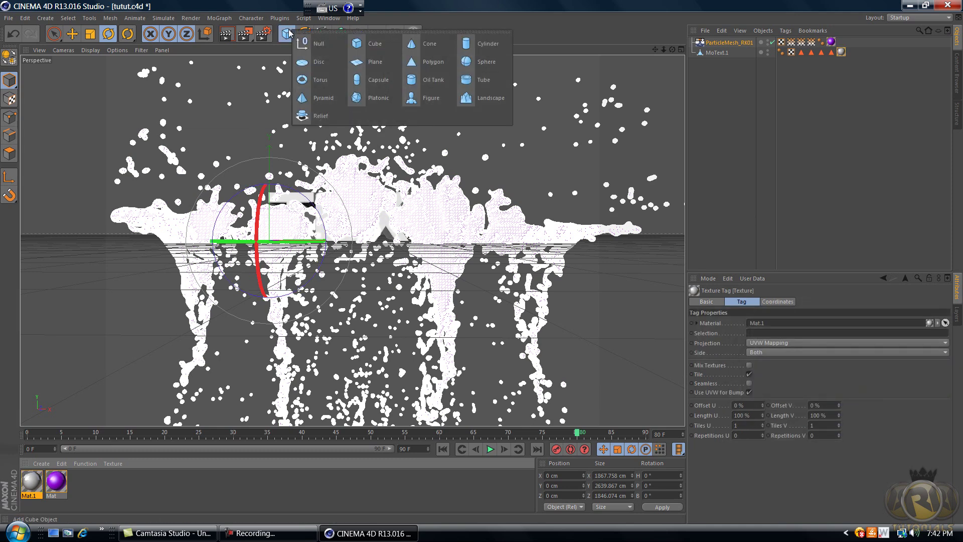
{"action": "left_click", "coordinate": [367, 62]}
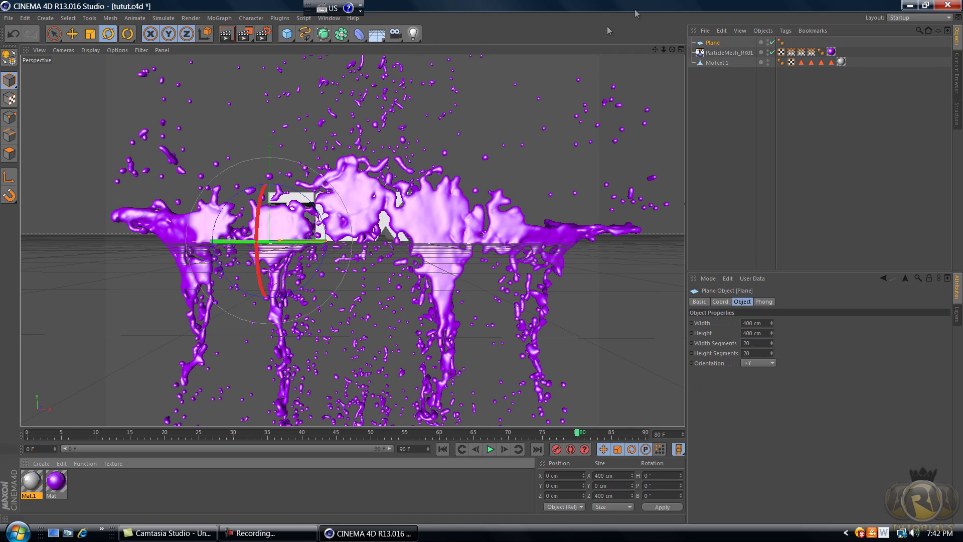
{"action": "left_click_drag", "start_coordinate": [672, 49], "coordinate": [467, 241]}
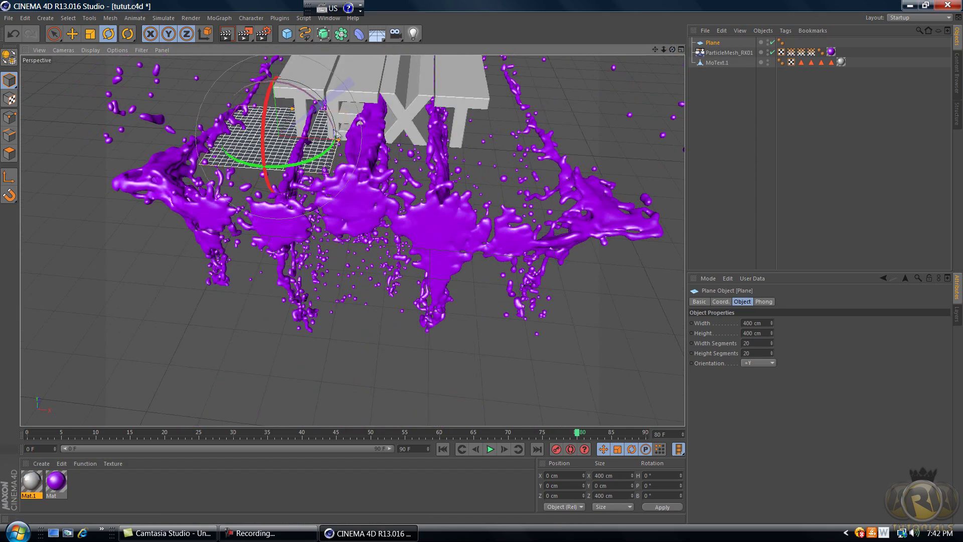
{"action": "left_click_drag", "start_coordinate": [340, 141], "coordinate": [605, 161]}
{"action": "left_click_drag", "start_coordinate": [293, 108], "coordinate": [322, 54]}
{"action": "left_click_drag", "start_coordinate": [484, 263], "coordinate": [251, 150], "text": "alt"}
Lift the plane to Y 933.769 cm above the TEXT and shift it along X
{"action": "left_click", "coordinate": [71, 34]}
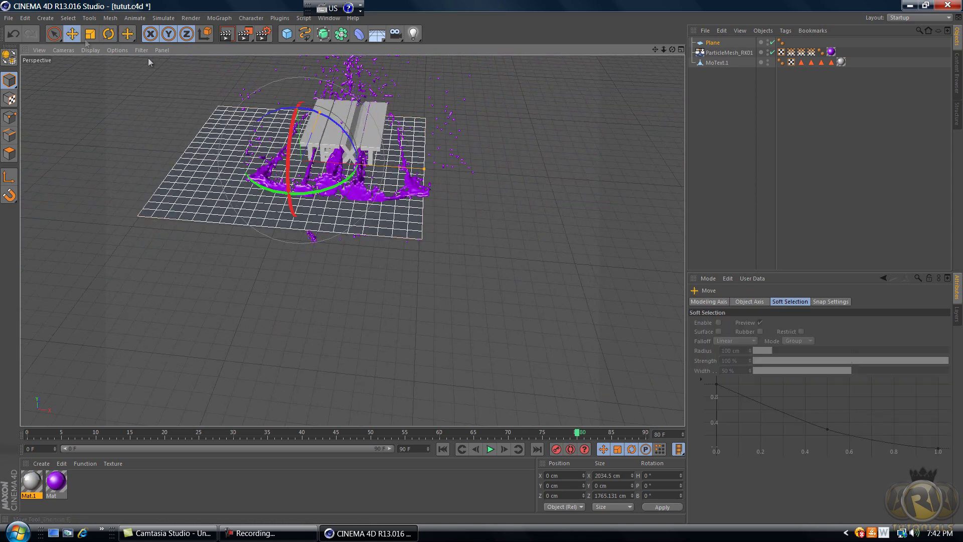
{"action": "left_click_drag", "start_coordinate": [296, 80], "coordinate": [297, 61]}
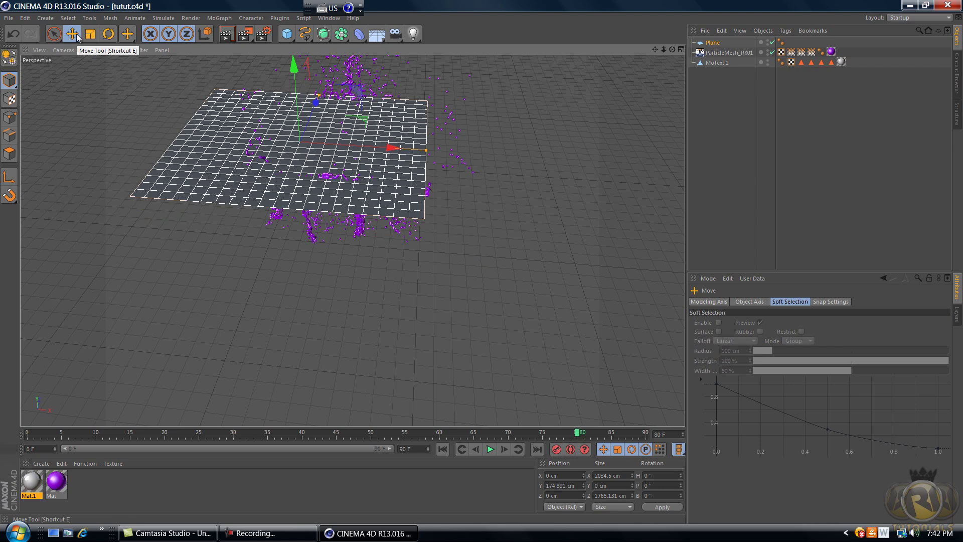
{"action": "left_click_drag", "start_coordinate": [295, 65], "coordinate": [486, 281]}
{"action": "scroll", "coordinate": [366, 64], "scroll_direction": "down", "scroll_amount": 3}
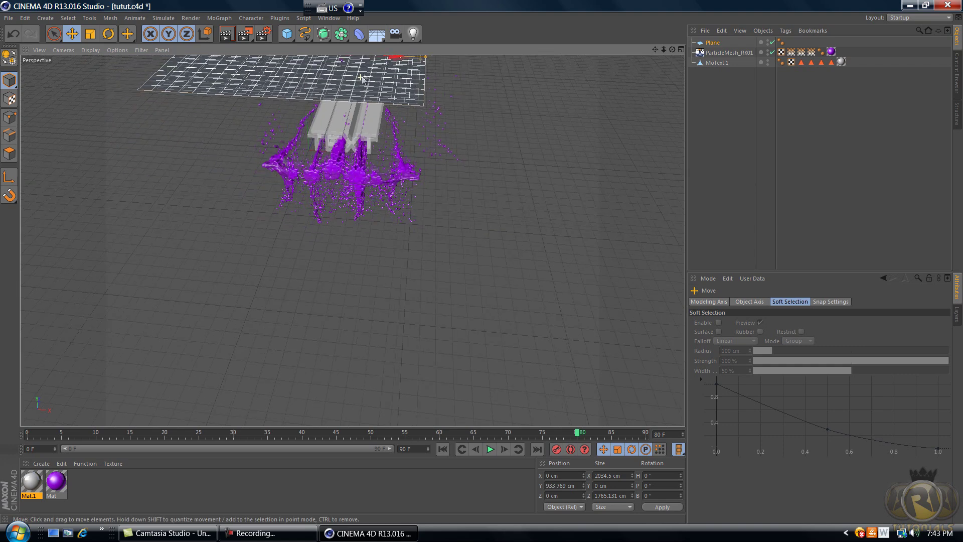
{"action": "left_click_drag", "start_coordinate": [400, 64], "coordinate": [446, 63]}
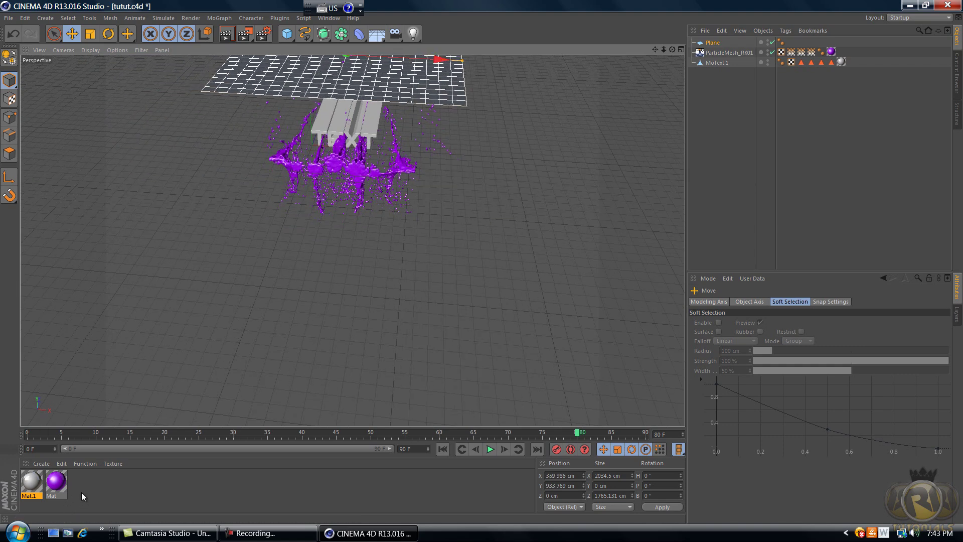
Create Mat.2 with Luminance enabled and apply it to the overhead Plane
{"action": "double_click", "coordinate": [89, 478]}
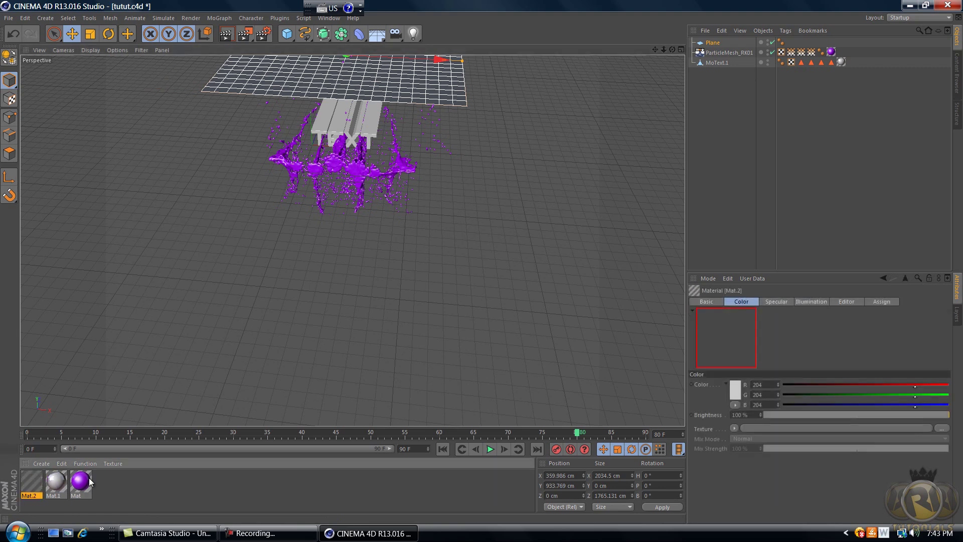
{"action": "double_click", "coordinate": [27, 483]}
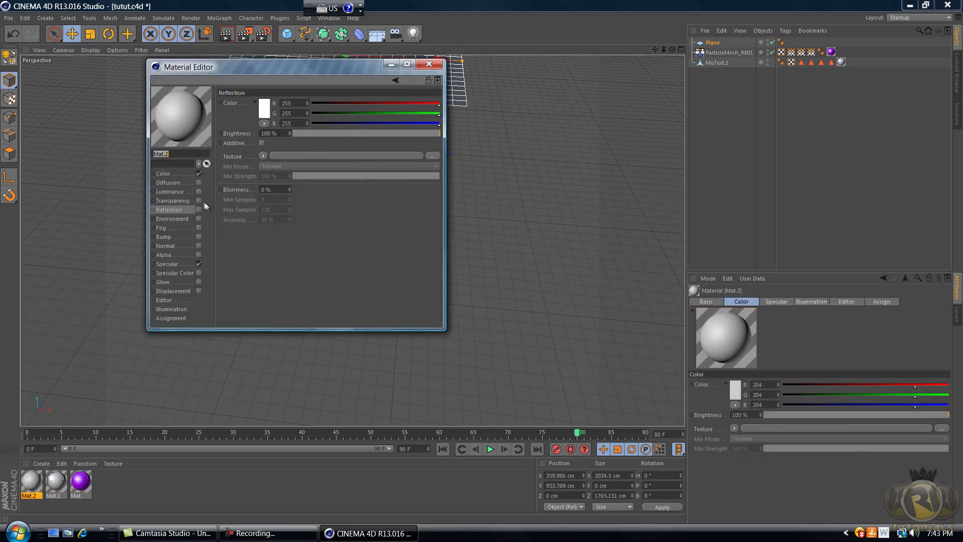
{"action": "left_click", "coordinate": [199, 192]}
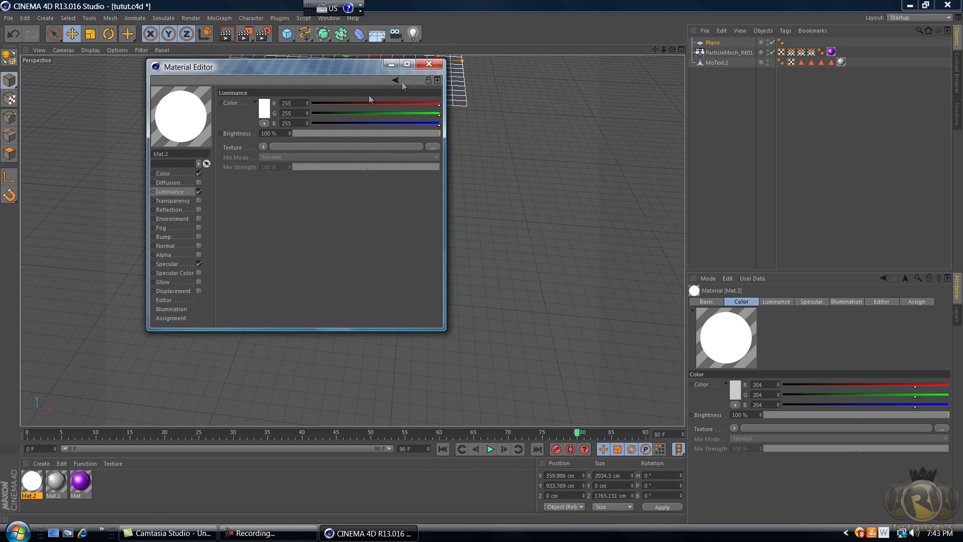
{"action": "left_click", "coordinate": [429, 64]}
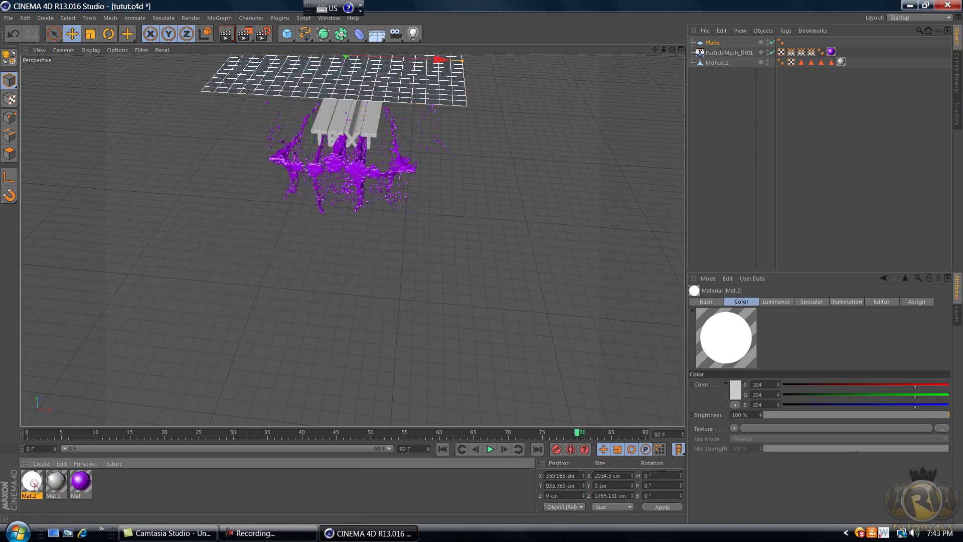
{"action": "left_click_drag", "start_coordinate": [311, 69], "coordinate": [313, 76]}
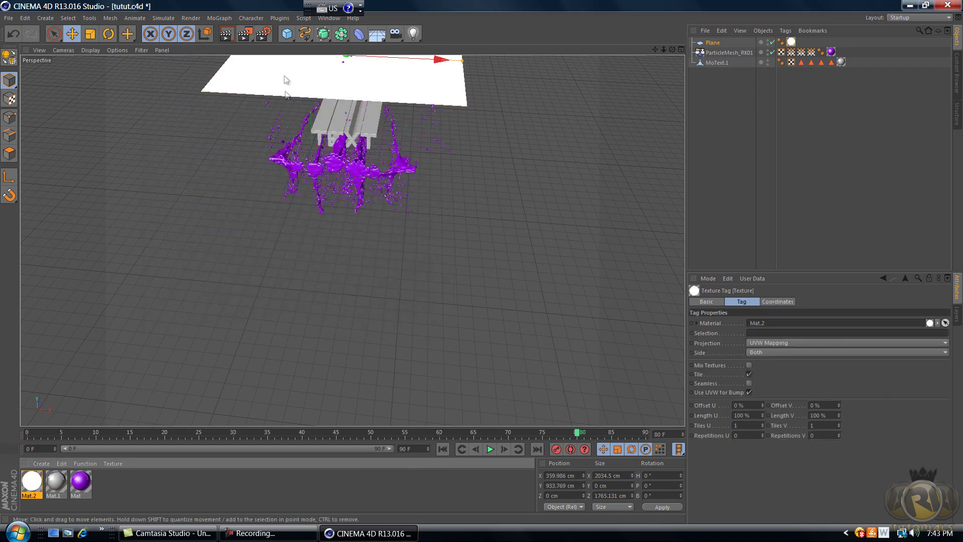
Add Ambient Occlusion and Global Illumination effects in the Render Settings
{"action": "left_click", "coordinate": [264, 34]}
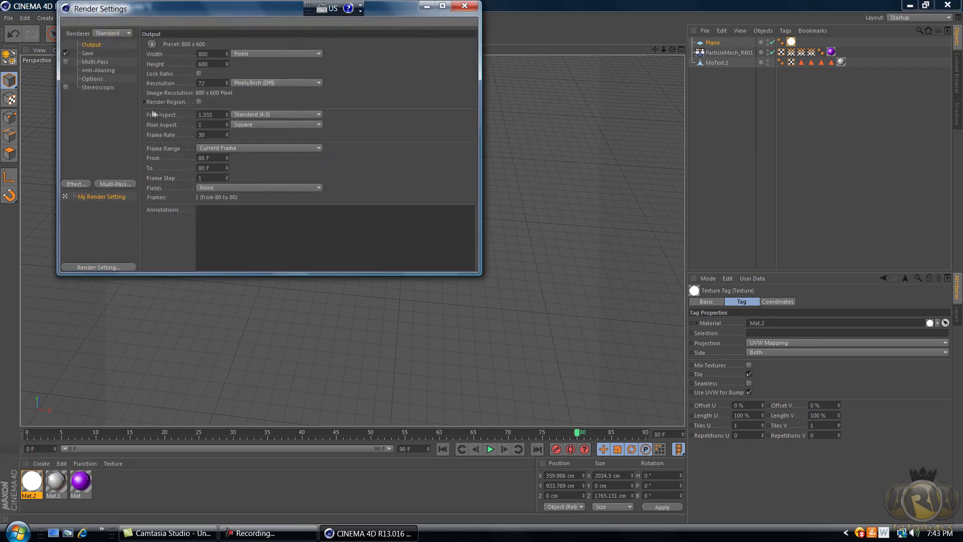
{"action": "left_click", "coordinate": [74, 184]}
{"action": "left_click", "coordinate": [117, 243]}
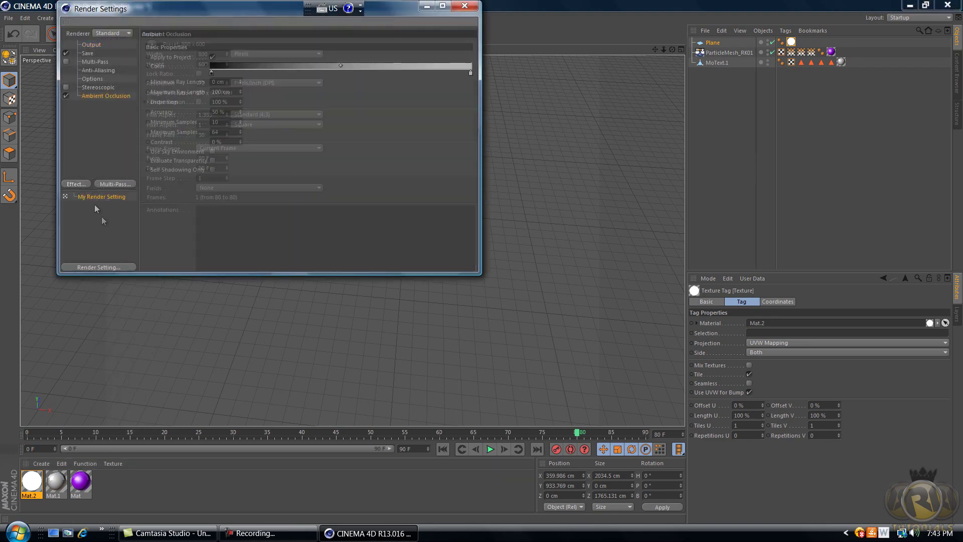
{"action": "left_click", "coordinate": [77, 183]}
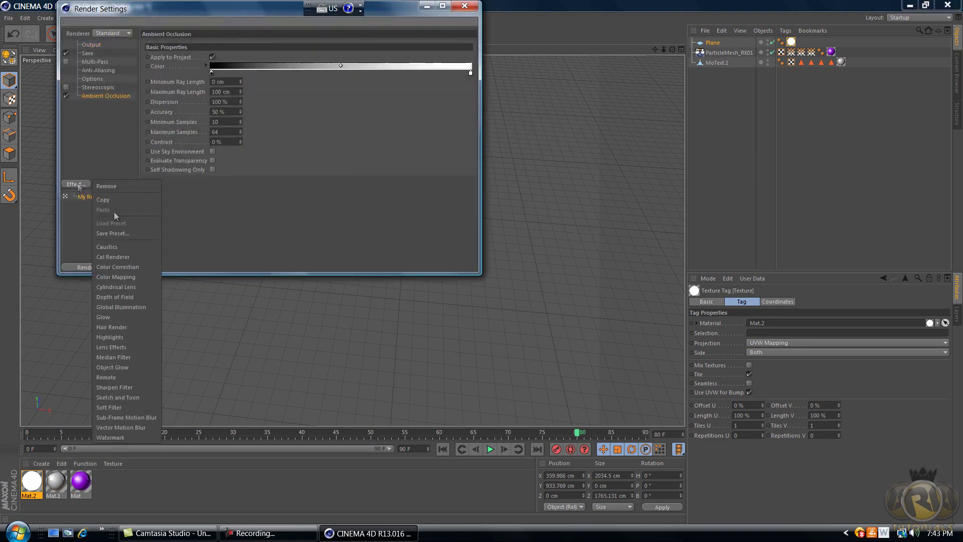
{"action": "left_click", "coordinate": [137, 303]}
Set irradiance cache Stochastic Samples and Record Density to Low, then close Render Settings
{"action": "left_click", "coordinate": [229, 45]}
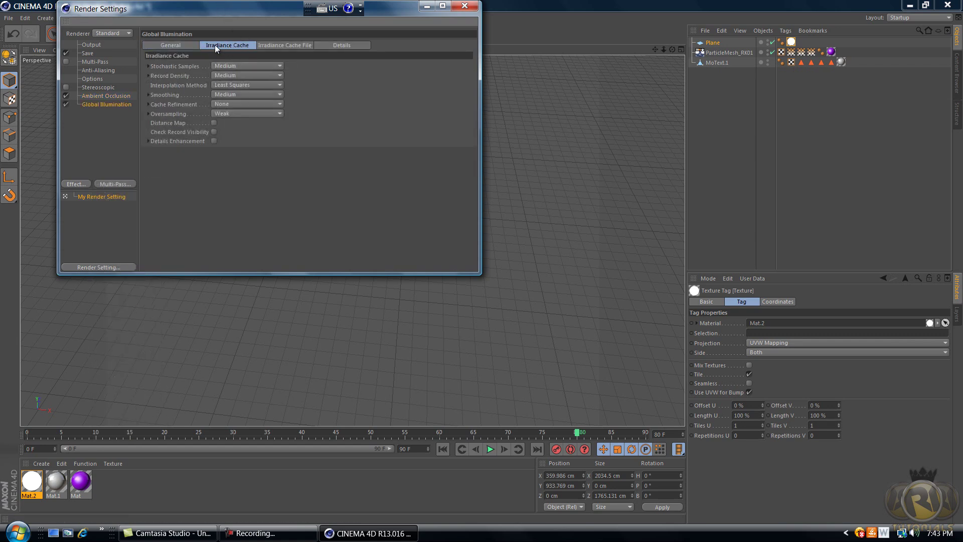
{"action": "left_click", "coordinate": [235, 66]}
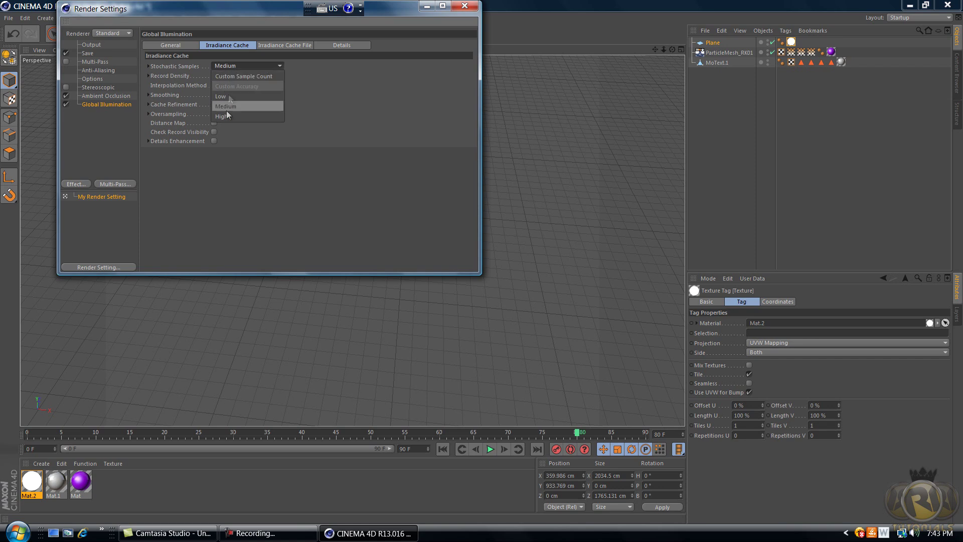
{"action": "left_click", "coordinate": [219, 97]}
{"action": "left_click", "coordinate": [241, 75]}
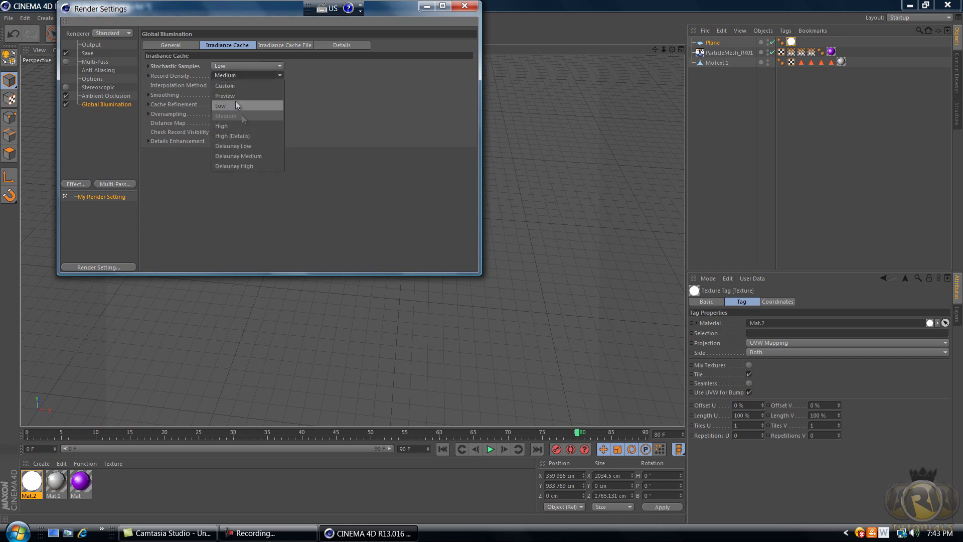
{"action": "left_click", "coordinate": [237, 104]}
{"action": "left_click", "coordinate": [465, 6]}
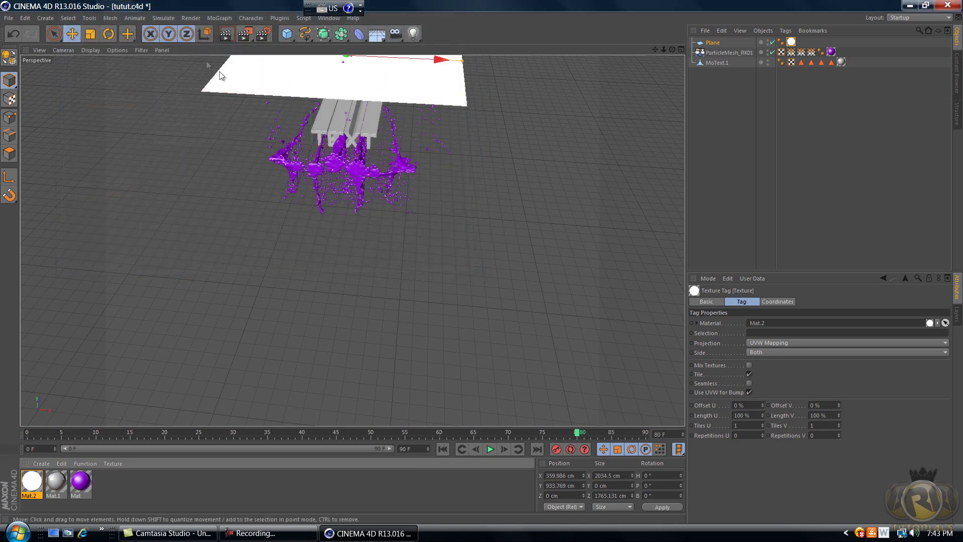
Frame a low, close view of the splash and TEXT, then render frame 64
{"action": "scroll", "coordinate": [299, 214], "scroll_direction": "up", "scroll_amount": 10}
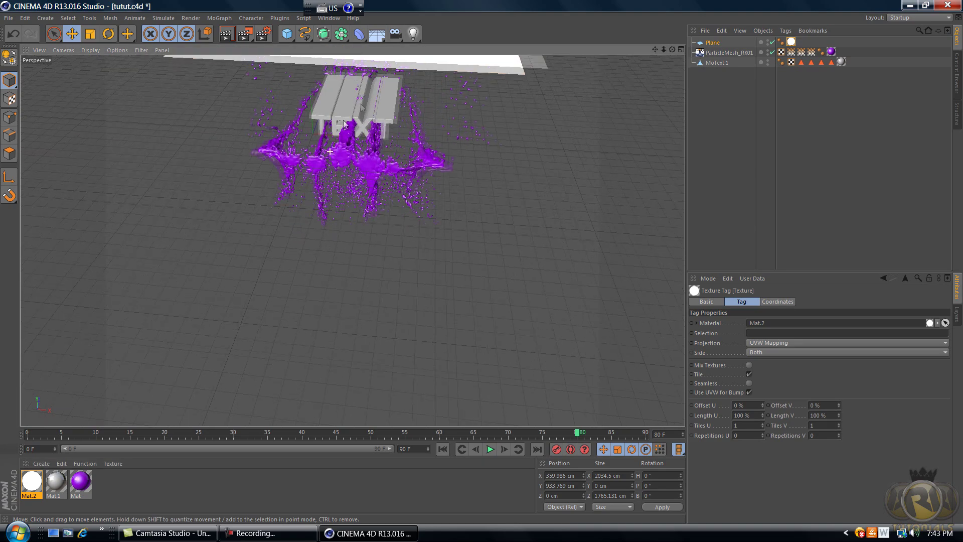
{"action": "scroll", "coordinate": [303, 190], "scroll_direction": "up", "scroll_amount": 10}
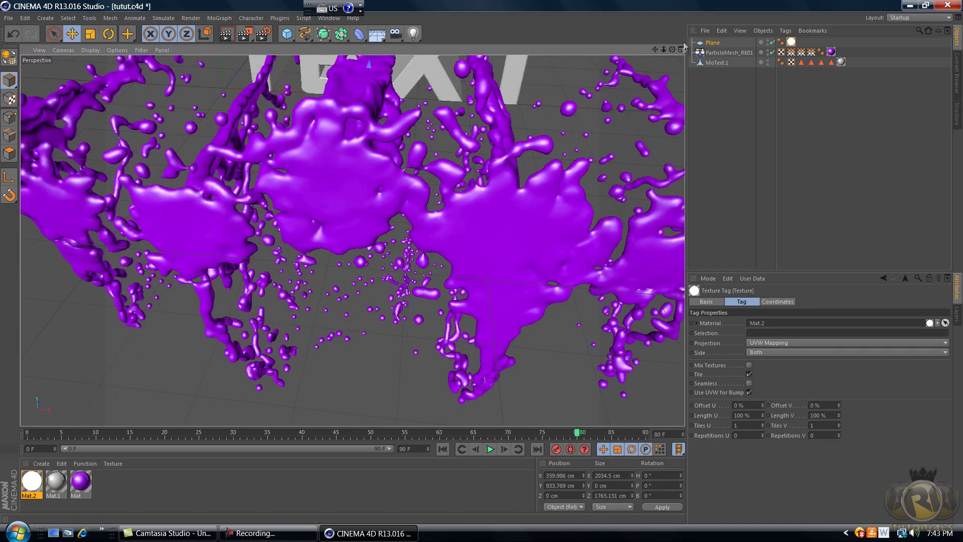
{"action": "left_click_drag", "start_coordinate": [674, 51], "coordinate": [483, 262]}
{"action": "left_click_drag", "start_coordinate": [662, 50], "coordinate": [485, 269]}
{"action": "mouse_move", "coordinate": [660, 52]}
{"action": "left_mouse_down"}
{"action": "mouse_move", "coordinate": [474, 264]}
{"action": "mouse_move", "coordinate": [655, 51]}
{"action": "left_mouse_up"}
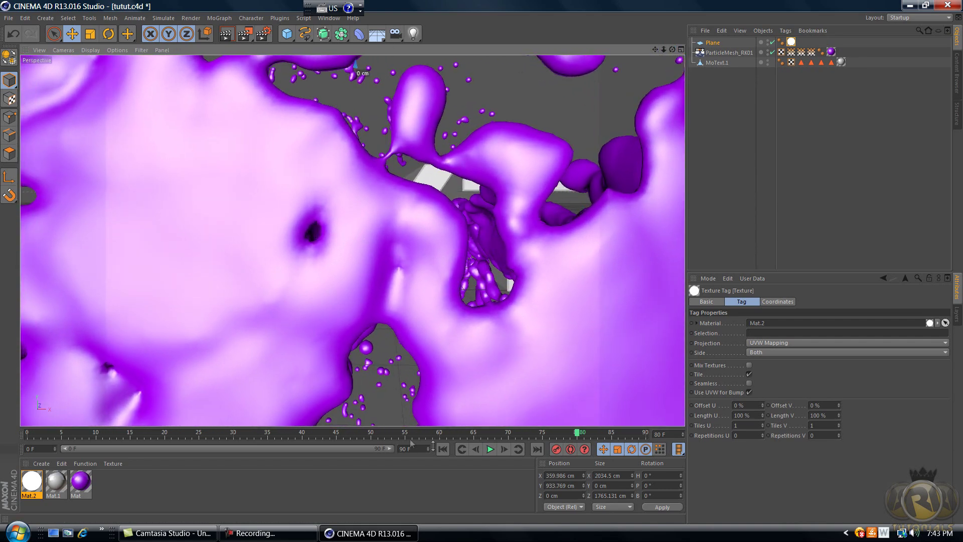
{"action": "left_click", "coordinate": [473, 435]}
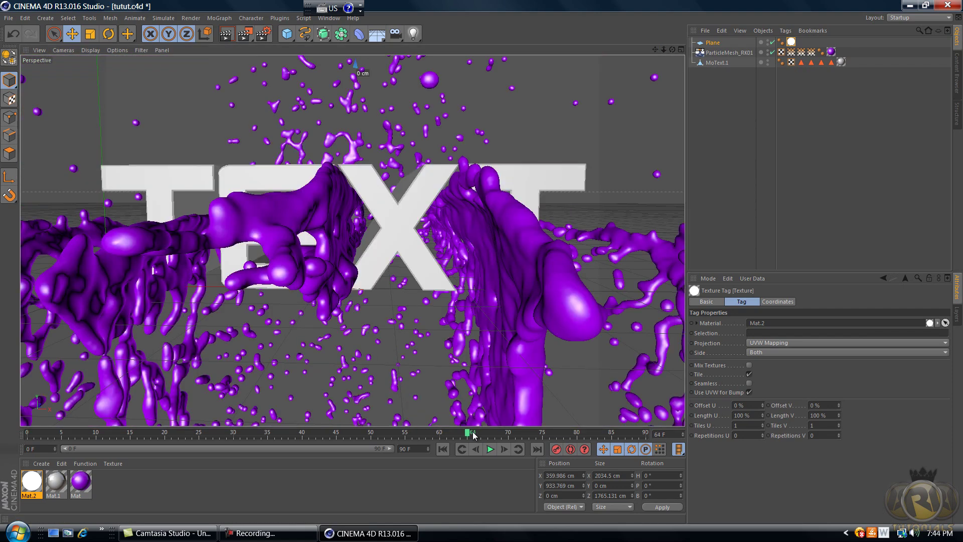
{"action": "left_click", "coordinate": [230, 35]}
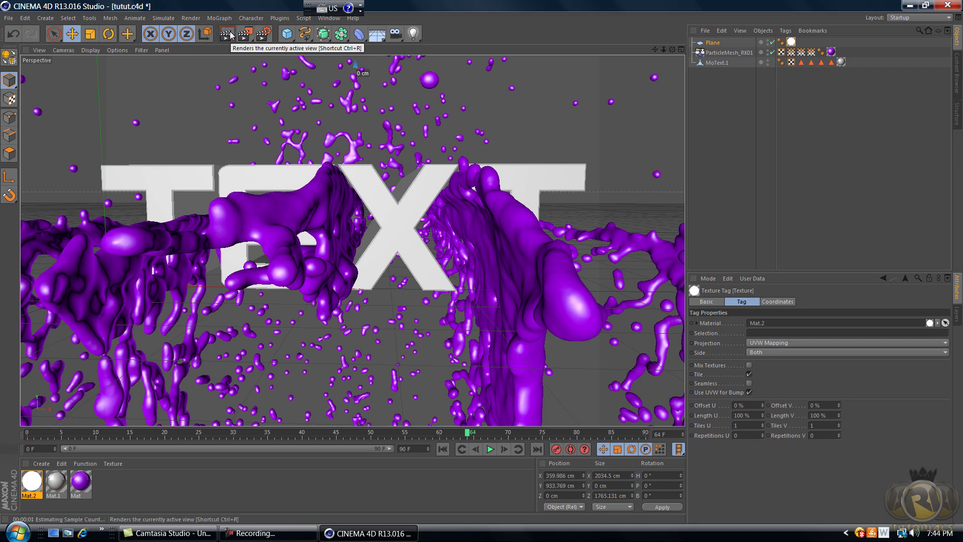
Let the frame 64 render finish, then return to the editable viewport
{"action": "left_click", "coordinate": [251, 533]}
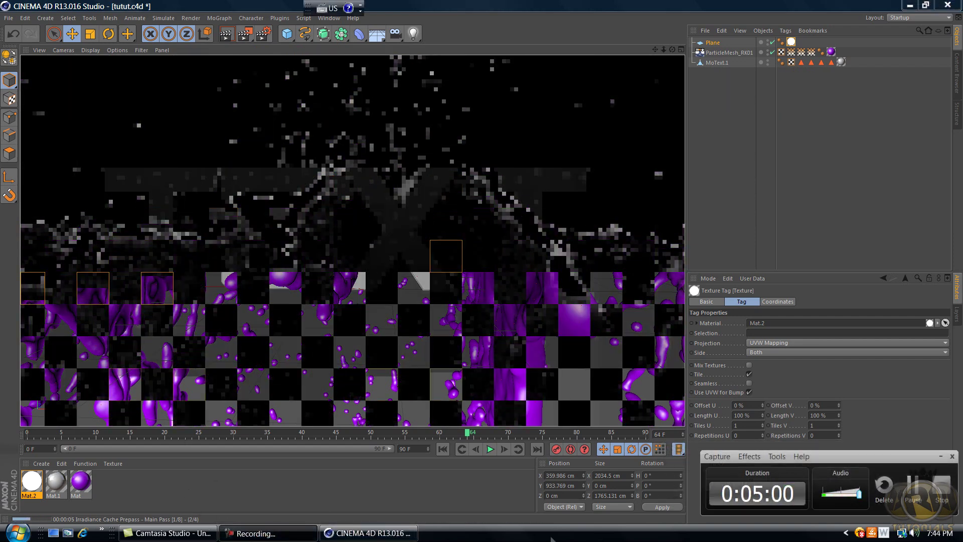
{"action": "left_click", "coordinate": [913, 498]}
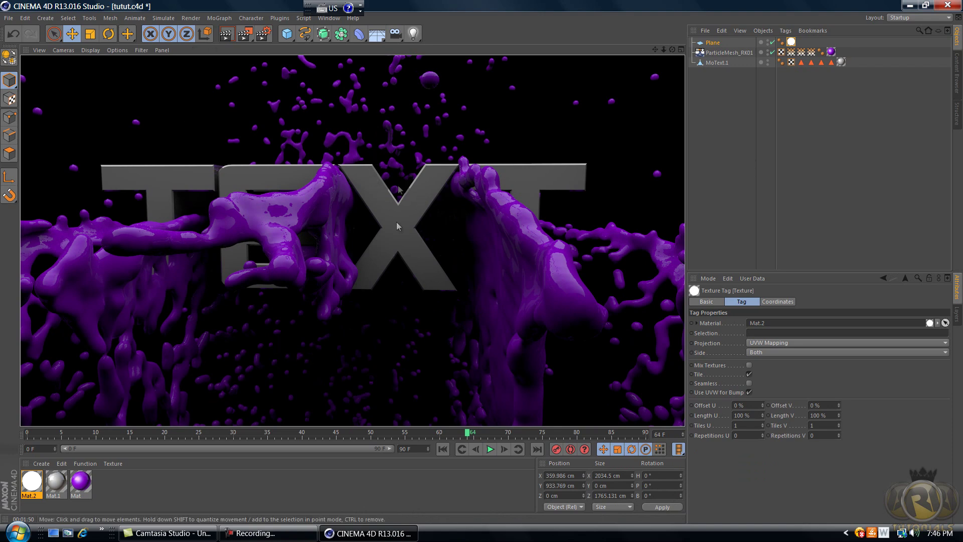
{"action": "left_click", "coordinate": [442, 140]}
Add a Plane of about 1670 × 1900 cm and move it behind the TEXT
{"action": "left_click_drag", "start_coordinate": [673, 50], "coordinate": [477, 268]}
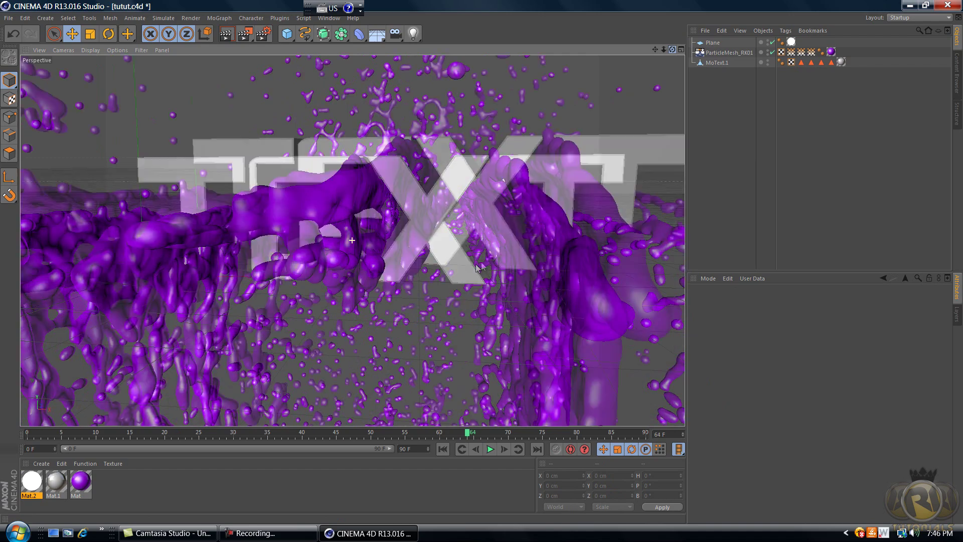
{"action": "mouse_move", "coordinate": [664, 49]}
{"action": "left_mouse_down"}
{"action": "mouse_move", "coordinate": [465, 266]}
{"action": "mouse_move", "coordinate": [485, 264]}
{"action": "left_mouse_up"}
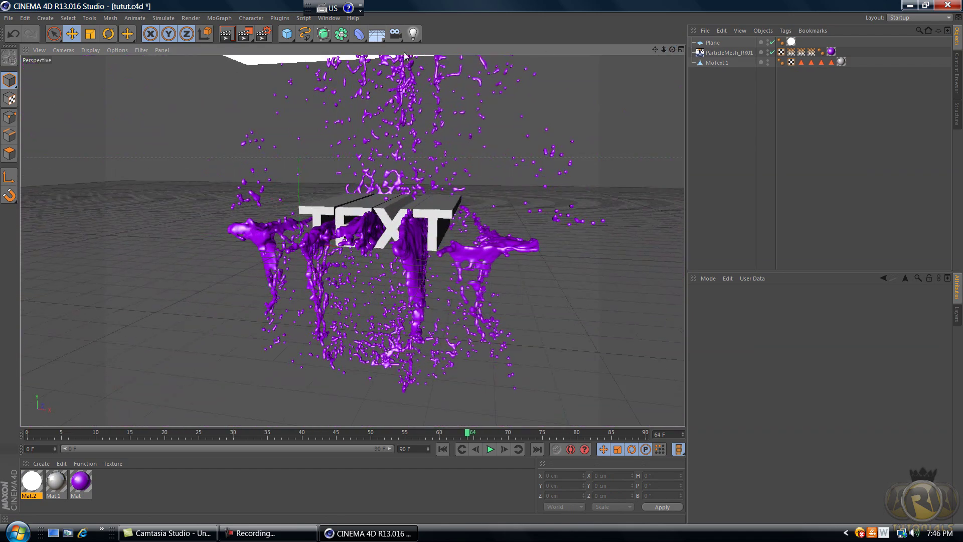
{"action": "left_click", "coordinate": [289, 38]}
{"action": "left_click", "coordinate": [364, 61]}
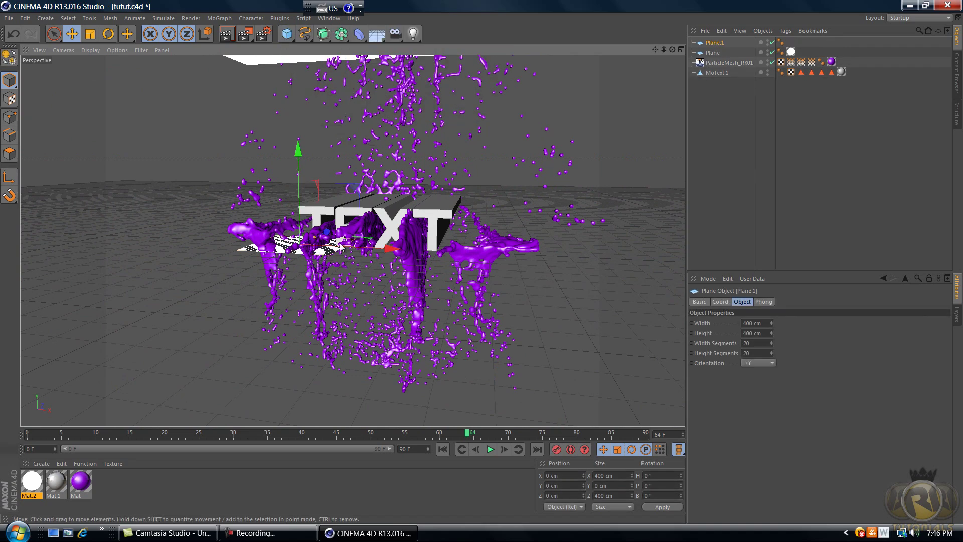
{"action": "left_click_drag", "start_coordinate": [440, 246], "coordinate": [447, 250]}
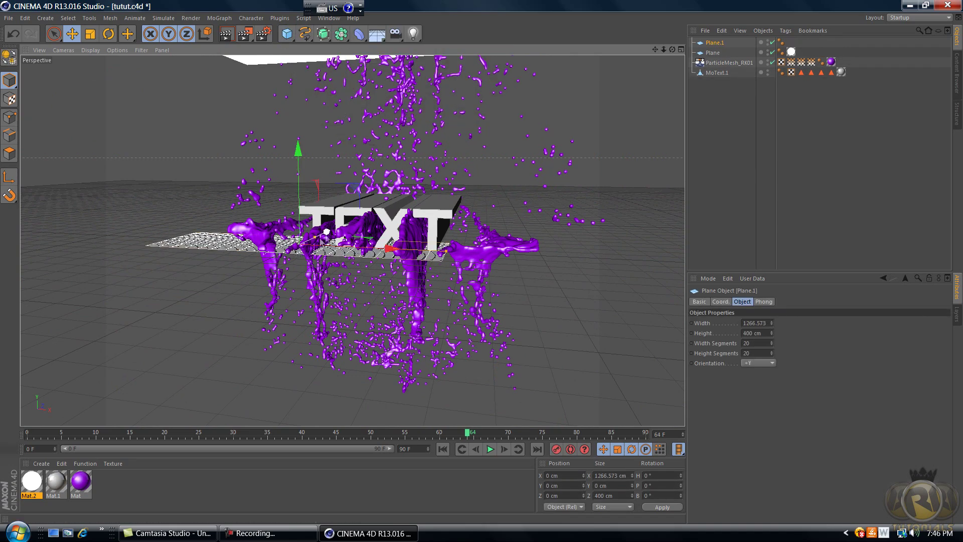
{"action": "left_click_drag", "start_coordinate": [316, 242], "coordinate": [497, 254]}
{"action": "left_click_drag", "start_coordinate": [340, 232], "coordinate": [365, 221]}
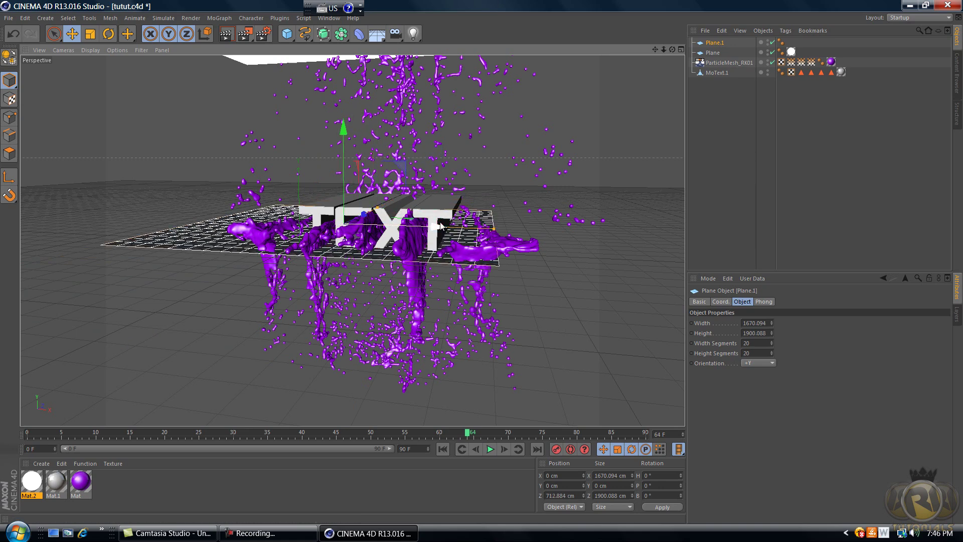
{"action": "left_click_drag", "start_coordinate": [432, 234], "coordinate": [471, 234]}
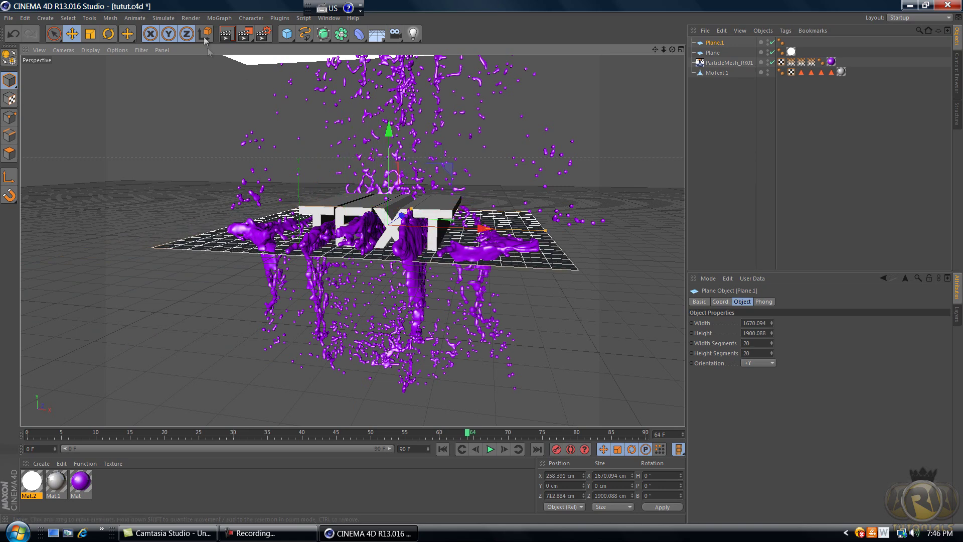
Rotate the plane upright as a backdrop, then duplicate it and tilt the copy flat as the floor
{"action": "left_click", "coordinate": [109, 33]}
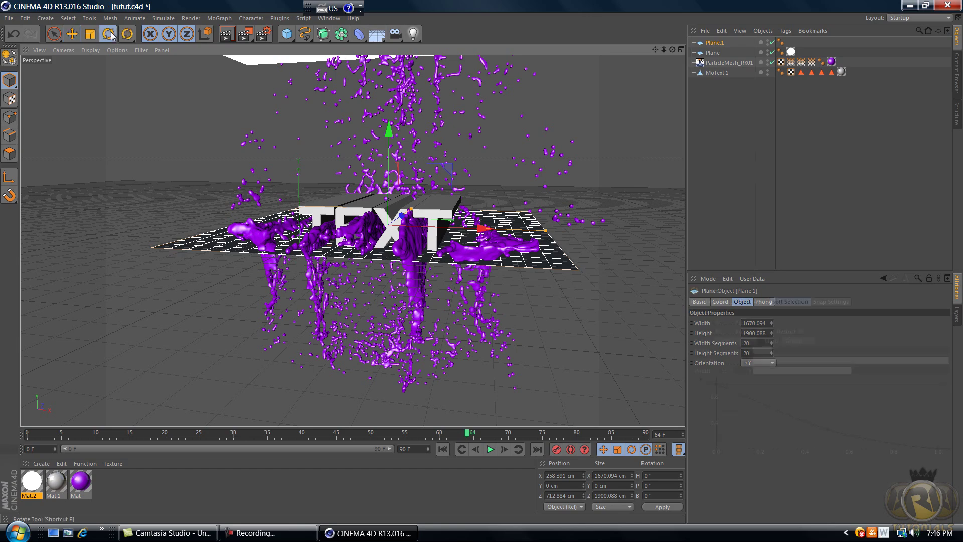
{"action": "left_click_drag", "start_coordinate": [372, 189], "coordinate": [283, 297]}
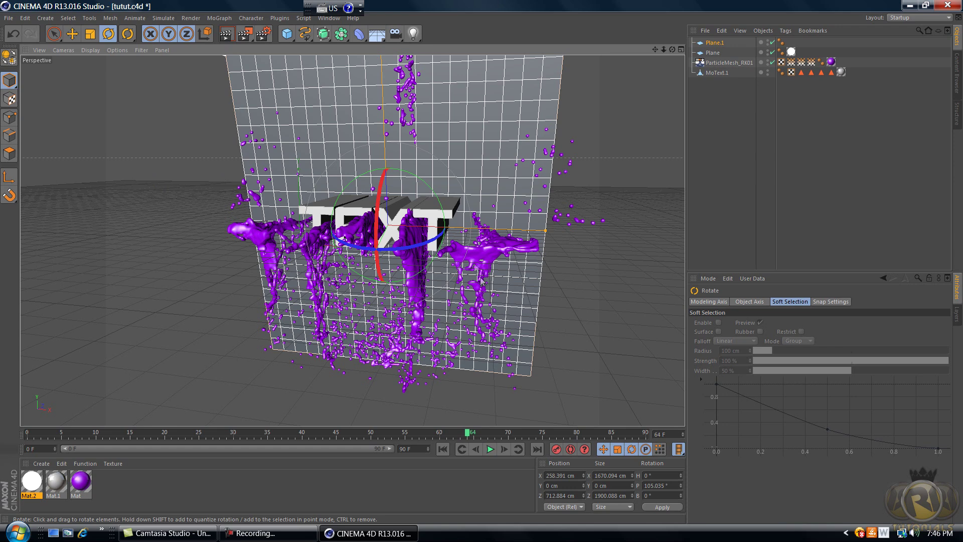
{"action": "left_click", "coordinate": [492, 134]}
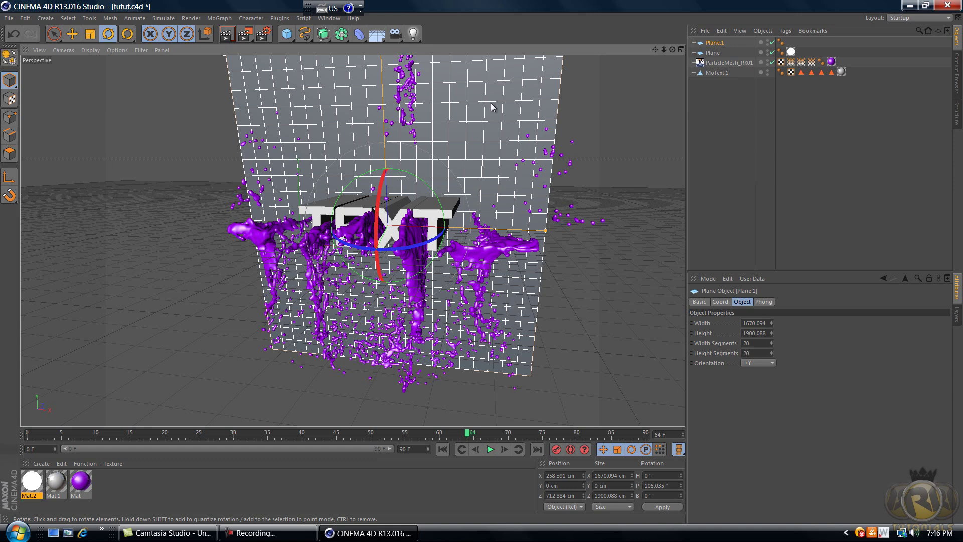
{"action": "key", "text": "ctrl+c"}
{"action": "key", "text": "ctrl+v"}
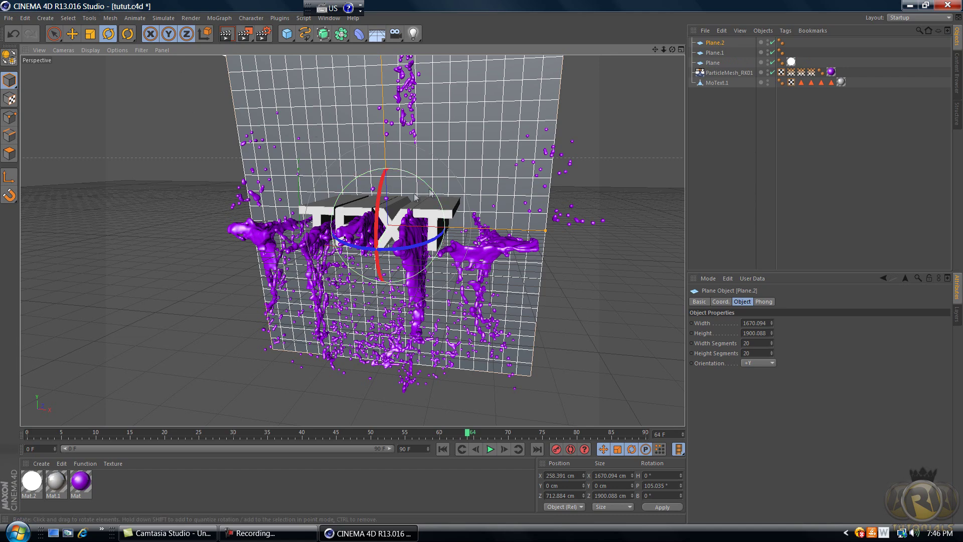
{"action": "left_click_drag", "start_coordinate": [376, 191], "coordinate": [435, 96]}
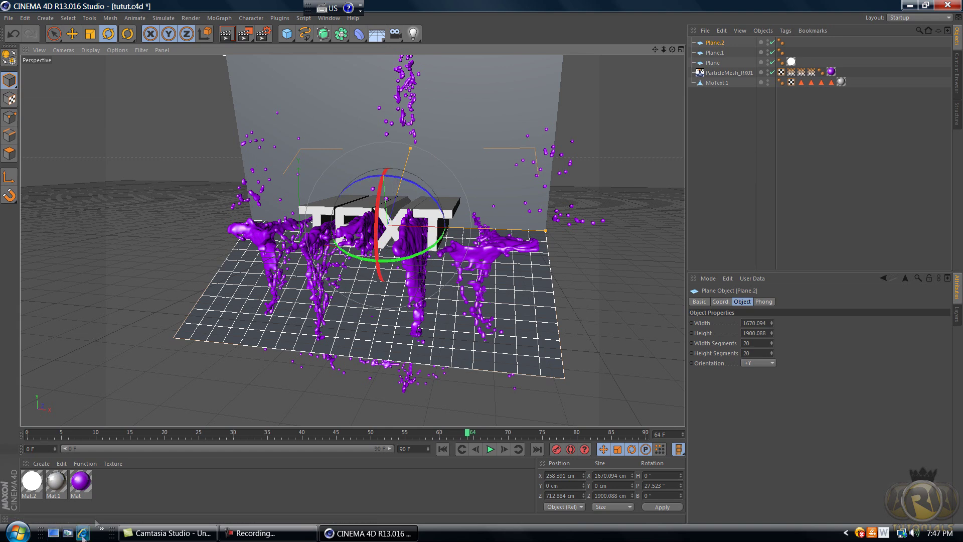
Create a black Mat.3 material with specular turned off and apply it to backdrop Plane.2
{"action": "double_click", "coordinate": [122, 483]}
{"action": "double_click", "coordinate": [31, 480]}
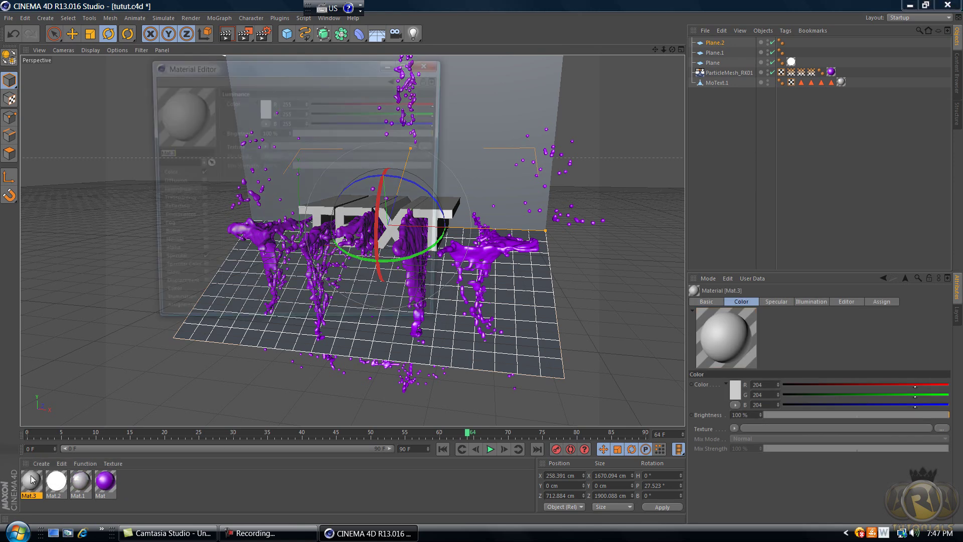
{"action": "left_click", "coordinate": [183, 175]}
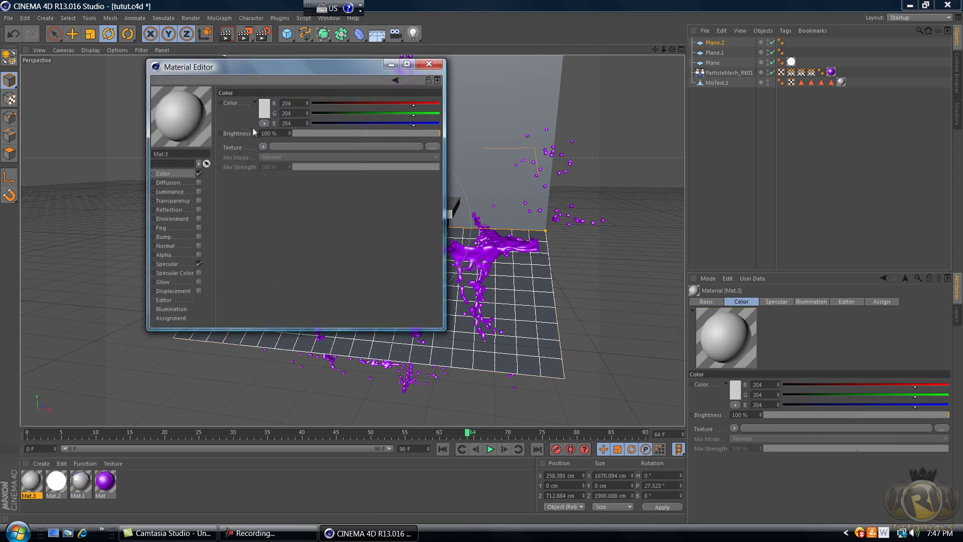
{"action": "left_click", "coordinate": [264, 103]}
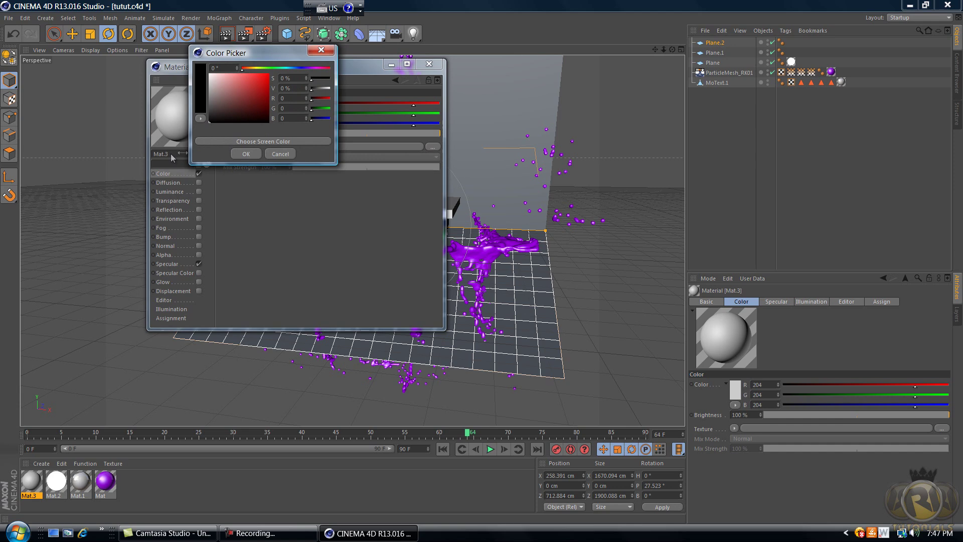
{"action": "left_click", "coordinate": [247, 154]}
{"action": "left_click", "coordinate": [182, 264]}
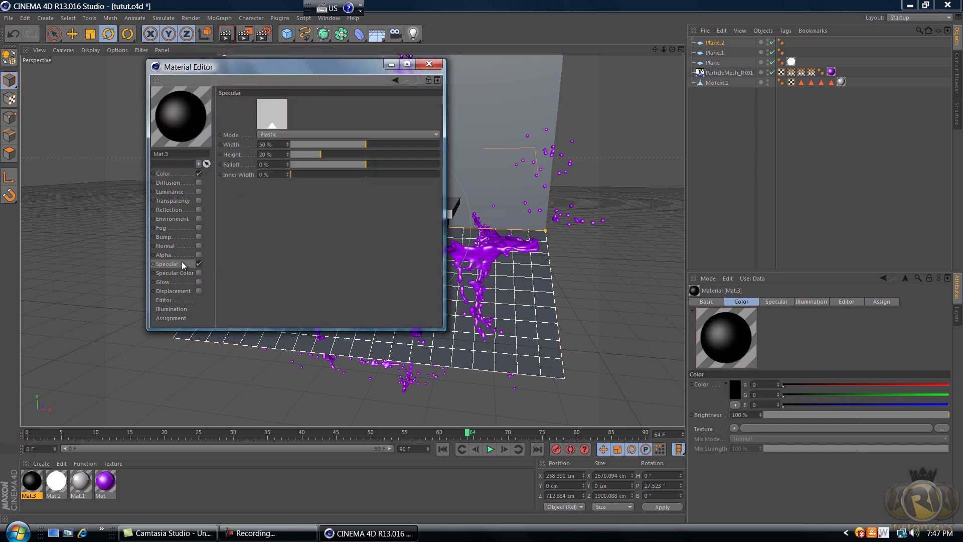
{"action": "left_click", "coordinate": [200, 264]}
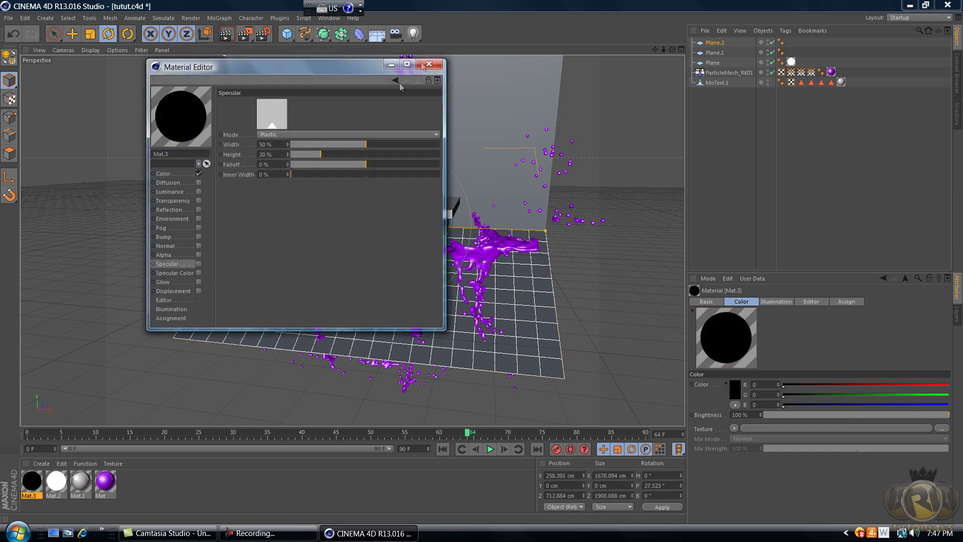
{"action": "left_click", "coordinate": [429, 64]}
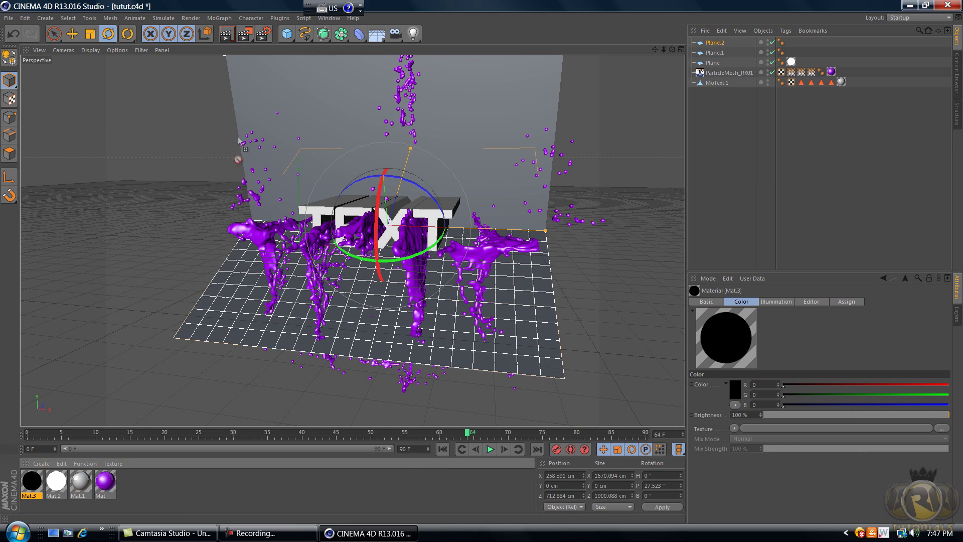
{"action": "left_click_drag", "start_coordinate": [303, 91], "coordinate": [303, 92]}
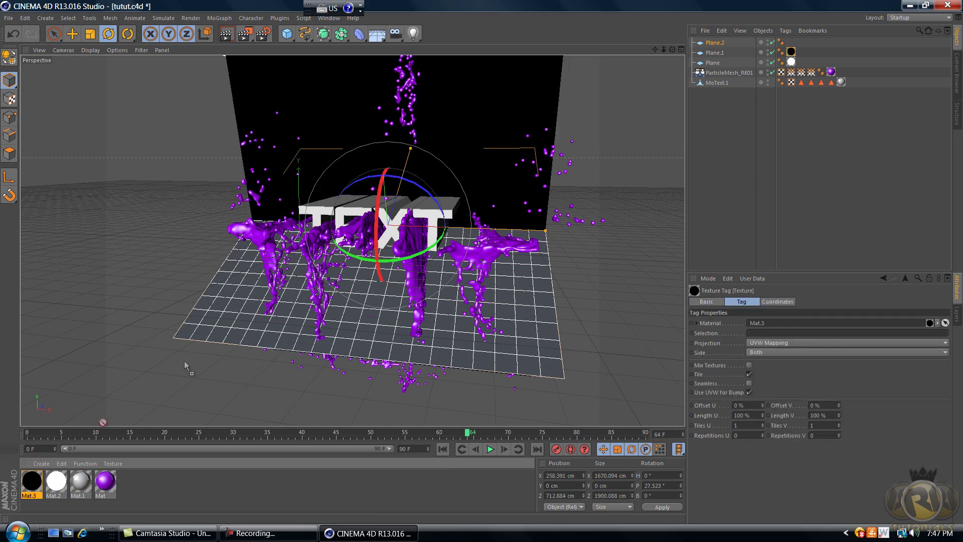
Apply black Mat.3 to the floor plane, reframe the view on the TEXT, and go to frame 64
{"action": "left_click_drag", "start_coordinate": [261, 315], "coordinate": [248, 323]}
{"action": "scroll", "coordinate": [388, 277], "scroll_direction": "up", "scroll_amount": 5}
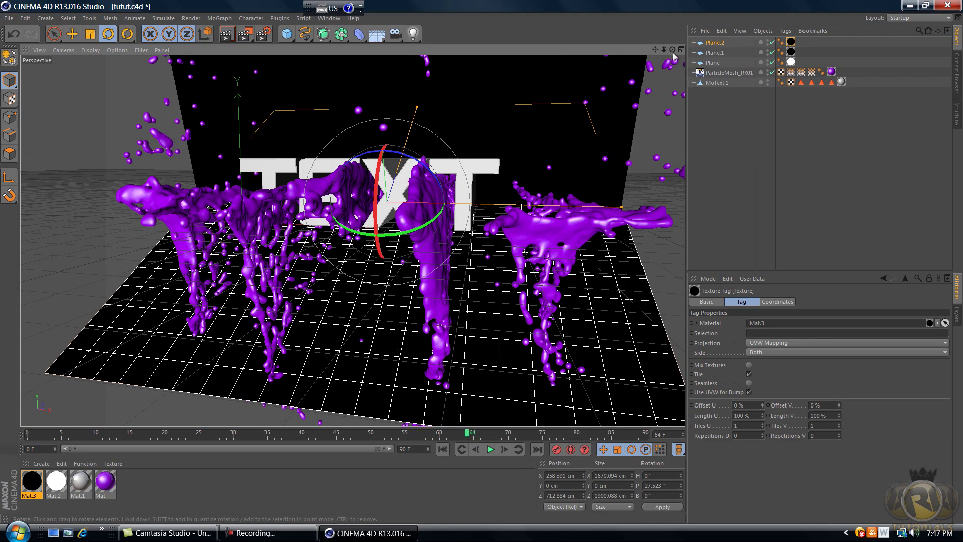
{"action": "scroll", "coordinate": [352, 240], "scroll_direction": "up", "scroll_amount": 2}
{"action": "scroll", "coordinate": [482, 266], "scroll_direction": "up", "scroll_amount": 2}
{"action": "left_click_drag", "start_coordinate": [656, 49], "coordinate": [483, 266]}
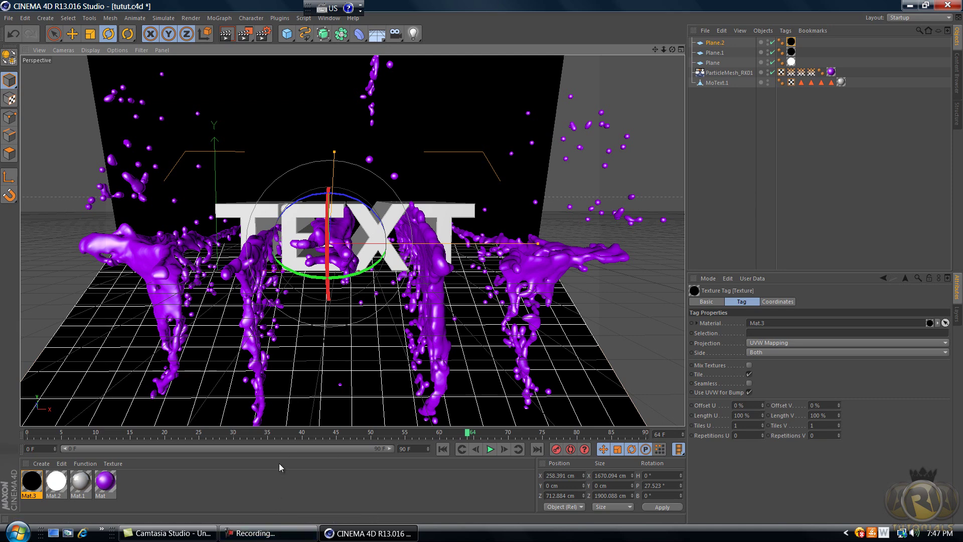
{"action": "mouse_move", "coordinate": [252, 538]}
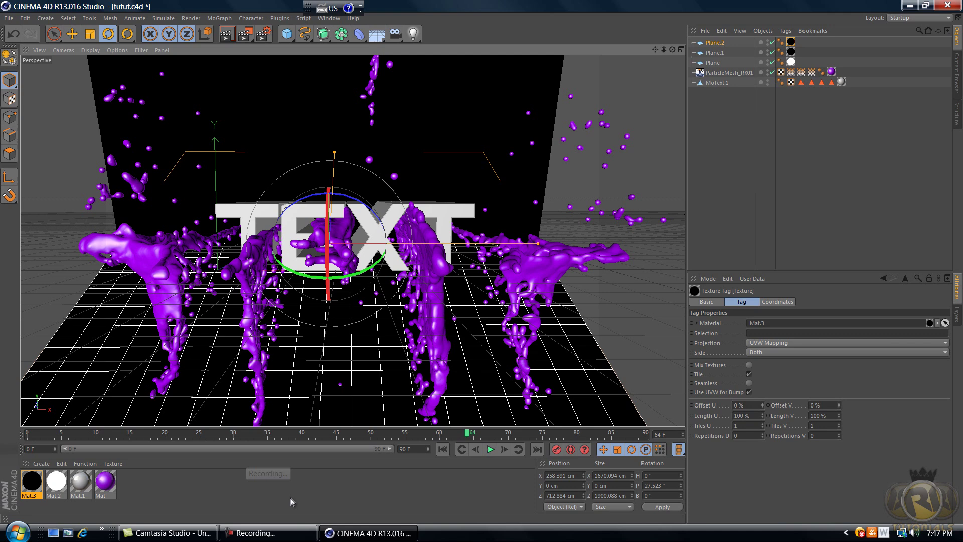
{"action": "left_click", "coordinate": [292, 538]}
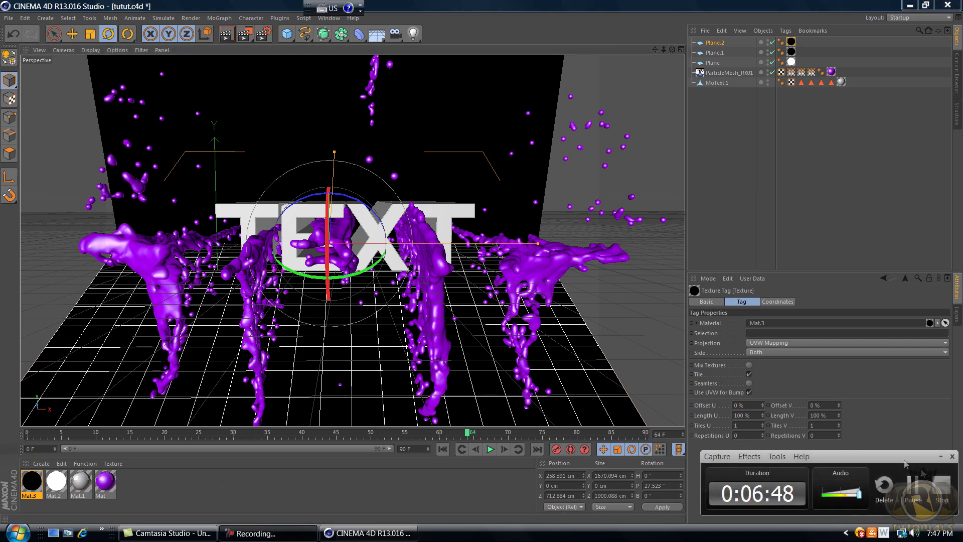